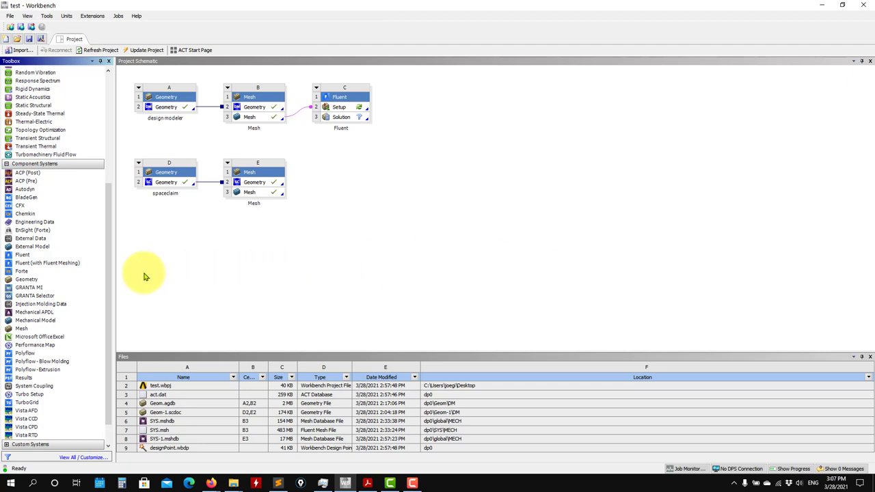
# Add a Fluent component system linked to the mesh cell of the SpaceClaim branch and update that mesh
pyautogui.click(21, 255)
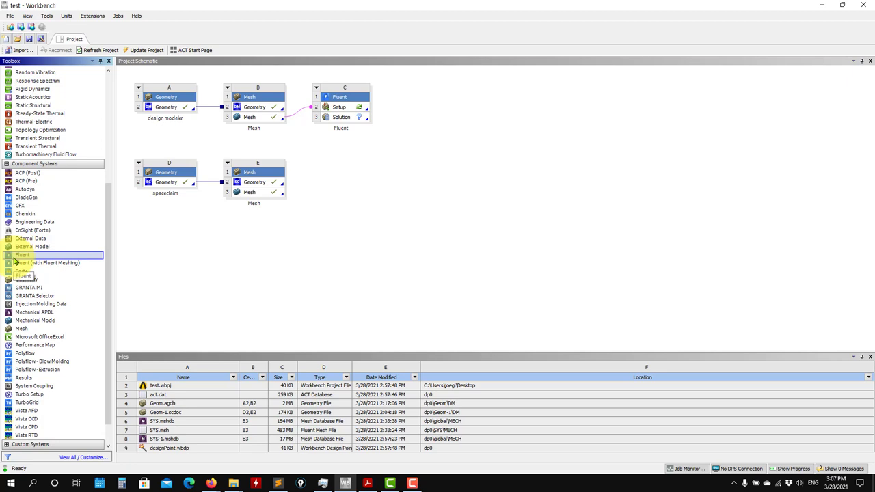
pyautogui.moveTo(13, 259); pyautogui.dragTo(268, 199)
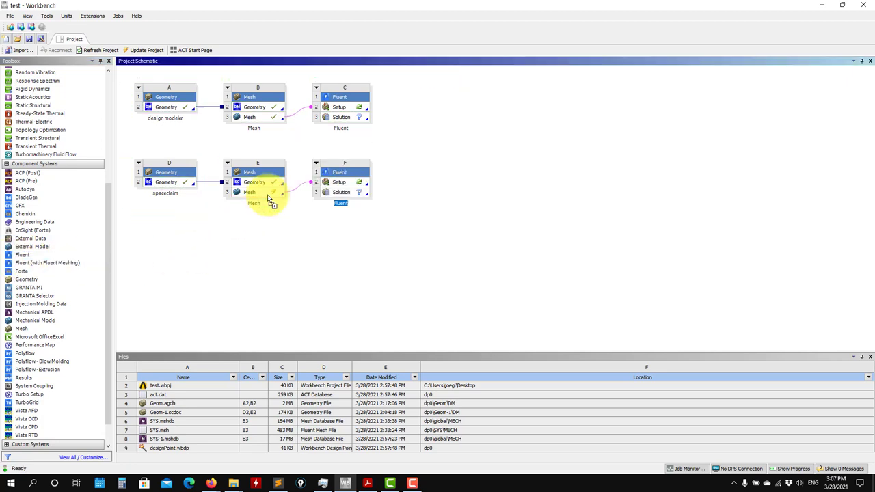
pyautogui.rightClick(269, 194)
pyautogui.click(294, 247)
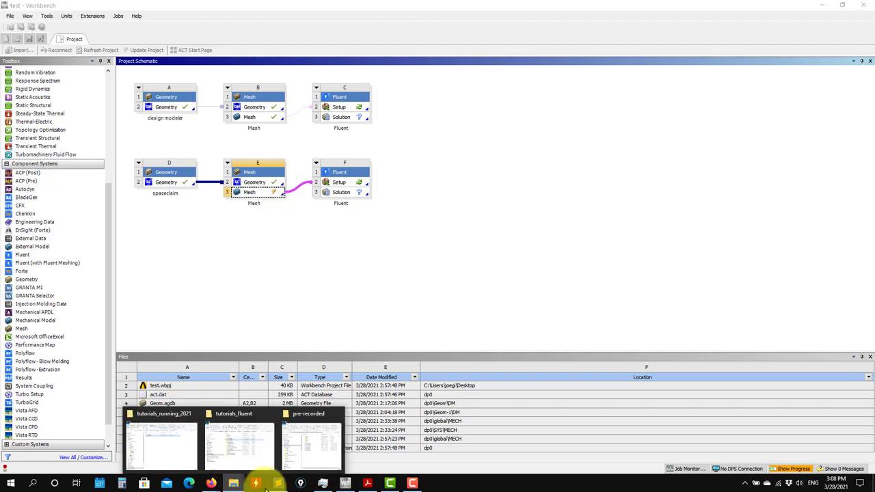
# Show the desktop and open the dp0 folder inside test_files
pyautogui.click(870, 481)
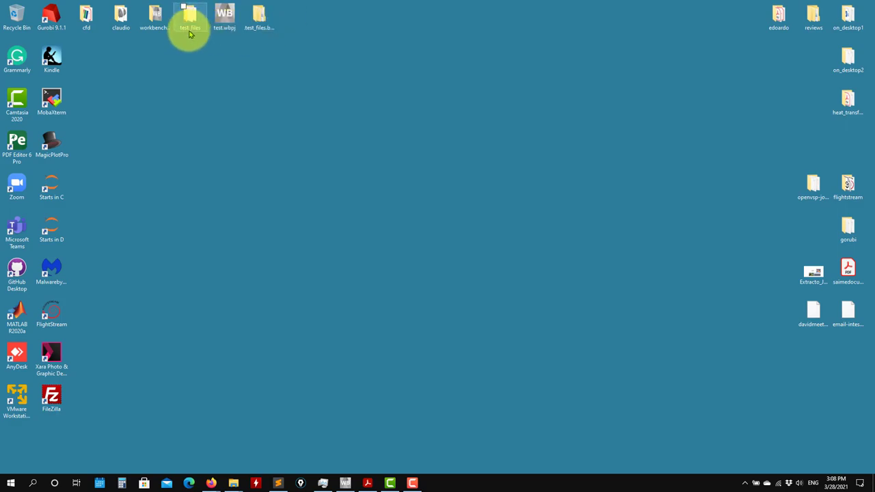
pyautogui.doubleClick(190, 20)
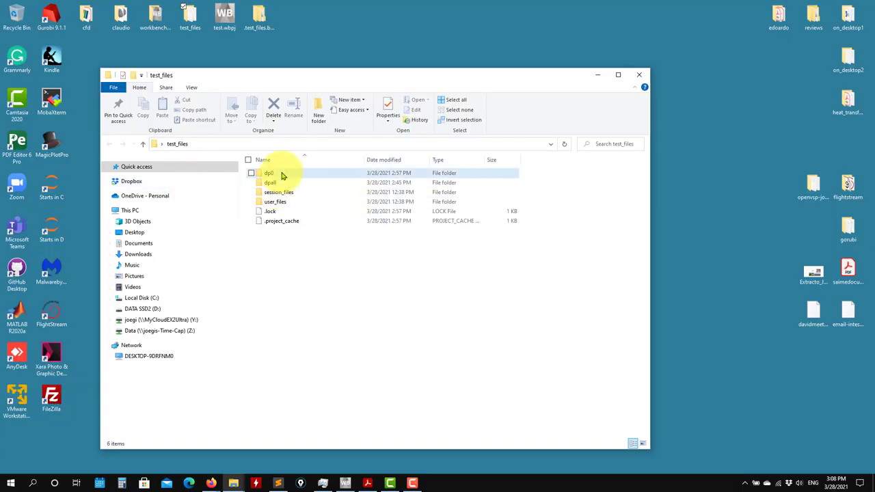
pyautogui.doubleClick(283, 175)
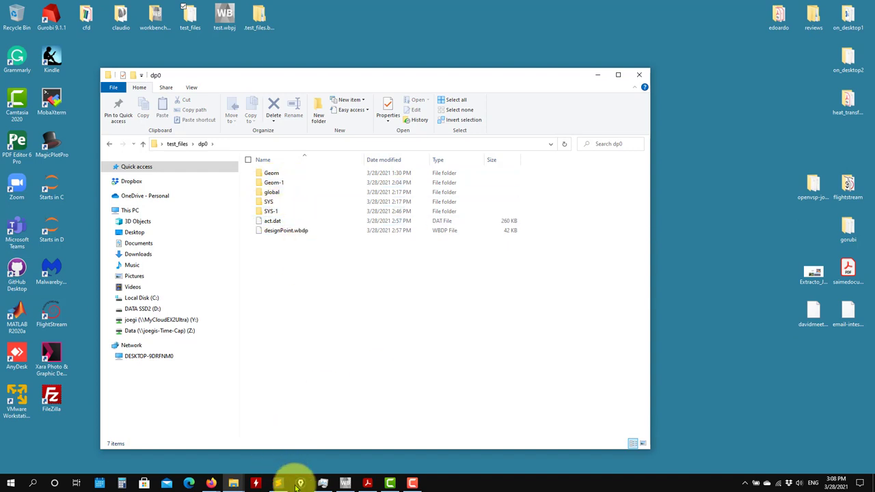
# Switch back to Workbench and display the properties of mesh system E to look up its system ID
pyautogui.click(345, 483)
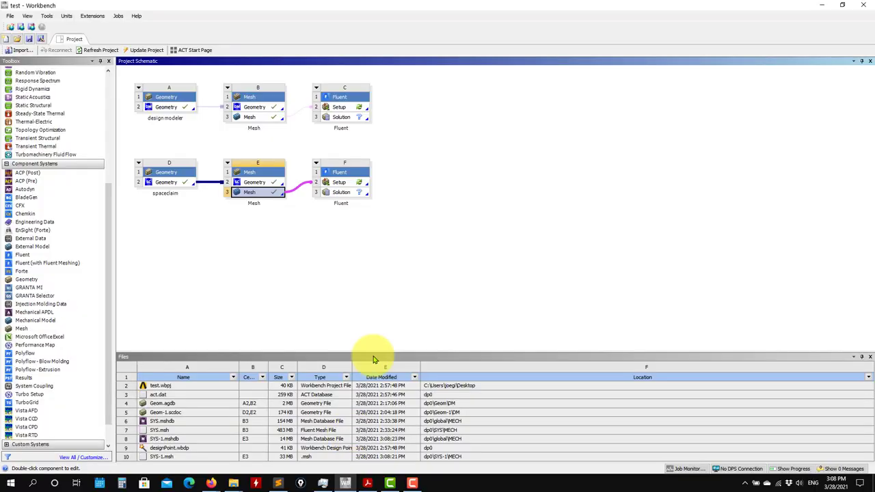
pyautogui.click(226, 167)
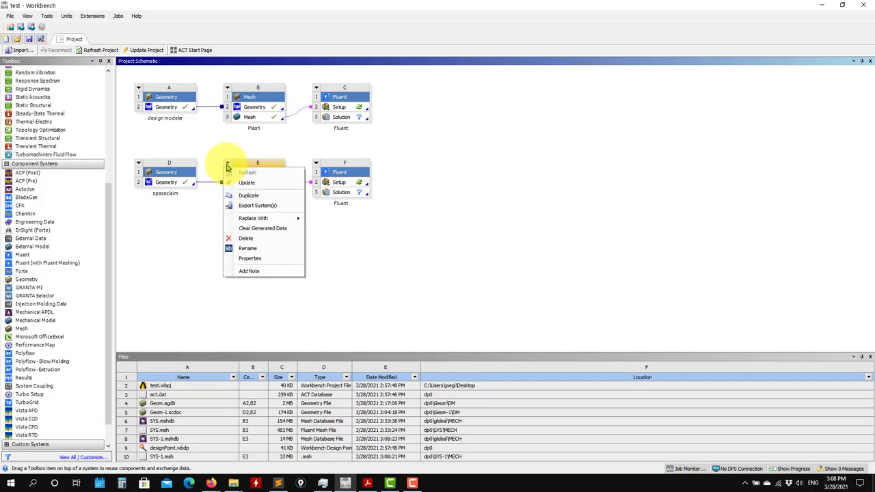
pyautogui.click(271, 259)
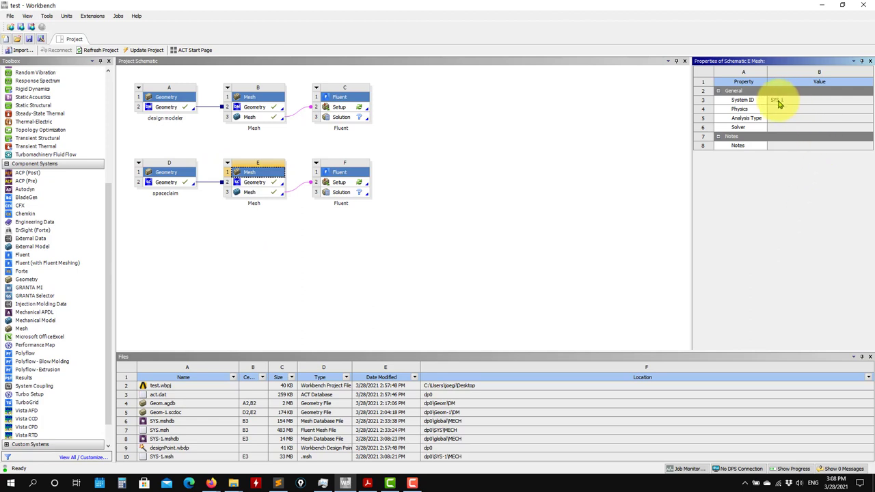
# Examine the mesh file in the SYS-1 MECH folder under dp0, return to test_files and minimize File Explorer
pyautogui.click(821, 5)
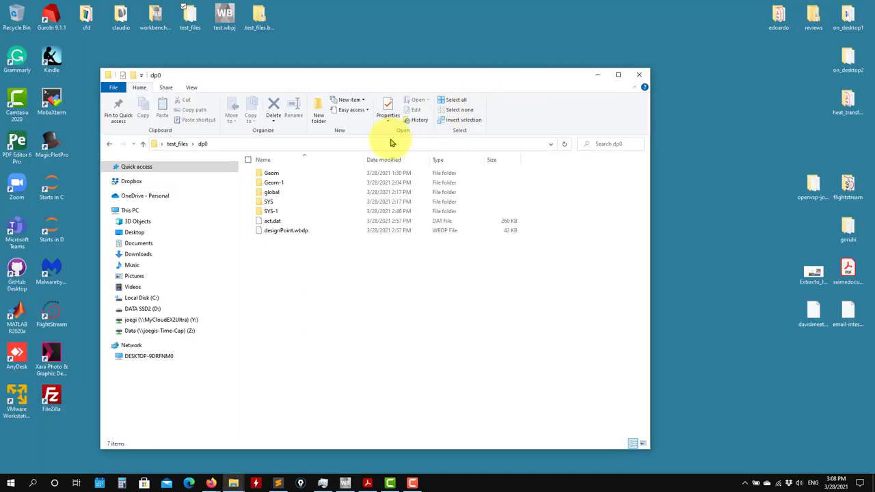
pyautogui.doubleClick(268, 212)
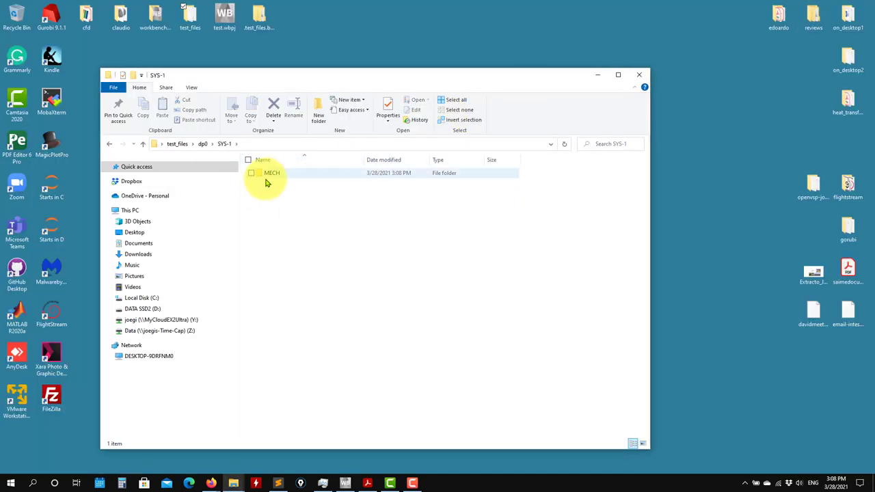
pyautogui.click(142, 147)
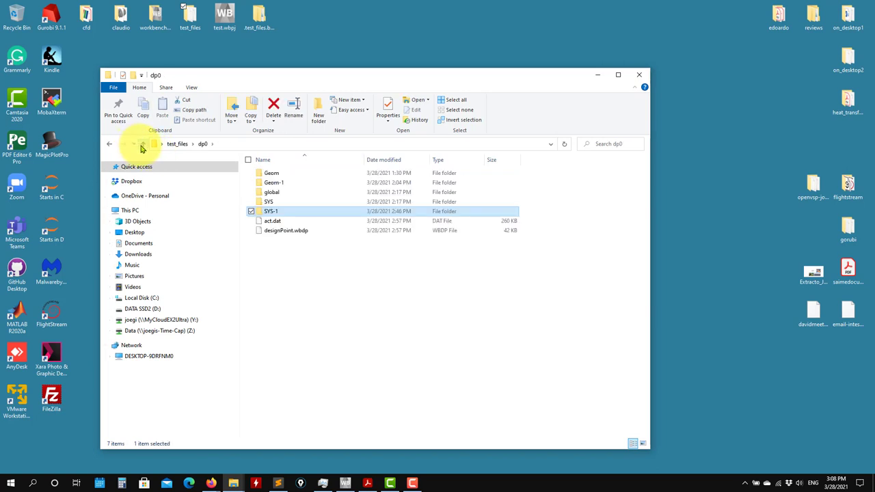
pyautogui.doubleClick(272, 213)
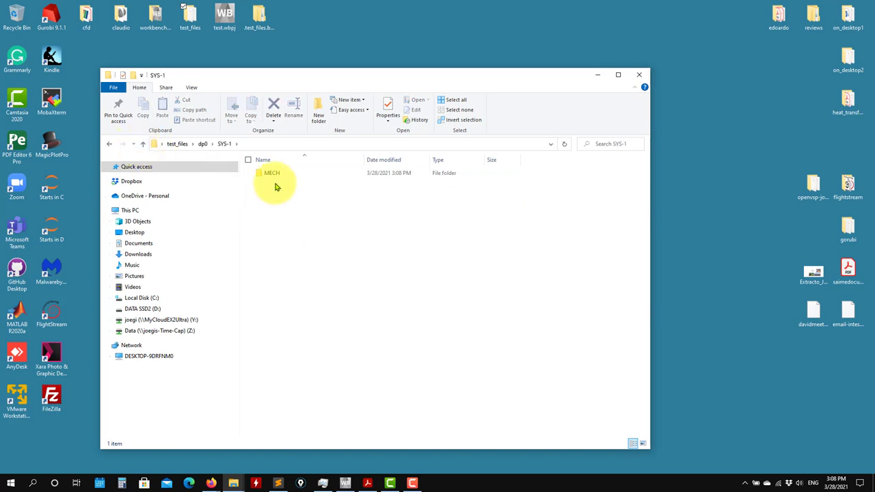
pyautogui.click(273, 176)
pyautogui.doubleClick(274, 174)
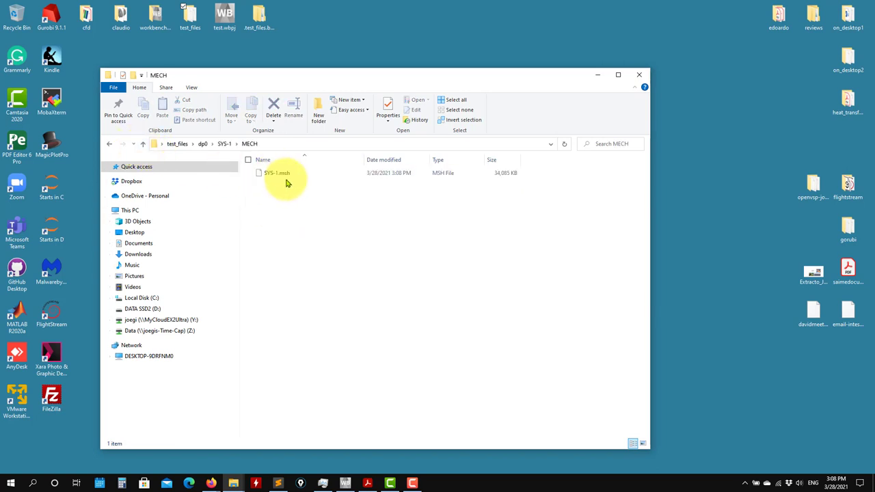
pyautogui.click(144, 147)
pyautogui.click(143, 147)
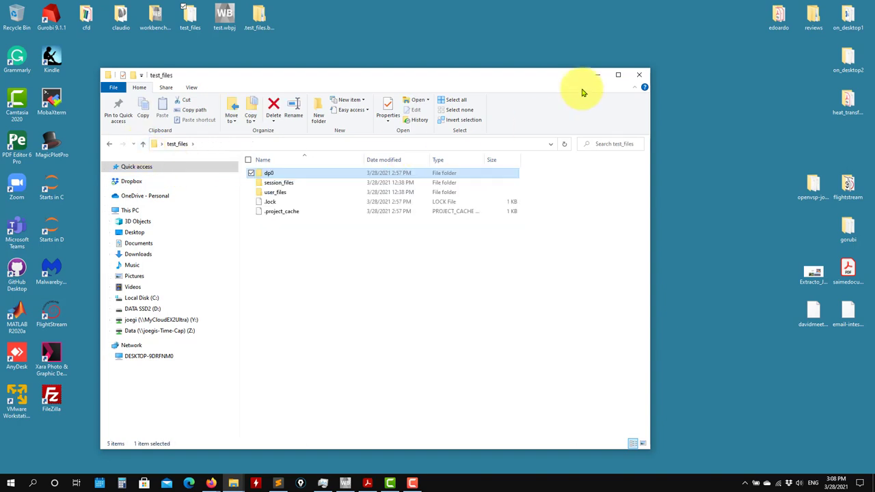
pyautogui.click(598, 75)
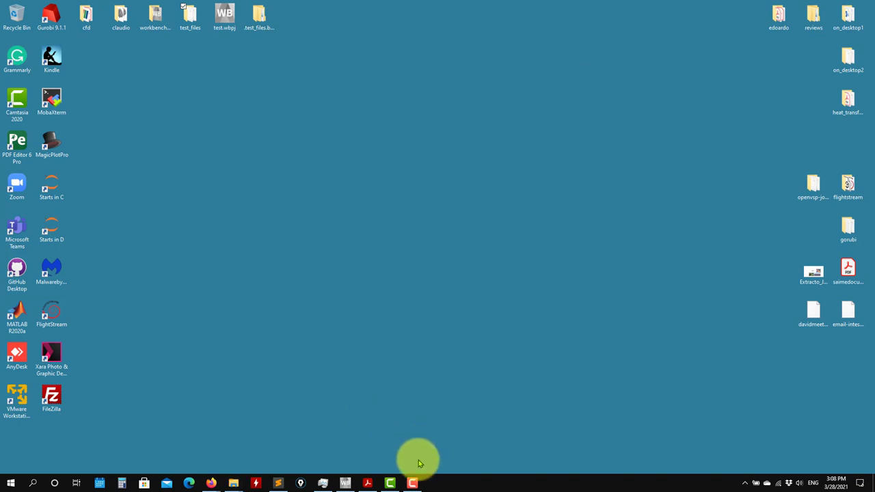
# Switch back to Workbench and save the project
pyautogui.click(344, 483)
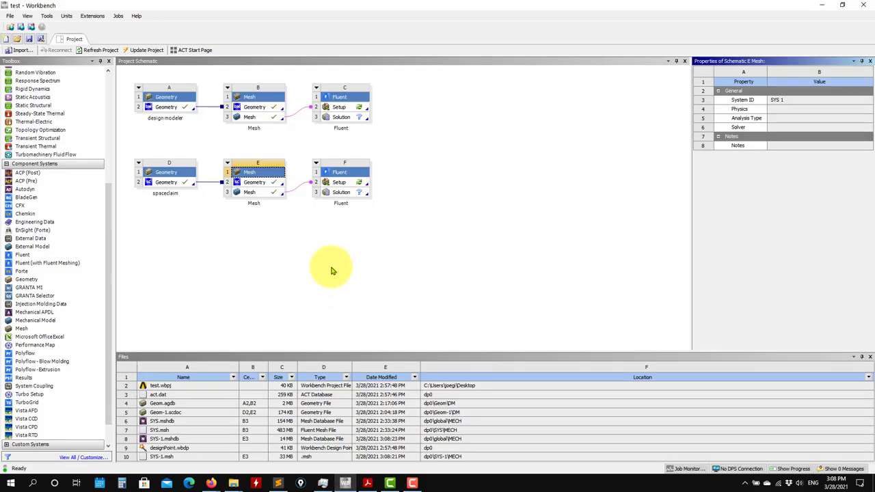
pyautogui.click(332, 270)
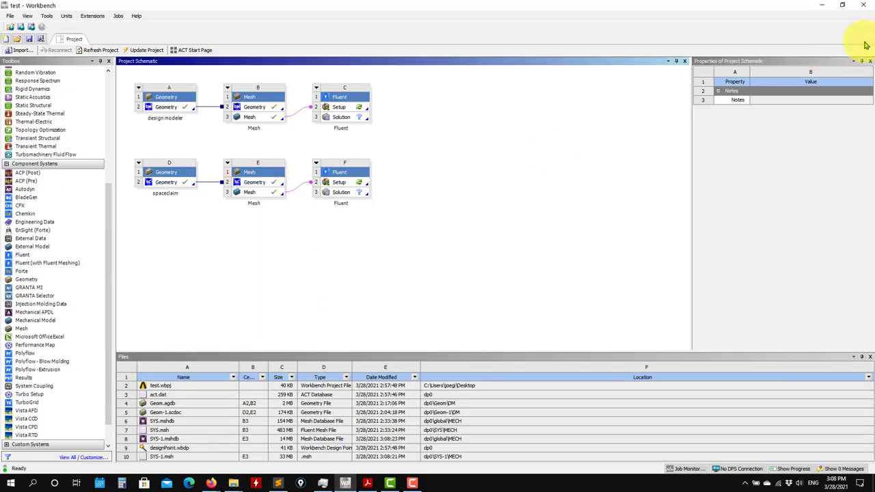
pyautogui.click(30, 28)
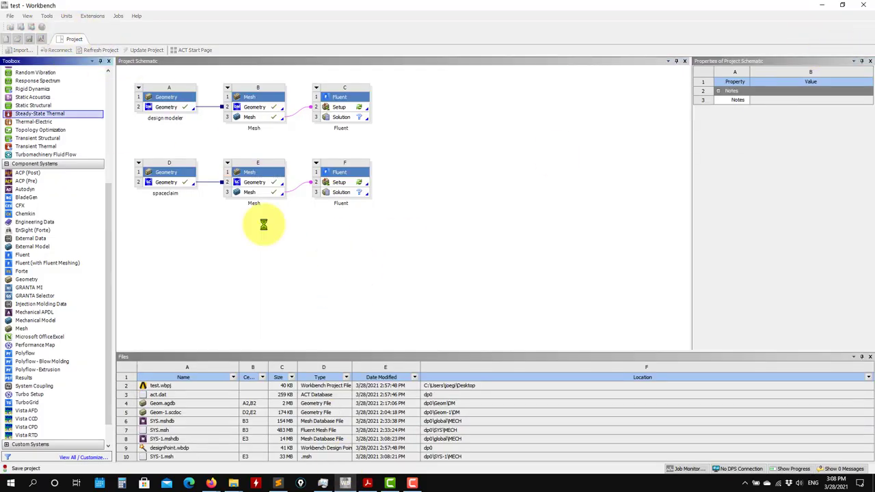
# Launch Fluent from the setup cell of system F with double precision and 4 solver processes
pyautogui.doubleClick(338, 184)
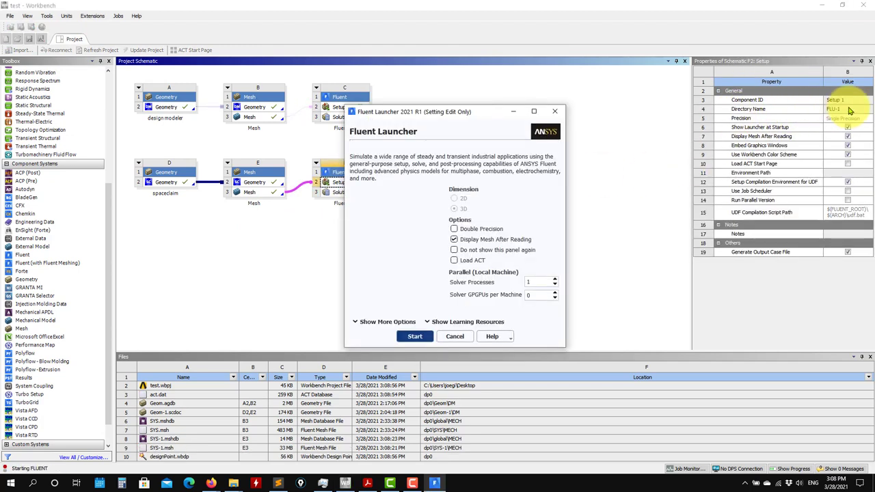
pyautogui.click(455, 230)
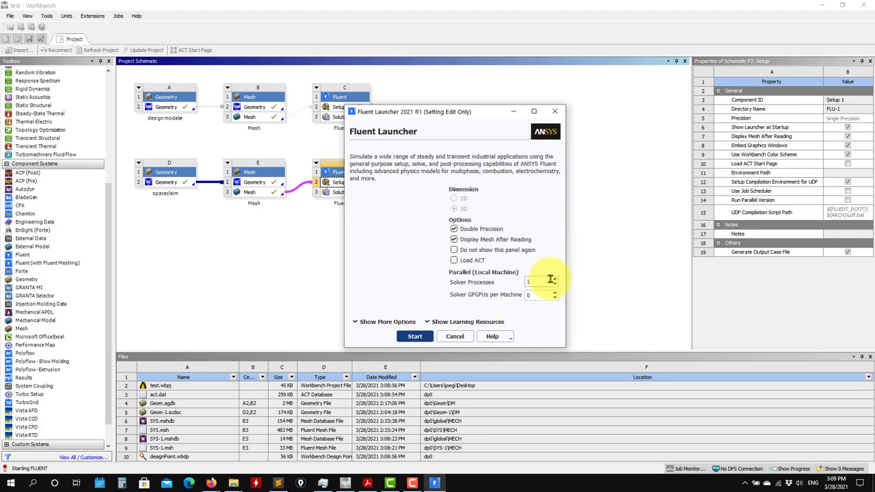
pyautogui.click(416, 337)
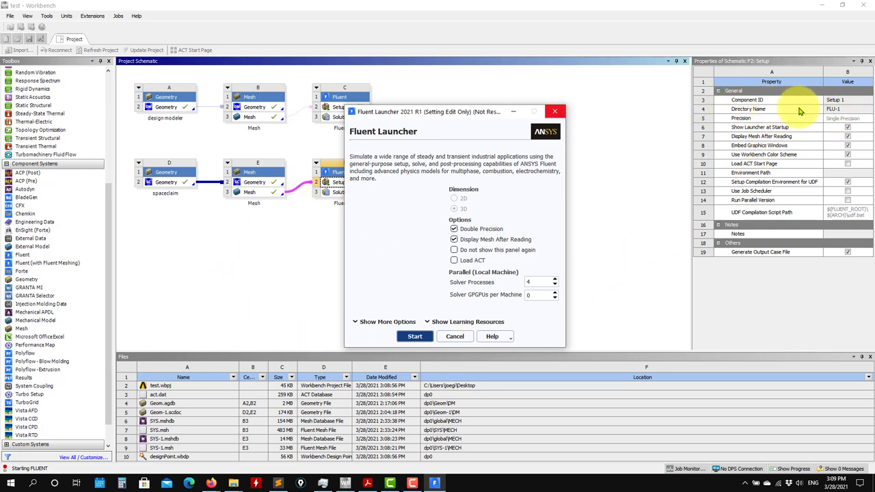
# Switch to the test_files folder in File Explorer and open the Fluent folder inside dp0 and FLU-1
pyautogui.click(234, 483)
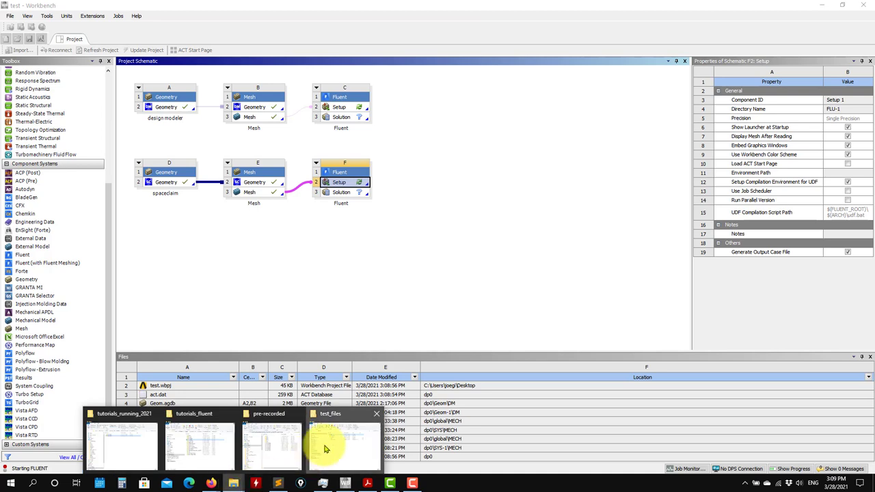
pyautogui.click(325, 444)
pyautogui.click(264, 175)
pyautogui.doubleClick(263, 175)
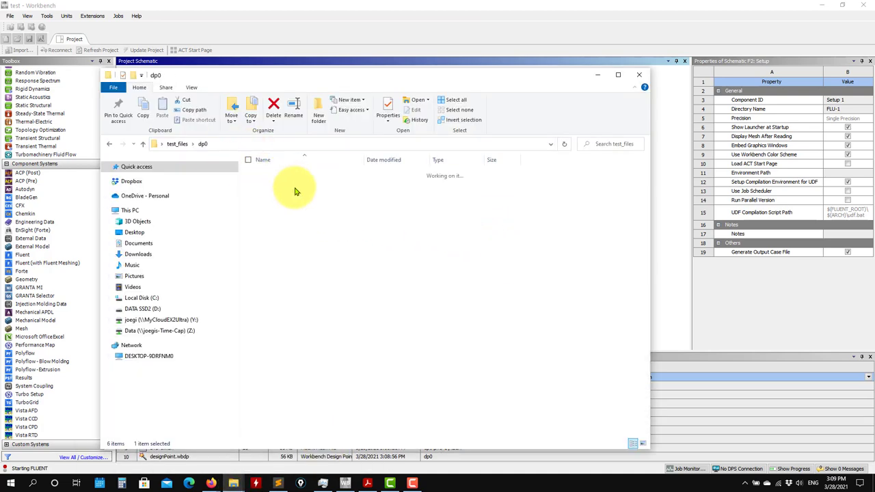
pyautogui.doubleClick(273, 174)
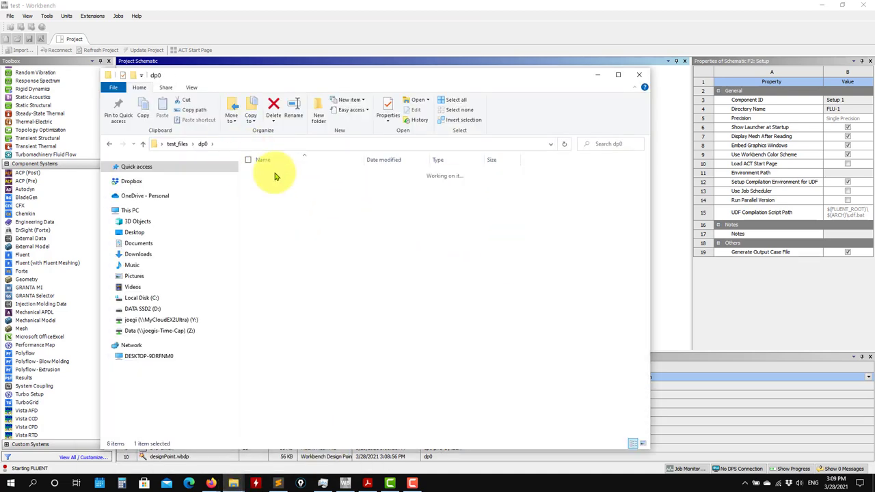
pyautogui.doubleClick(274, 176)
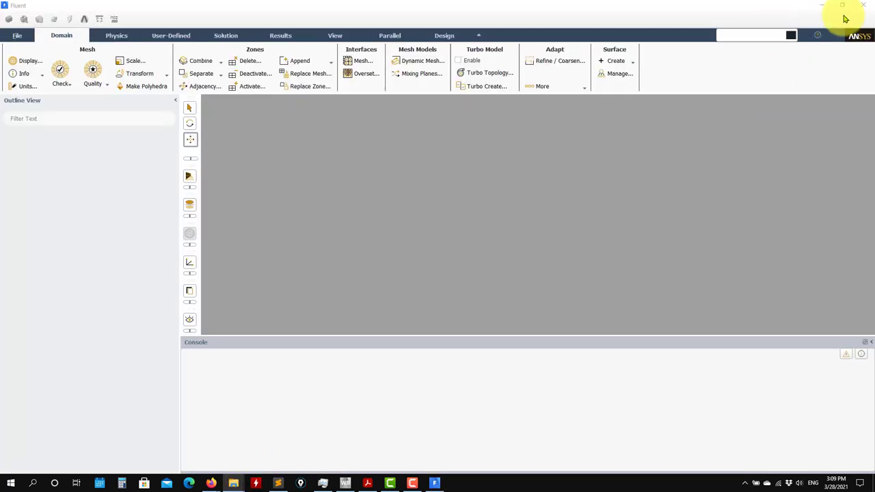
# Go back up to the dp0 folder in File Explorer and minimize its window
pyautogui.moveTo(237, 483)
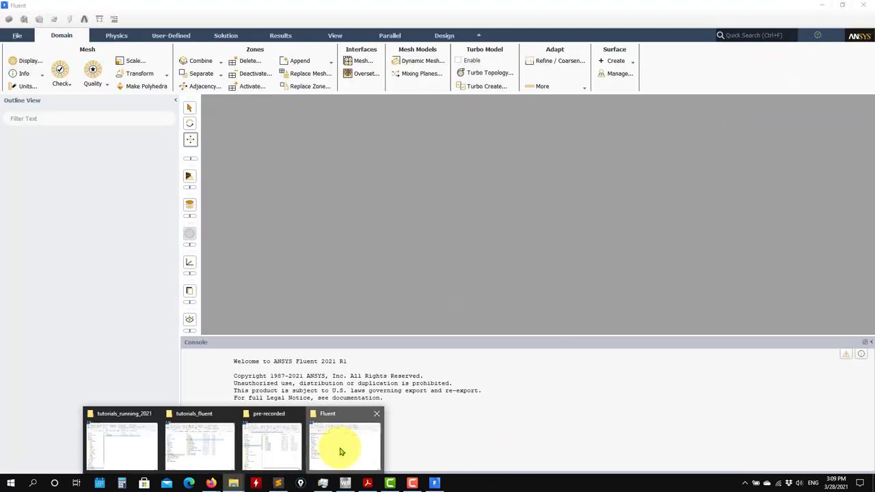
pyautogui.click(342, 449)
pyautogui.click(144, 143)
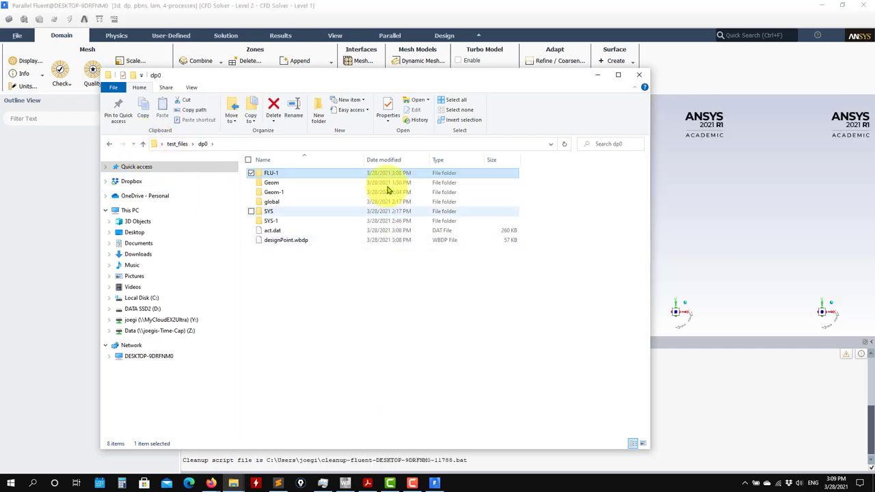
pyautogui.click(597, 74)
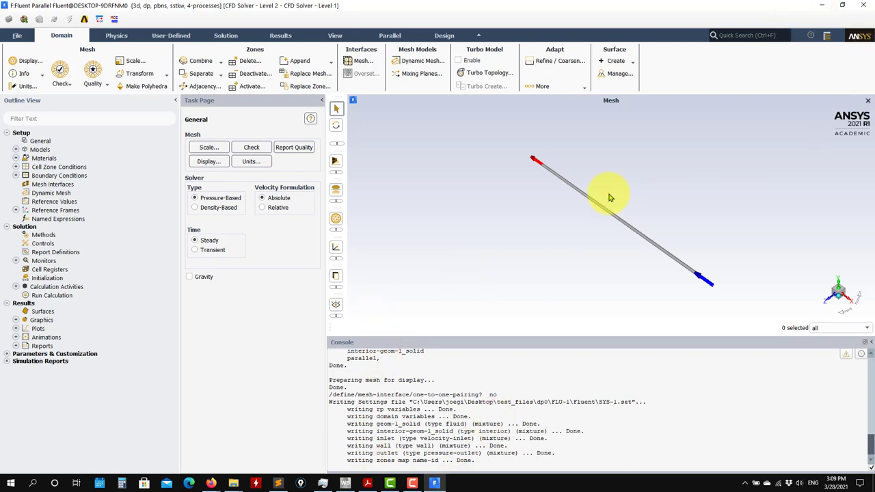
# Inspect the pipe mesh, examine the domain extents and scaling factor options in Scale Mesh, and close it without scaling
pyautogui.moveTo(585, 267); pyautogui.dragTo(478, 269)
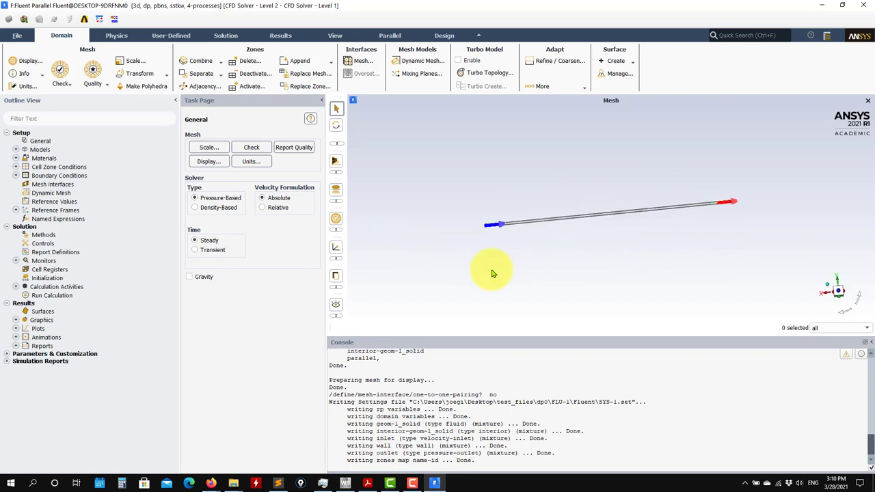
pyautogui.moveTo(591, 230); pyautogui.dragTo(412, 264)
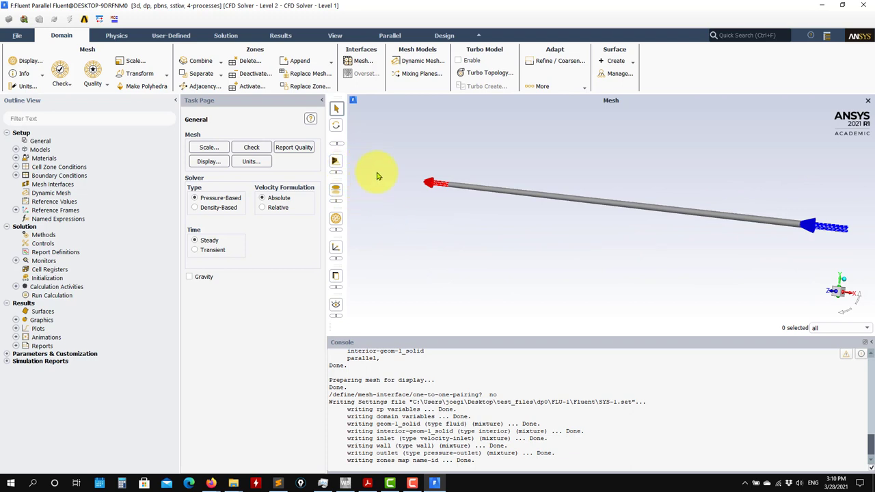
pyautogui.scroll(3, 818, 217)
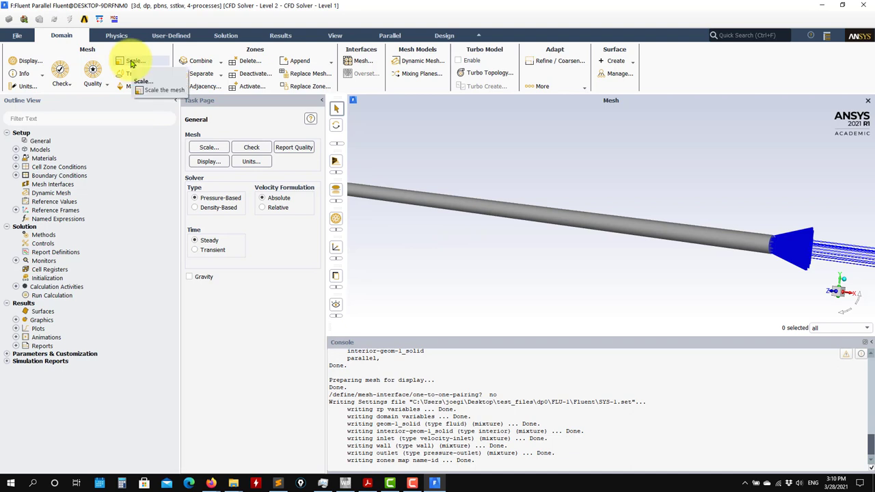
pyautogui.click(132, 63)
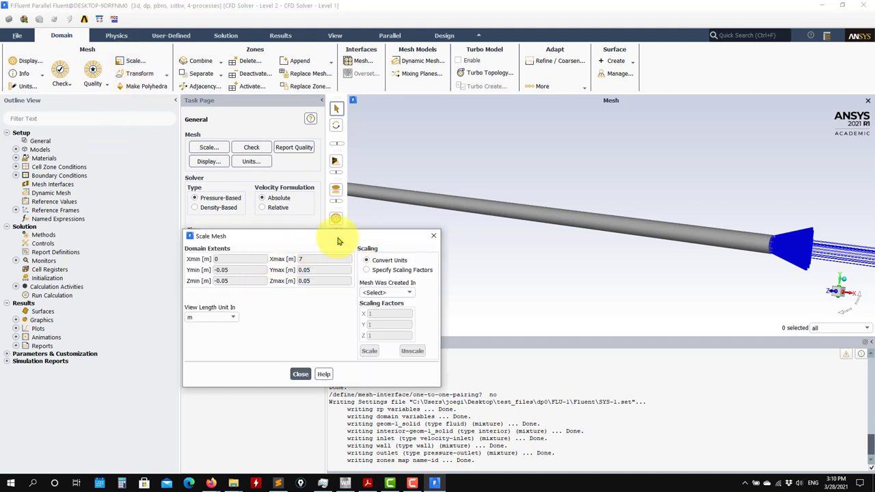
pyautogui.moveTo(291, 233); pyautogui.dragTo(169, 132)
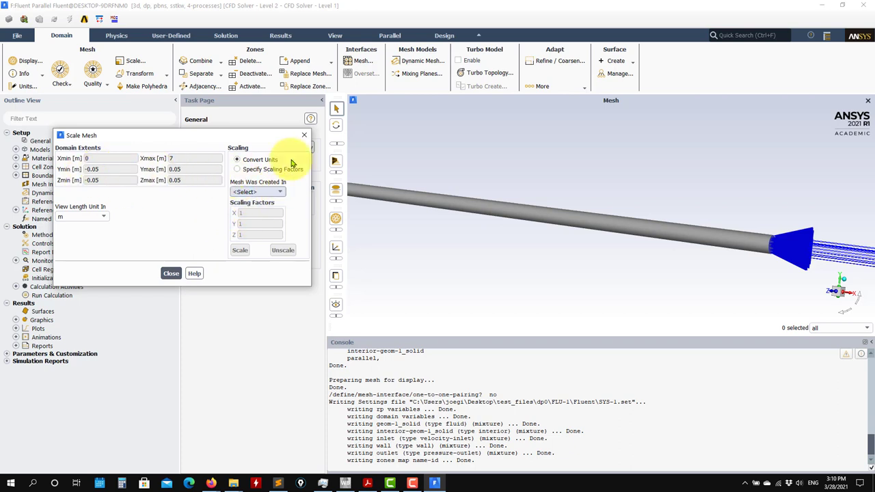
pyautogui.click(237, 169)
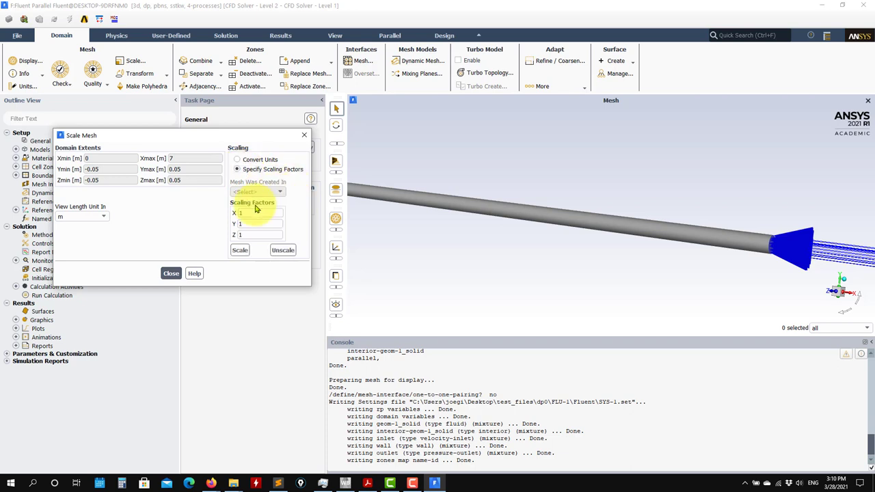
pyautogui.click(169, 273)
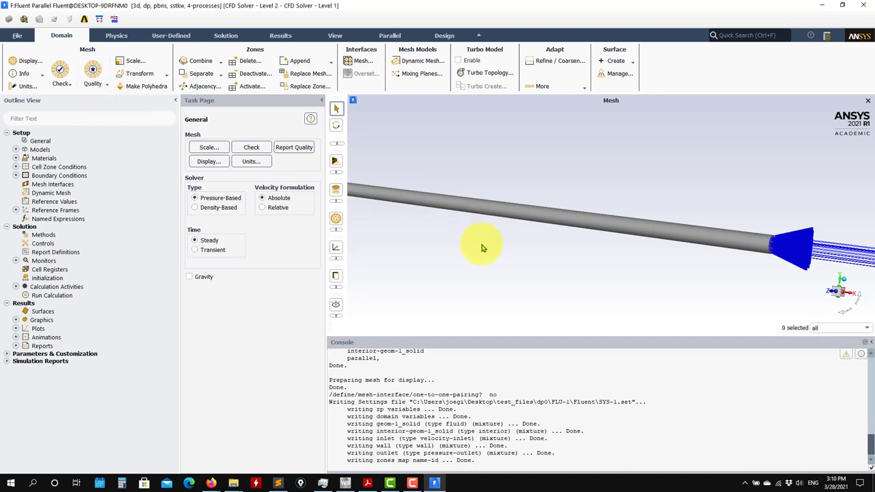
# Evaluate the mesh quality and examine the minimum orthogonal quality reported in the console
pyautogui.click(96, 88)
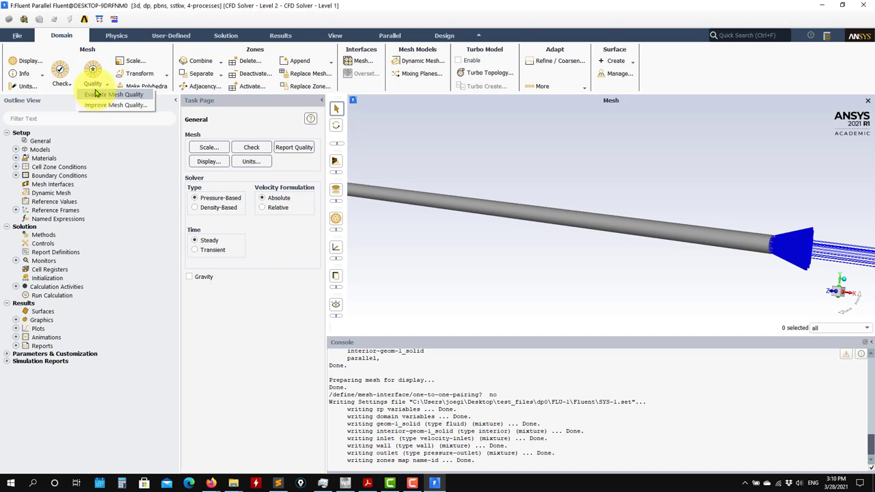
pyautogui.click(94, 95)
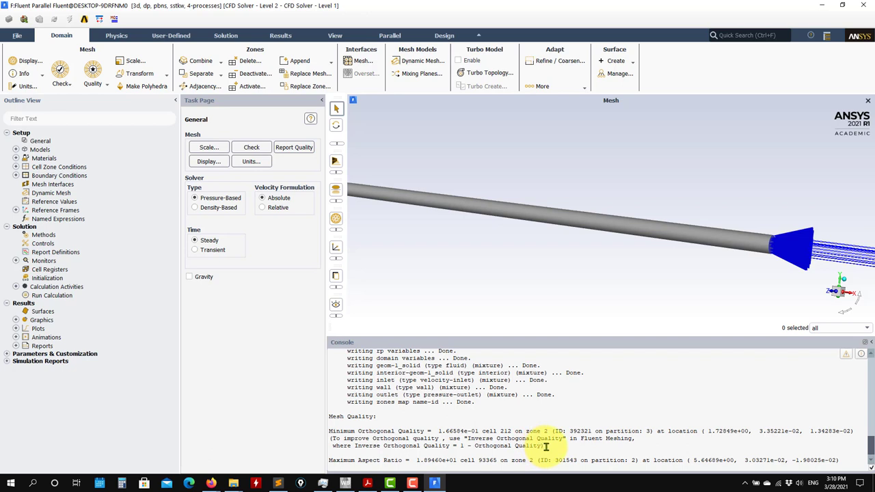
pyautogui.moveTo(465, 428); pyautogui.dragTo(436, 431)
pyautogui.click(478, 430)
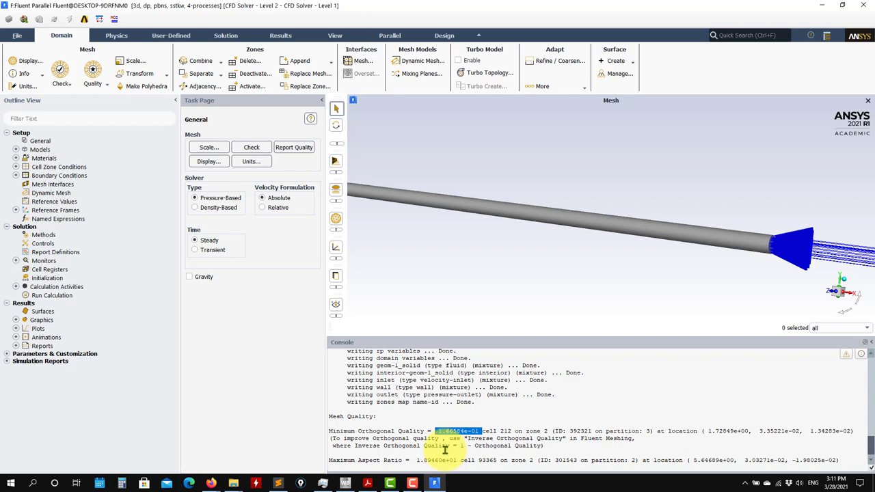
pyautogui.click(482, 428)
pyautogui.moveTo(478, 432); pyautogui.dragTo(447, 432)
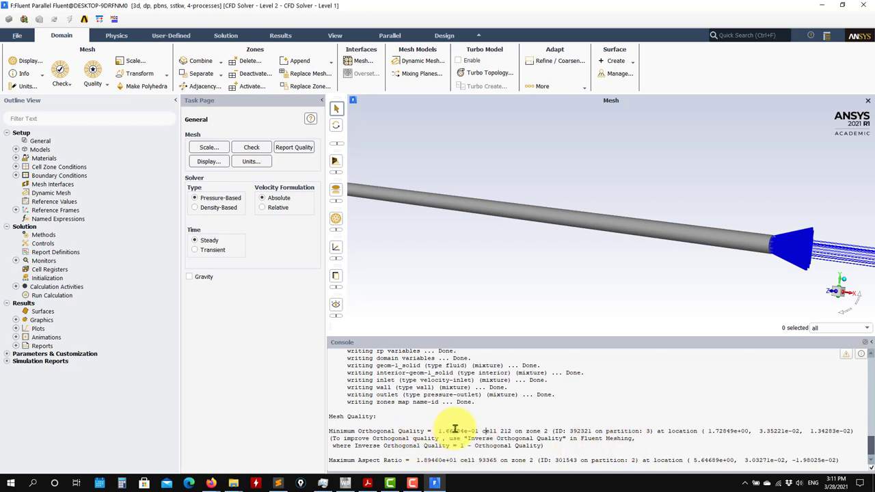
pyautogui.tripleClick(455, 429)
pyautogui.doubleClick(454, 429)
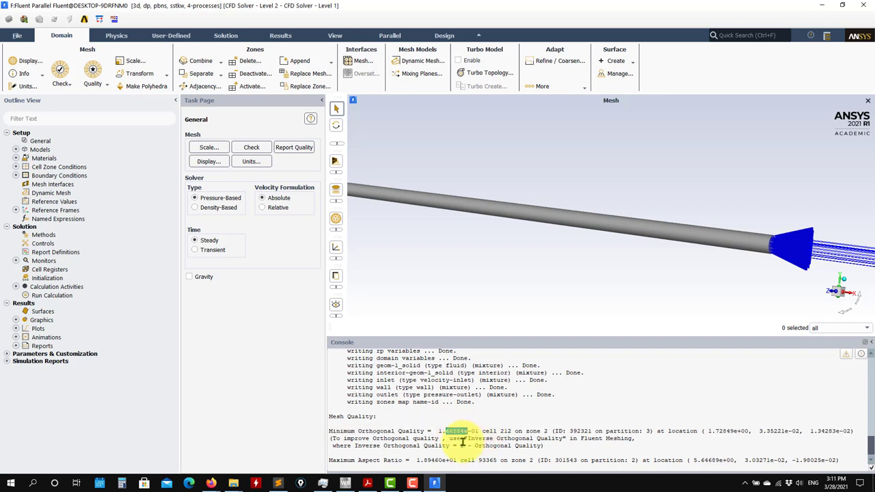
pyautogui.click(105, 87)
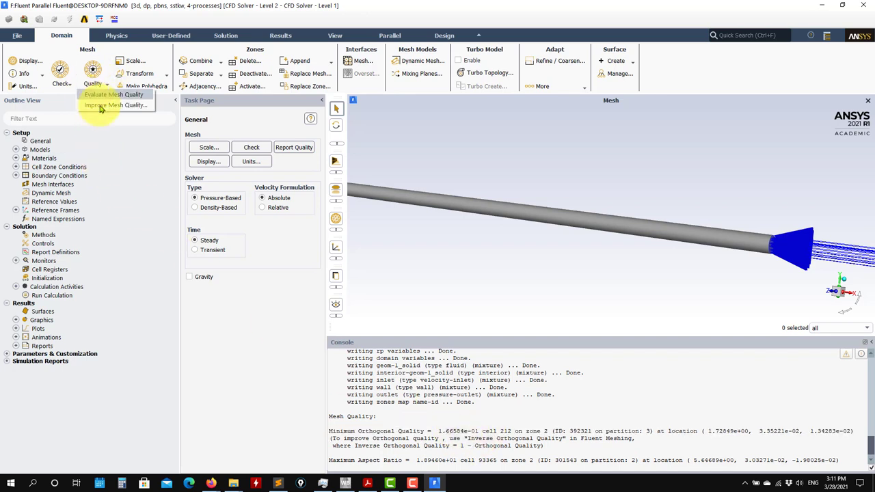
pyautogui.click(470, 432)
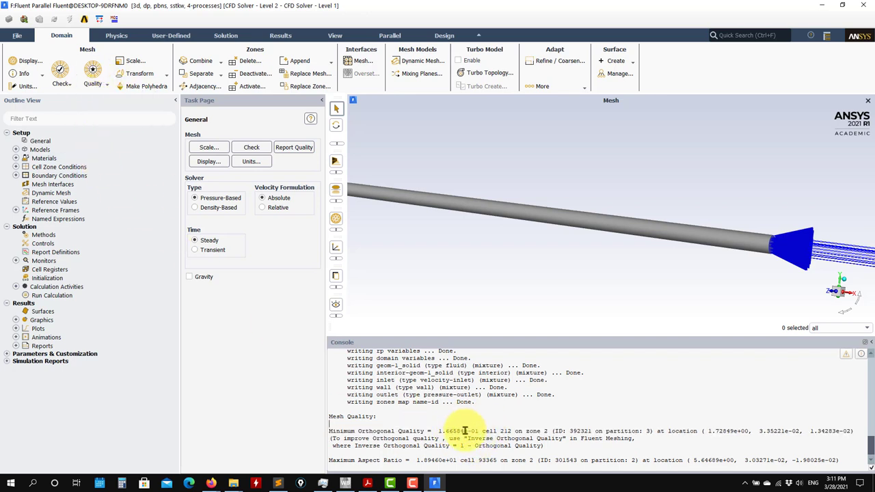
pyautogui.tripleClick(480, 431)
pyautogui.moveTo(480, 430); pyautogui.dragTo(328, 430)
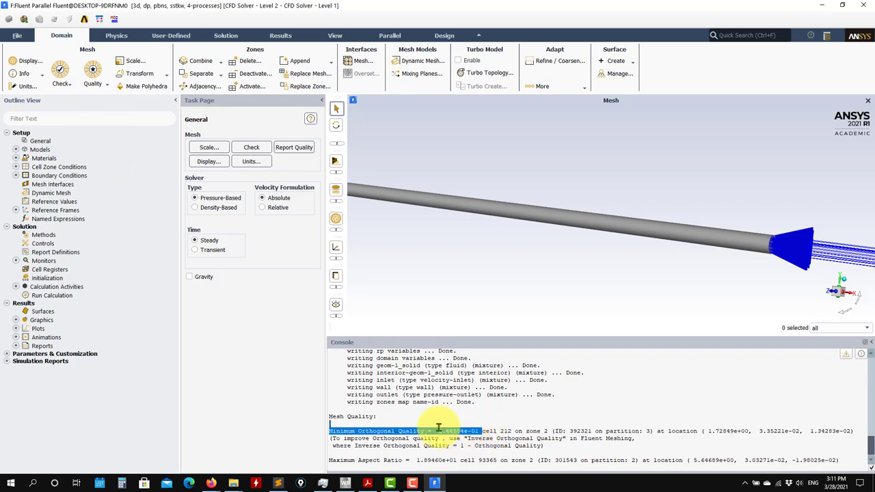
# Improve the mesh quality for the worst 0.1 percent of cells with 4 iterations
pyautogui.click(98, 86)
pyautogui.click(91, 109)
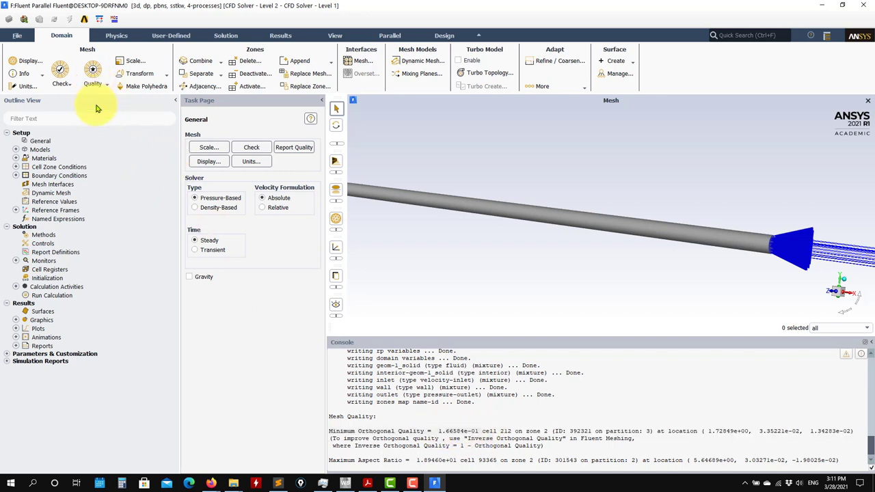
pyautogui.click(205, 302)
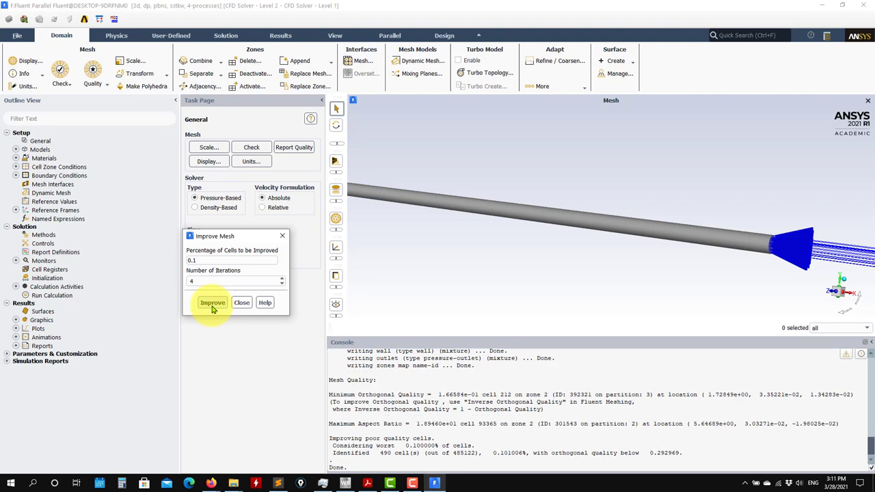
pyautogui.click(241, 302)
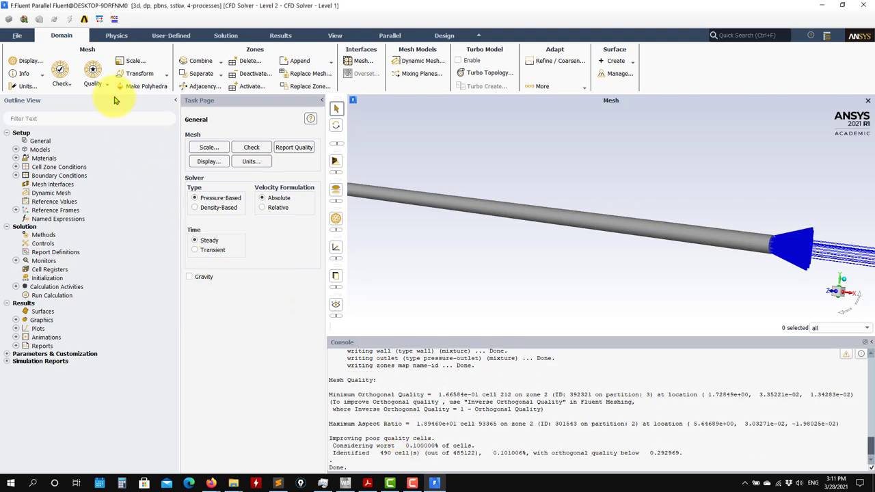
# Evaluate the mesh quality again and compare the minimum orthogonal quality before and after the improvement
pyautogui.click(99, 82)
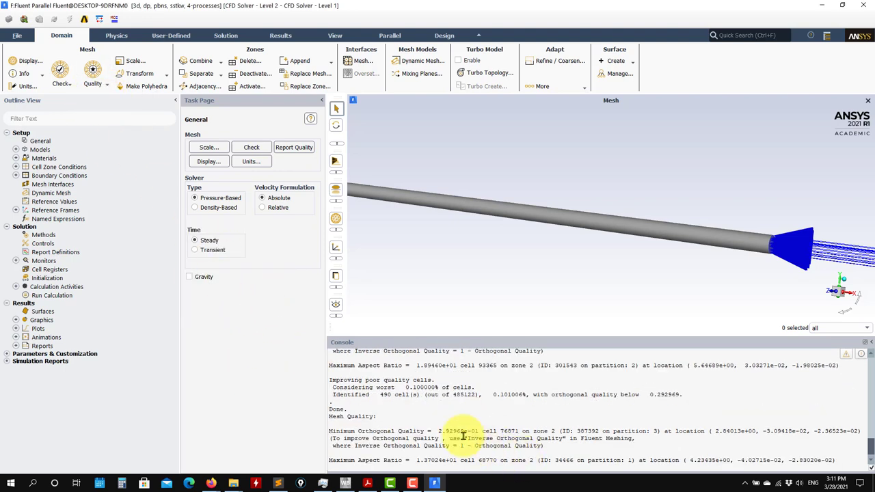
pyautogui.scroll(3, 462, 435)
pyautogui.moveTo(479, 390); pyautogui.dragTo(328, 390)
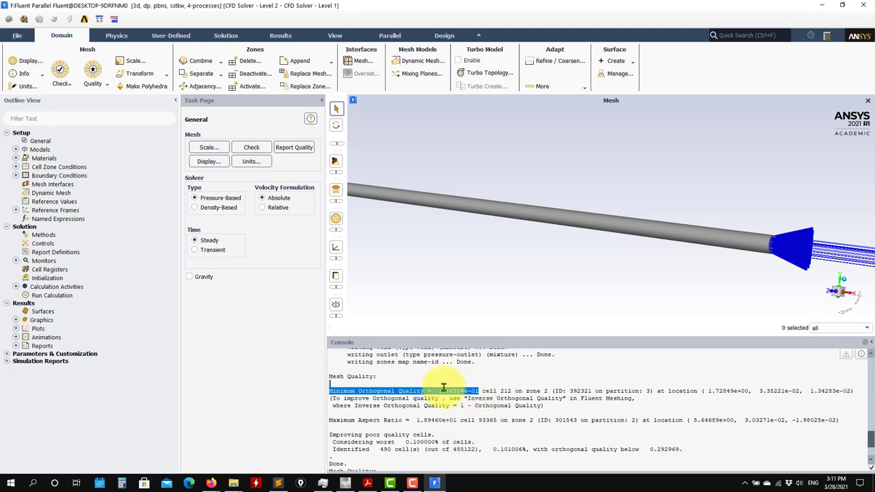
pyautogui.doubleClick(442, 390)
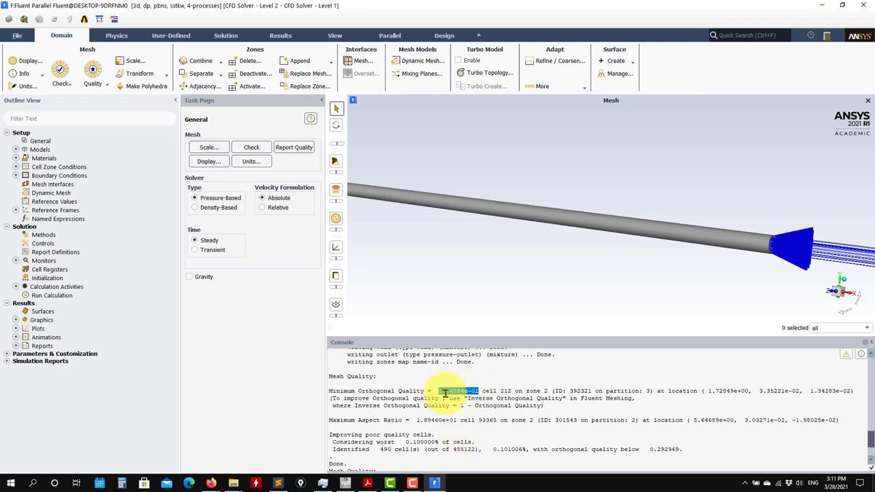
pyautogui.scroll(-3, 445, 394)
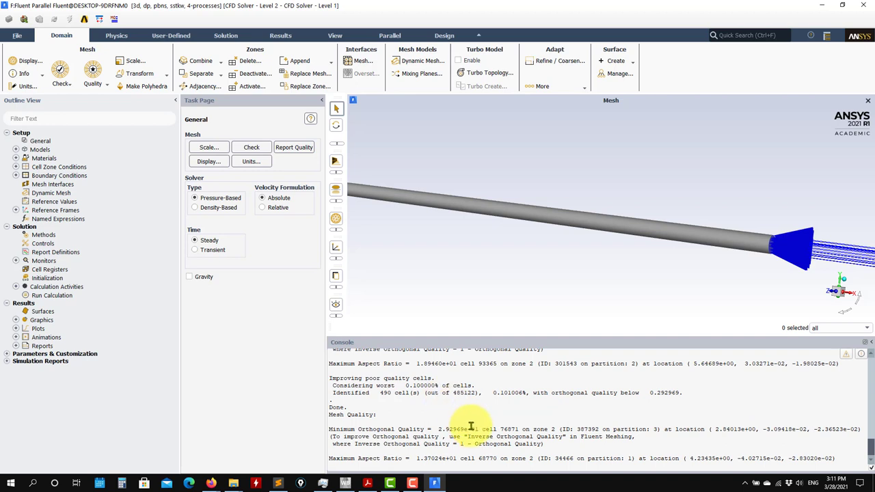
pyautogui.doubleClick(441, 429)
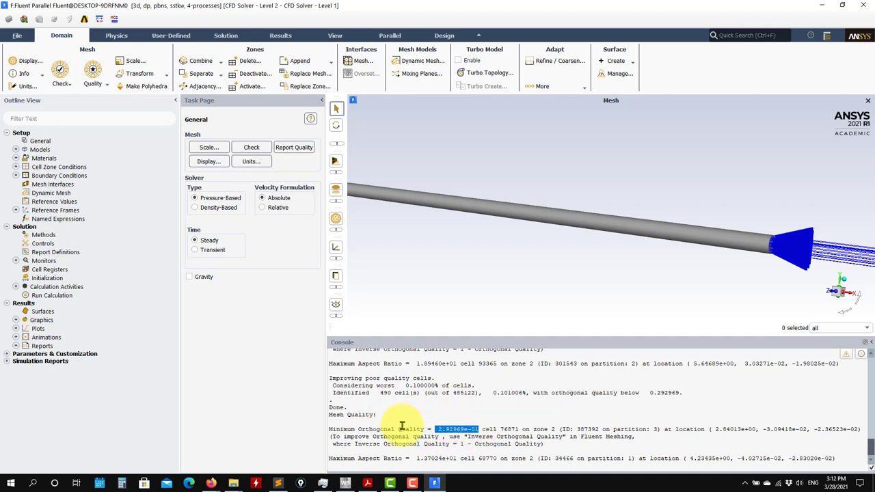
pyautogui.scroll(3, 425, 419)
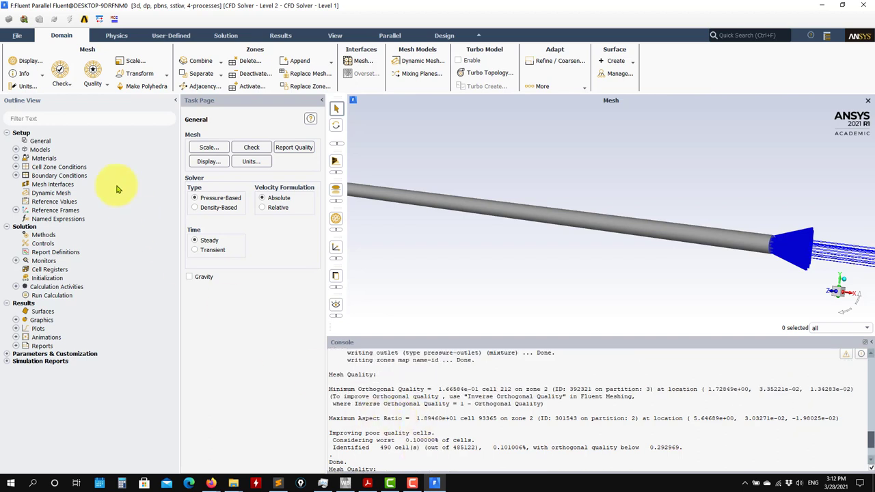
pyautogui.click(93, 83)
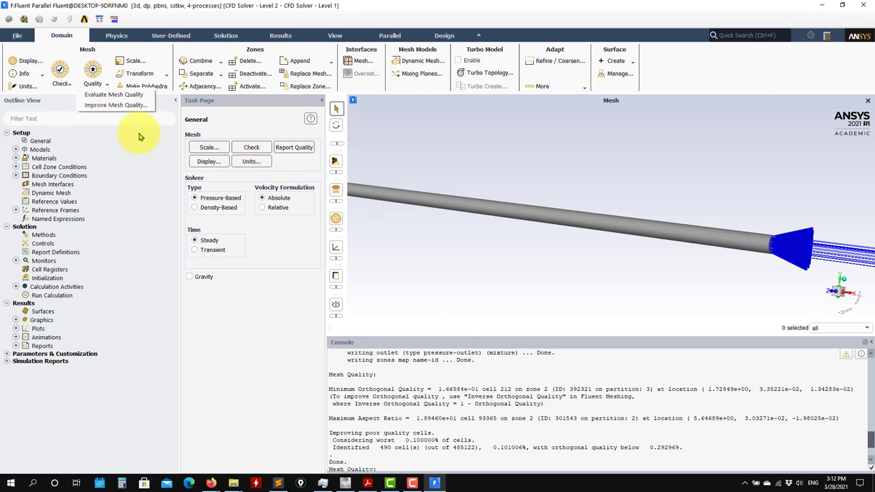
pyautogui.click(470, 420)
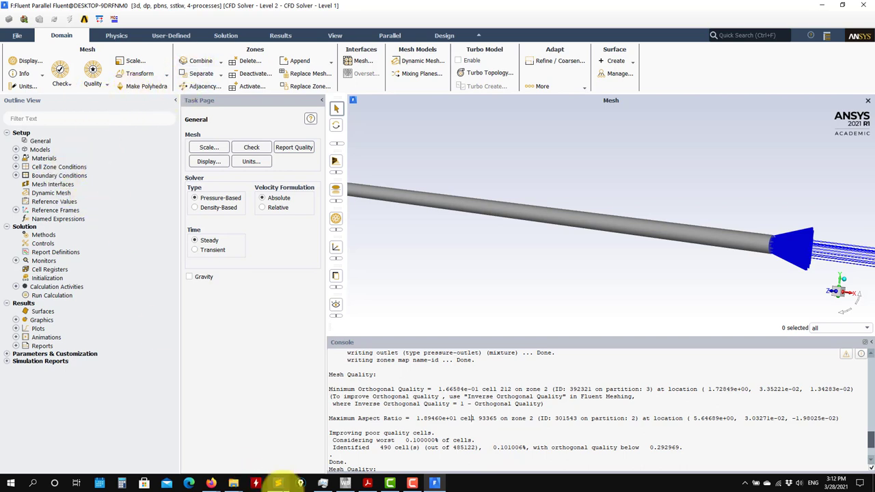
# Report the mesh size in the console and examine the cell, face, node and partition counts
pyautogui.click(61, 83)
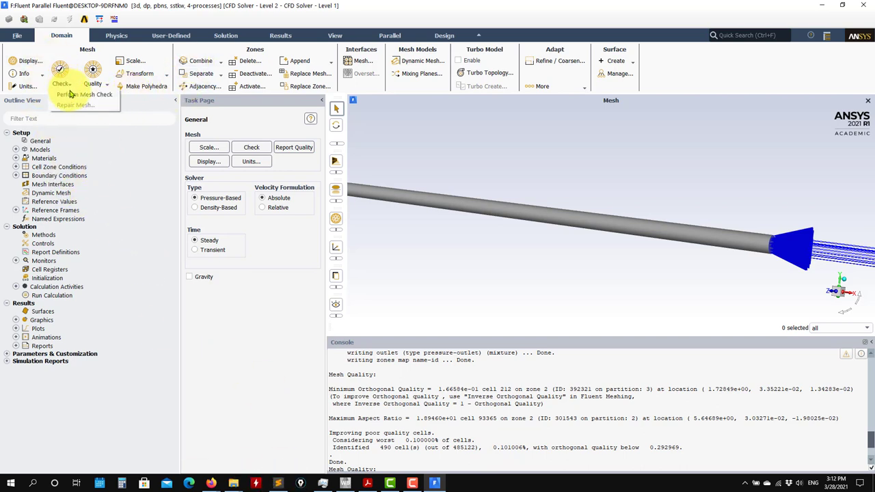
pyautogui.click(31, 77)
pyautogui.click(31, 89)
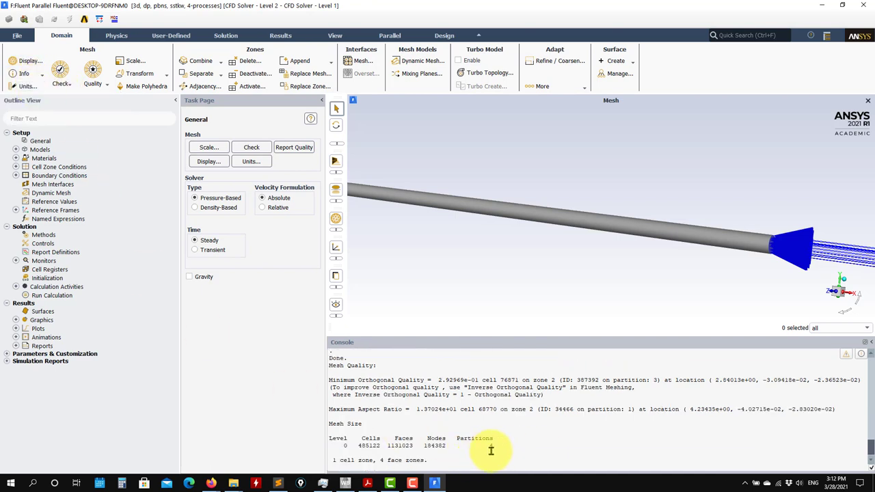
pyautogui.moveTo(530, 449); pyautogui.dragTo(334, 435)
pyautogui.click(29, 73)
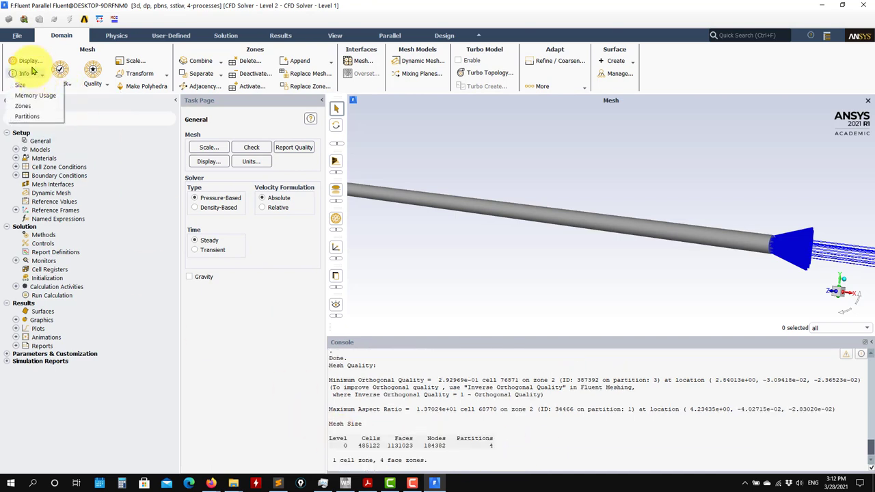
pyautogui.click(228, 316)
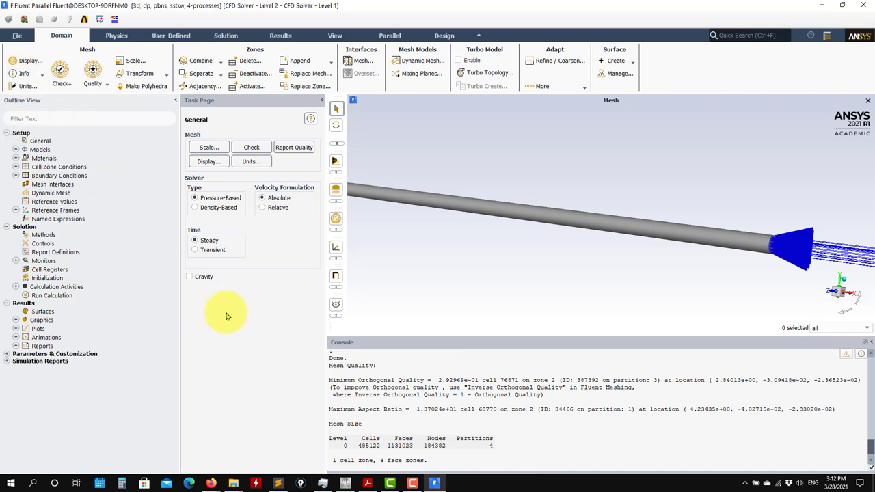
# Expand the Models branch in the setup tree, review the Viscous Model options and cancel without changes
pyautogui.click(38, 141)
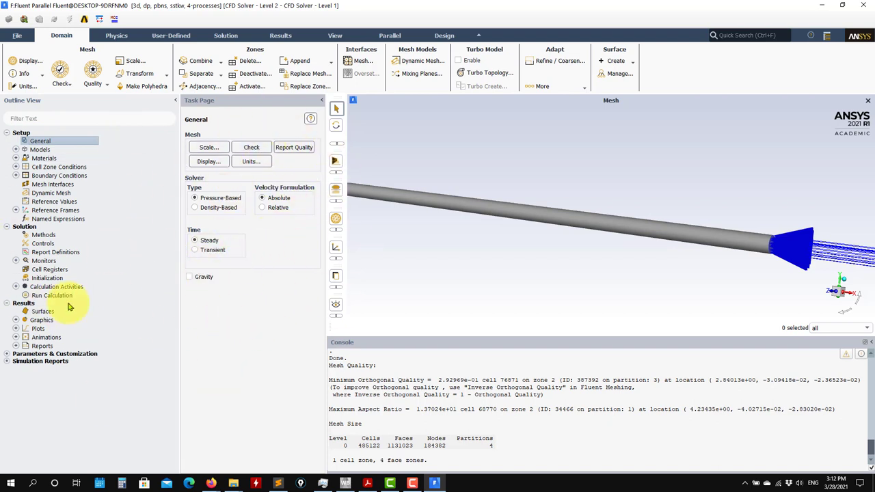
pyautogui.doubleClick(29, 149)
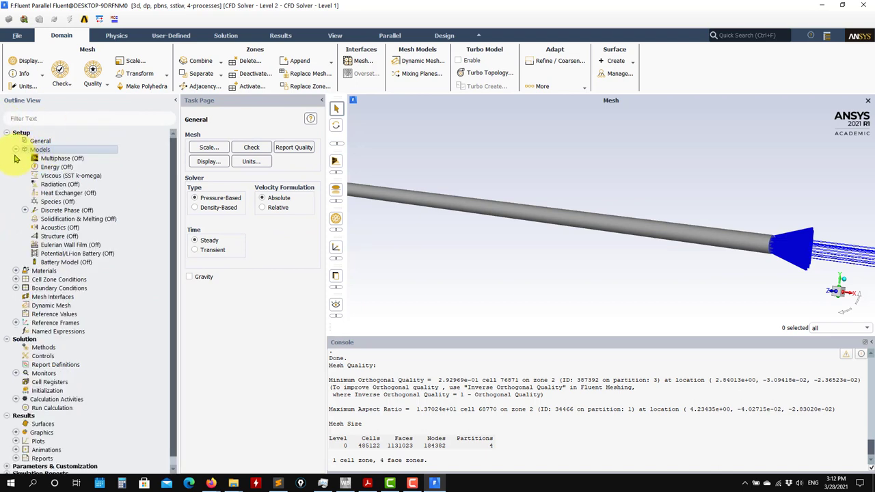
pyautogui.doubleClick(46, 176)
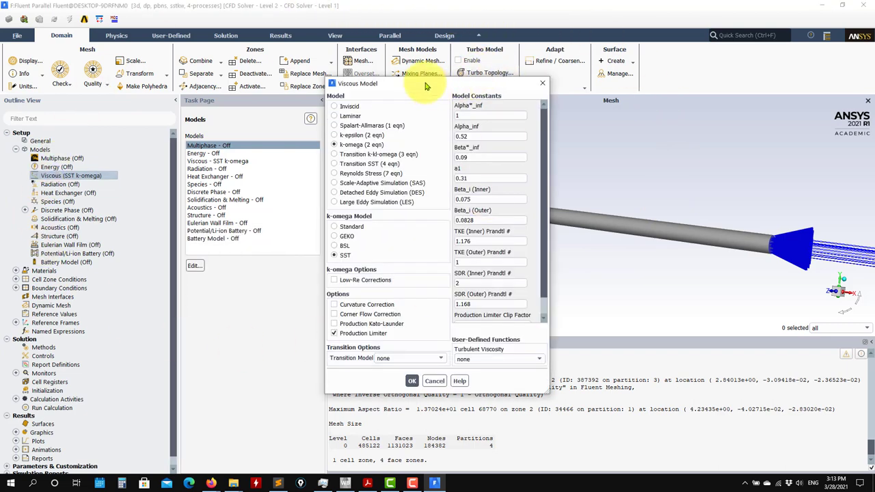
pyautogui.moveTo(426, 85); pyautogui.dragTo(361, 98)
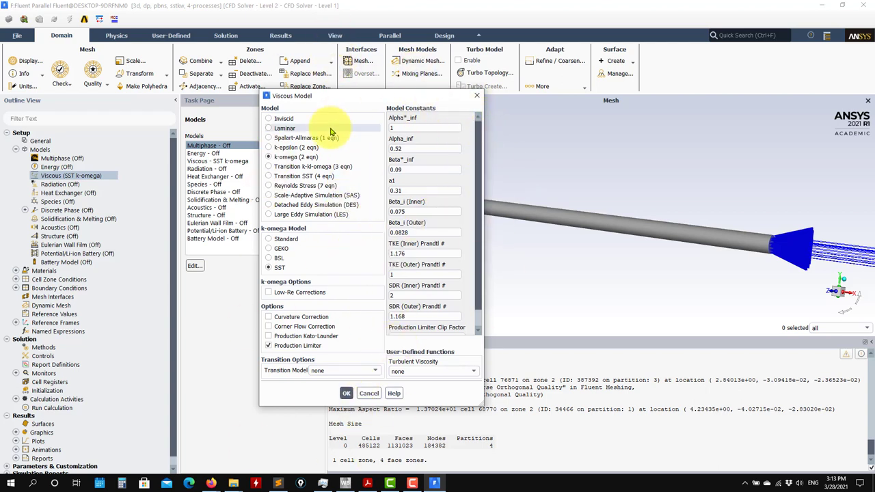
pyautogui.click(368, 394)
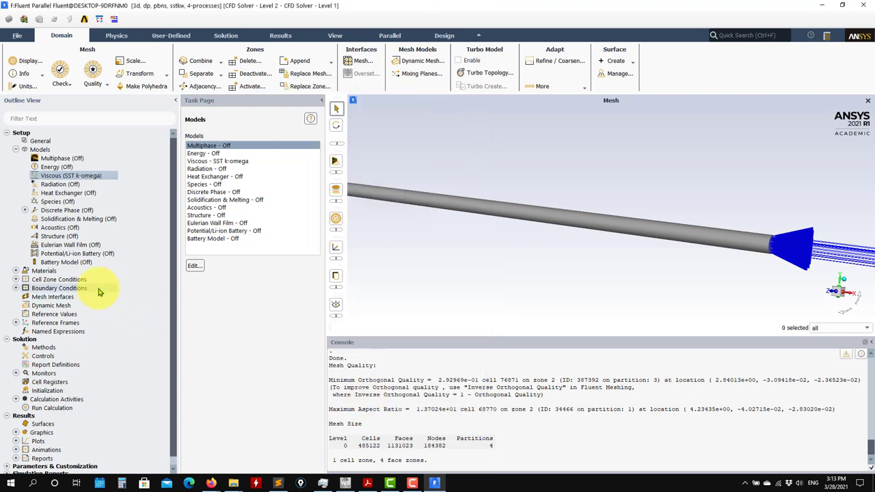
# Edit the fluid material air to a constant density of 1 kg/m³ and a constant viscosity of 1e-06 kg/(m s)
pyautogui.click(15, 271)
pyautogui.click(26, 280)
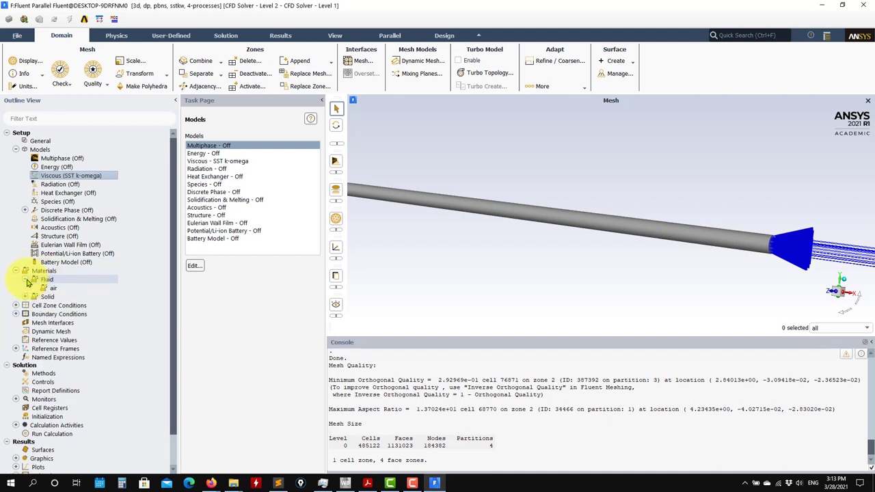
pyautogui.click(54, 290)
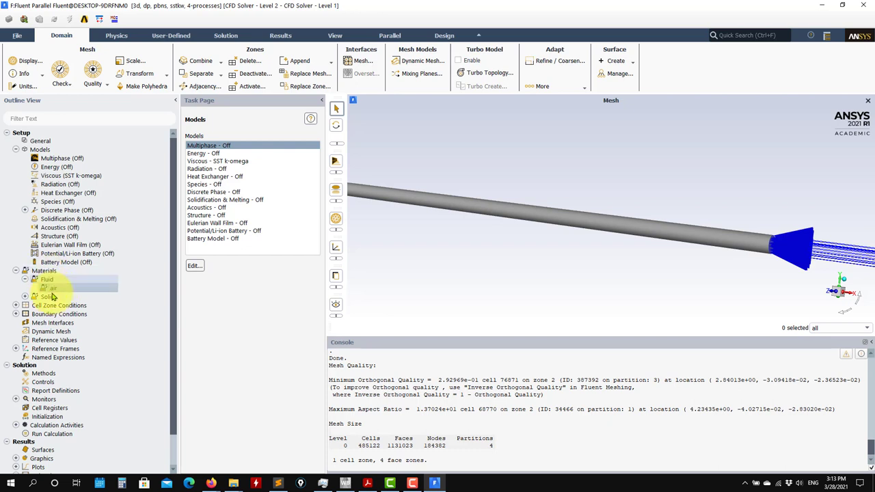
pyautogui.doubleClick(57, 290)
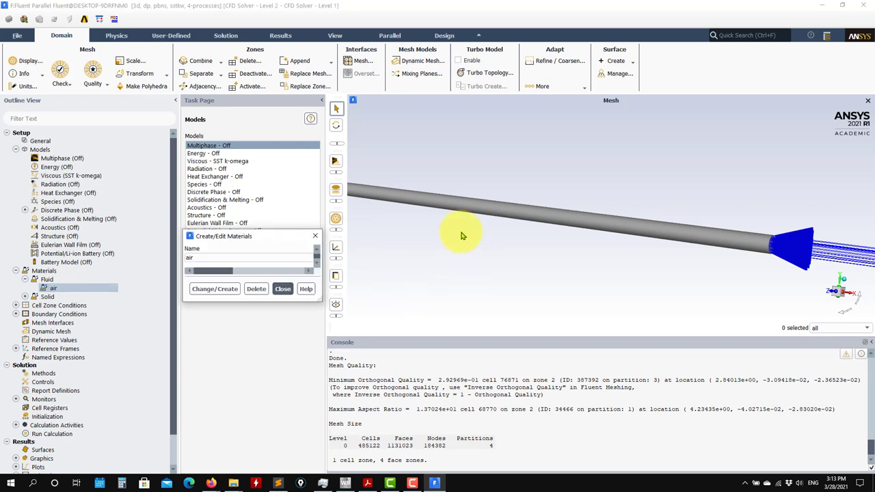
pyautogui.doubleClick(347, 353)
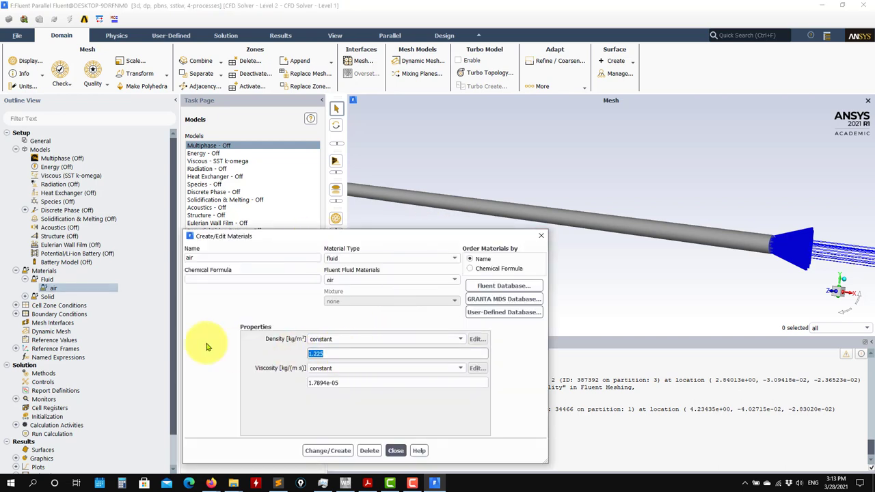
pyautogui.doubleClick(321, 382)
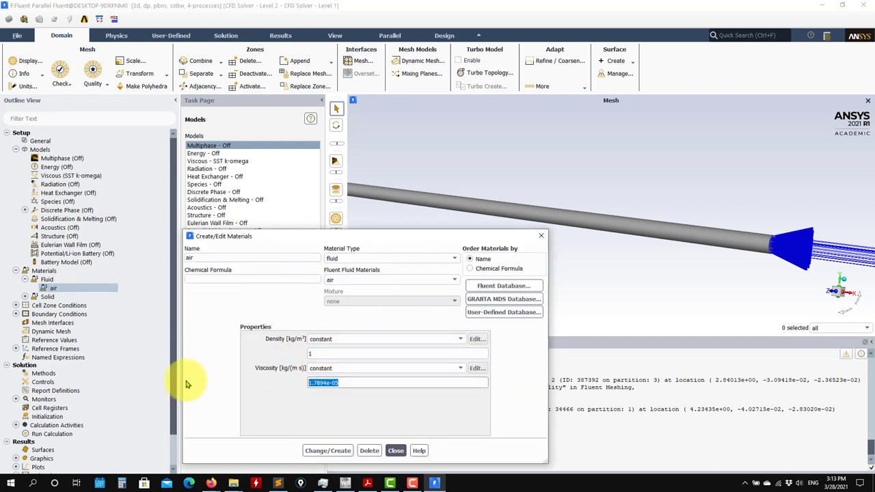
pyautogui.write('1e-06')
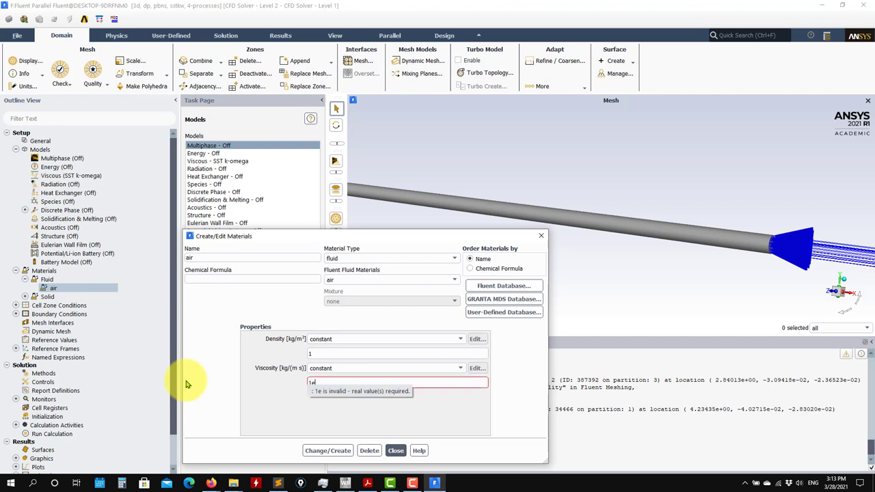
pyautogui.click(332, 456)
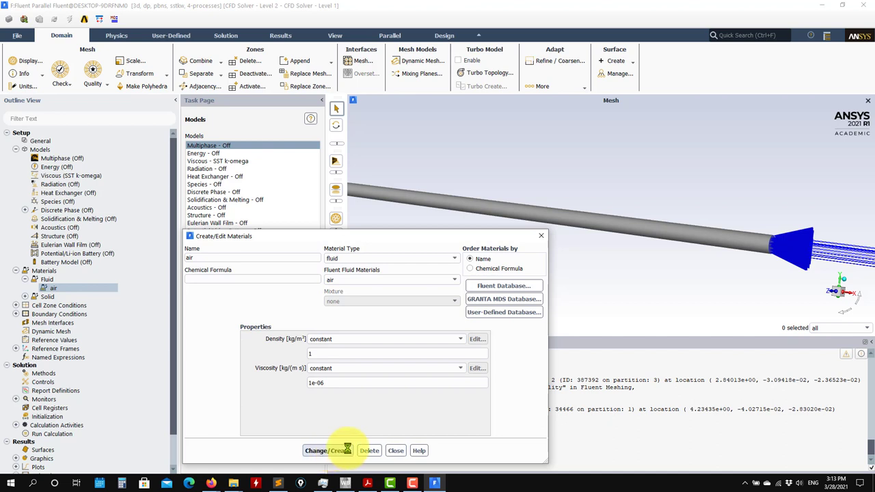
pyautogui.click(395, 450)
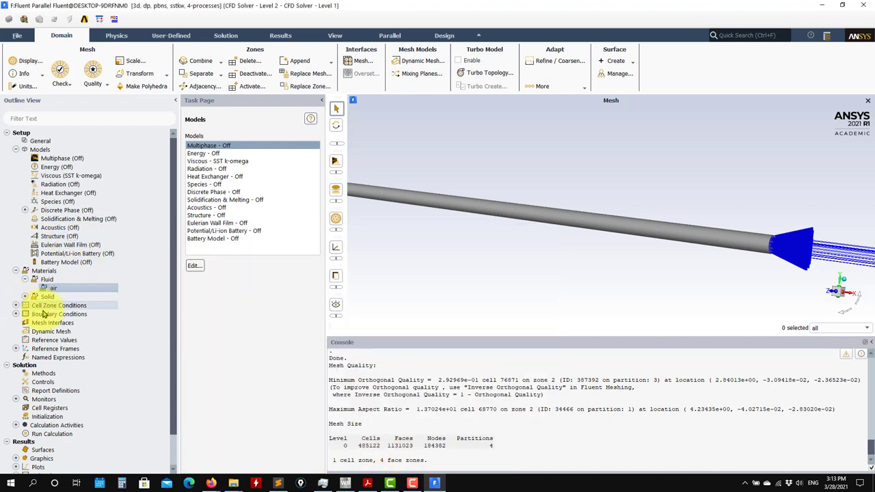
pyautogui.click(15, 270)
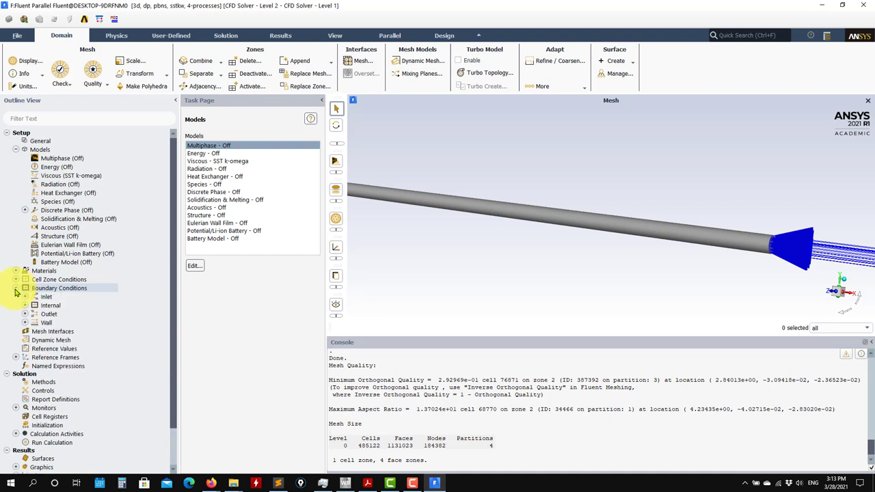
# Set the inlet boundary condition to a velocity magnitude of 1 m/s, turbulent intensity of 1 % and turbulent viscosity ratio of 2
pyautogui.click(29, 289)
pyautogui.click(193, 153)
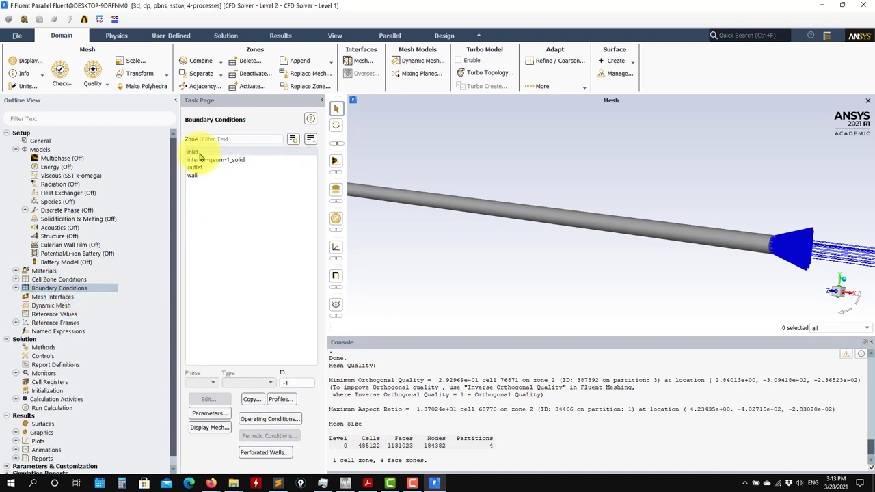
pyautogui.click(207, 399)
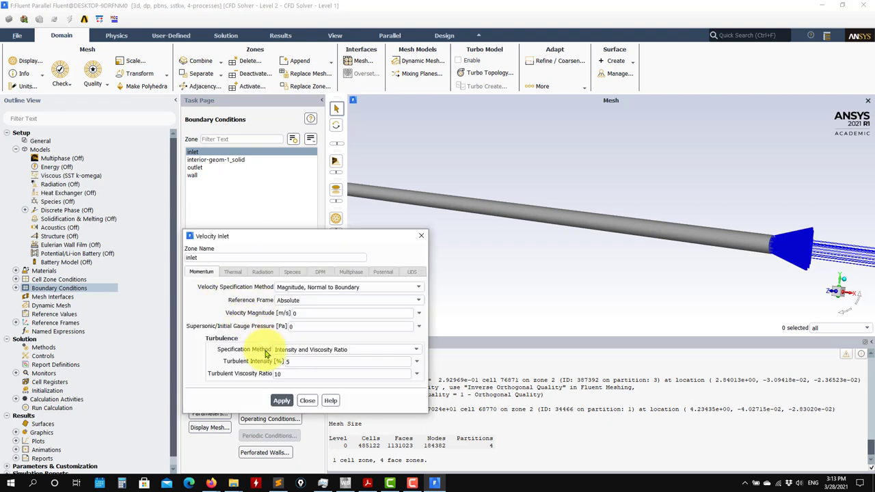
pyautogui.write('1')
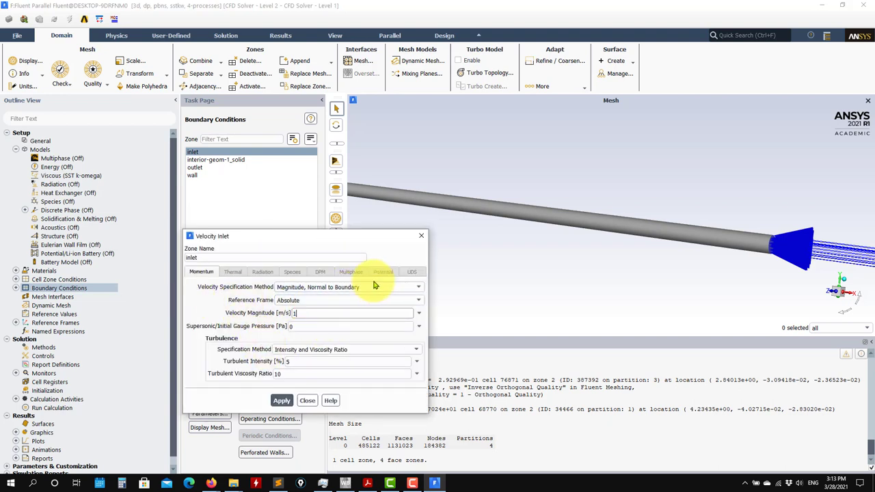
pyautogui.doubleClick(303, 364)
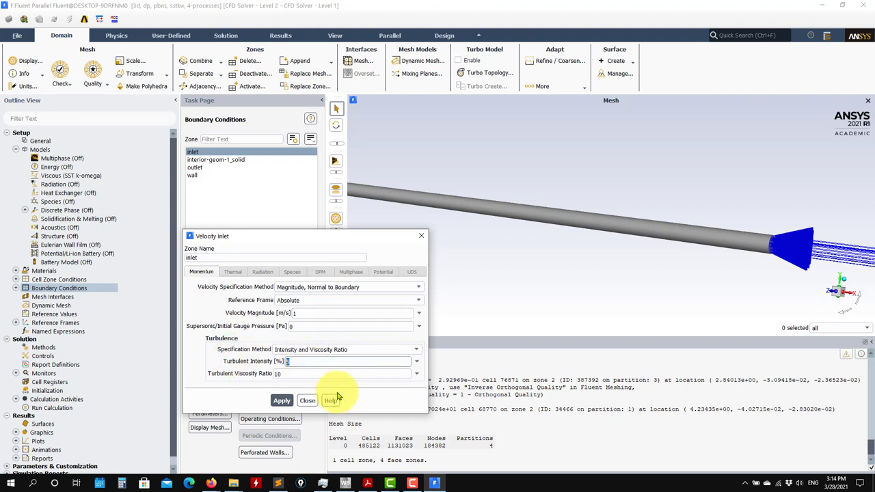
pyautogui.write('1')
pyautogui.press('Tab')
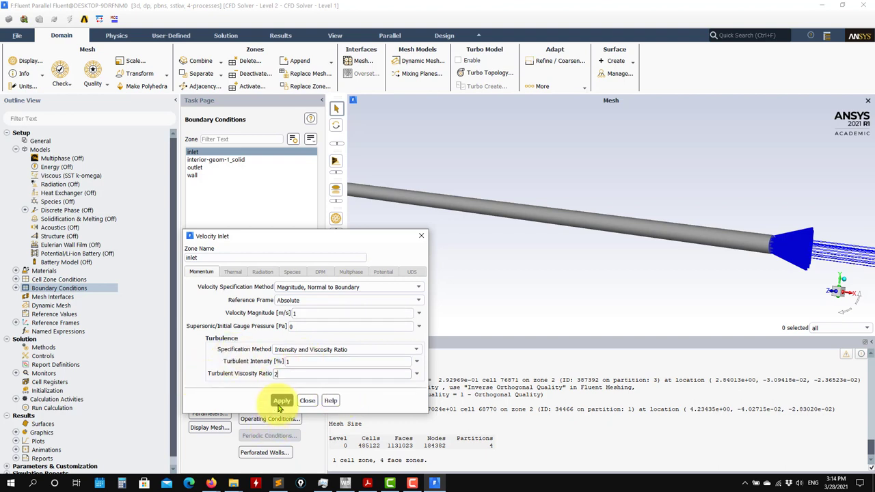
pyautogui.write('2')
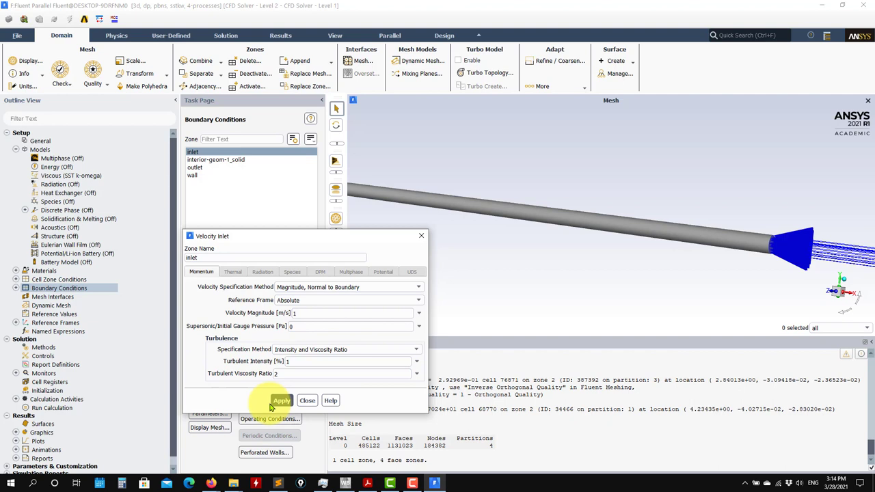
pyautogui.click(281, 400)
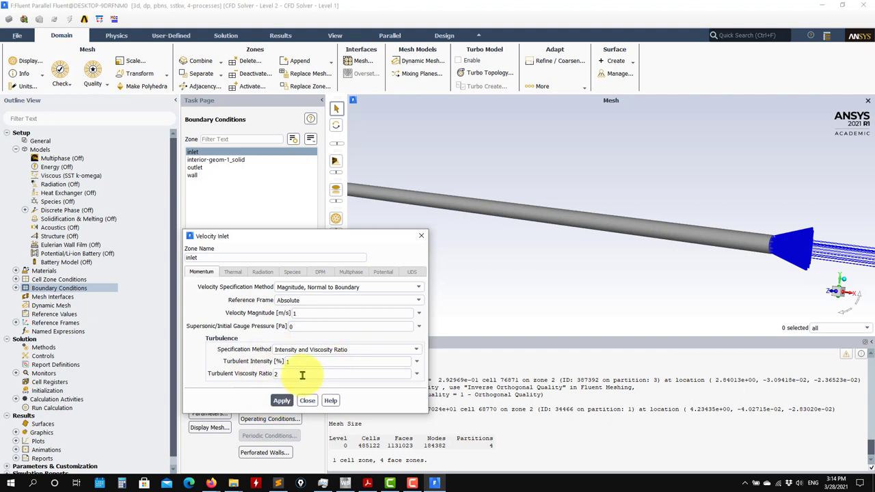
pyautogui.click(280, 400)
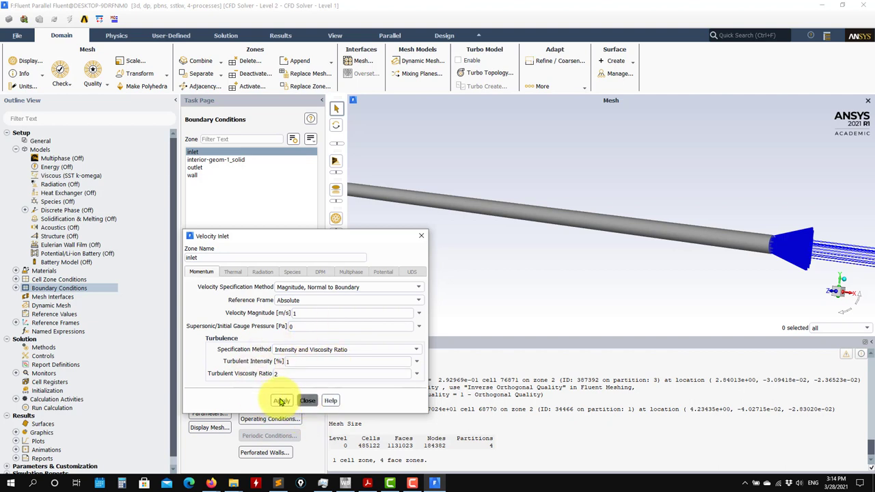
pyautogui.click(308, 400)
# Set the outlet's backflow turbulent intensity to 1 % and its backflow turbulent viscosity ratio to 2
pyautogui.click(195, 175)
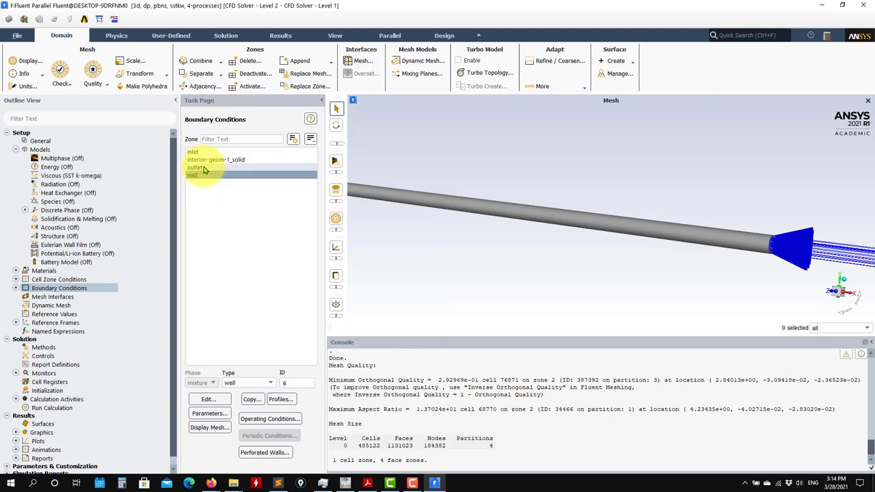
pyautogui.click(197, 167)
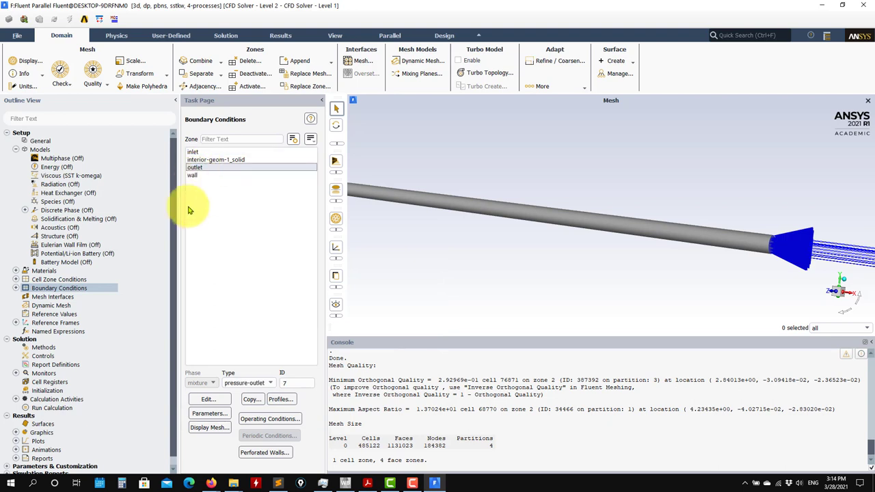
pyautogui.click(211, 400)
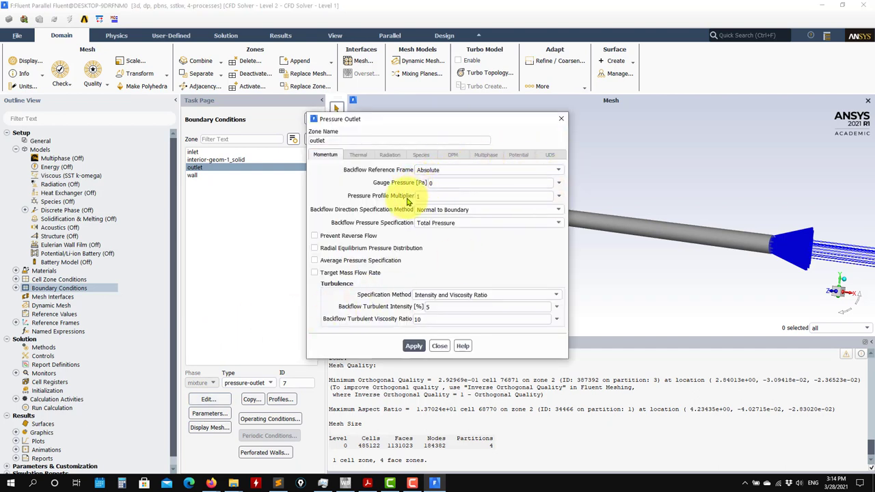
pyautogui.doubleClick(452, 307)
pyautogui.write('1')
pyautogui.doubleClick(437, 318)
pyautogui.write('2')
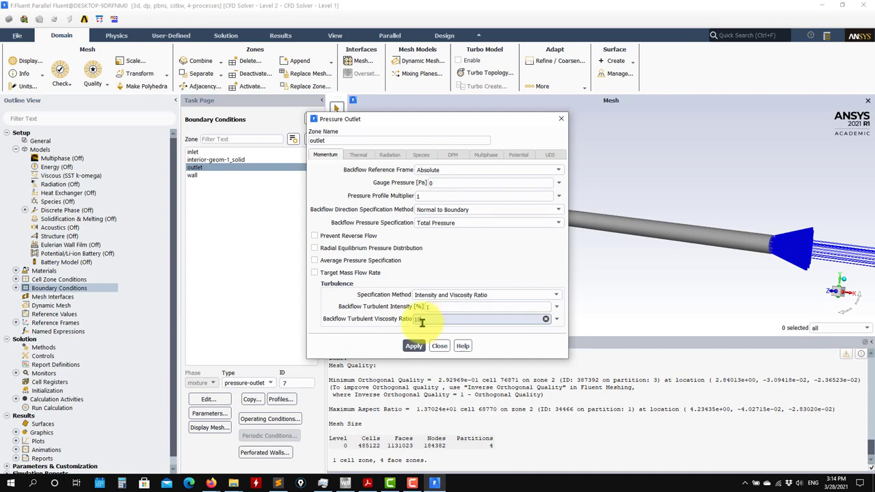
pyautogui.click(413, 347)
pyautogui.click(439, 346)
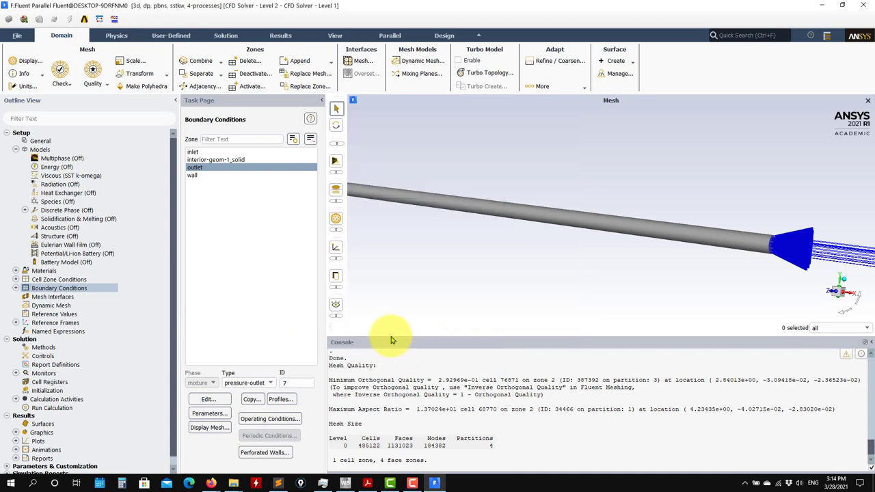
# Look over the mesh interfaces without changes and compute the reference values from the inlet zone
pyautogui.click(59, 297)
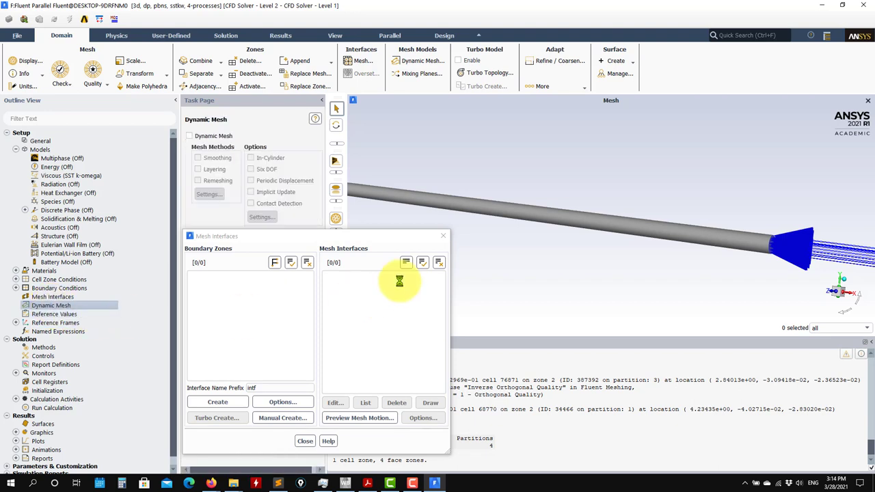
pyautogui.click(442, 235)
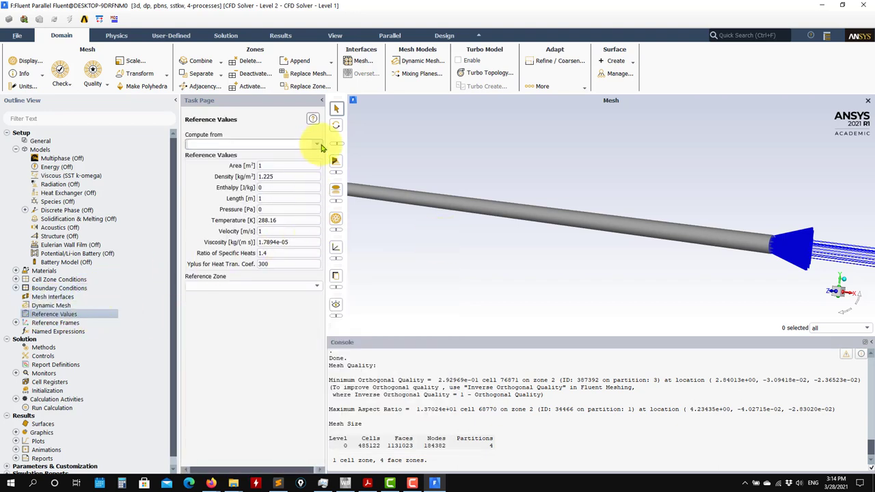
pyautogui.click(318, 145)
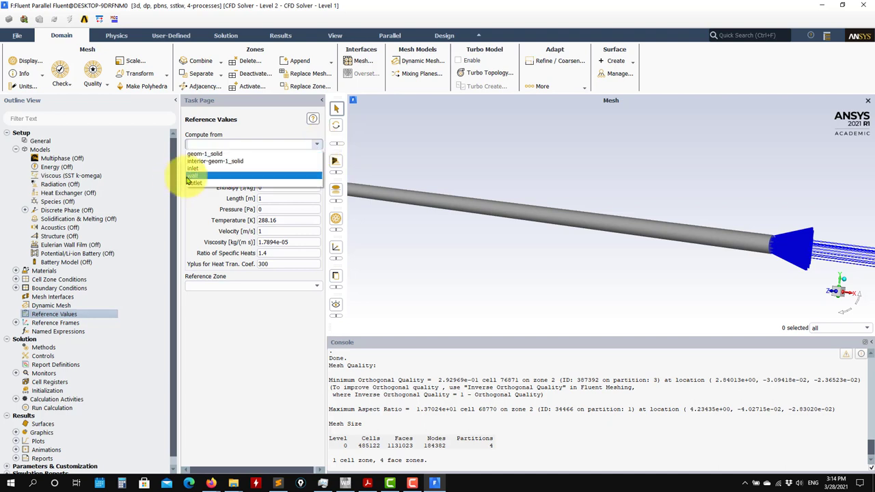
pyautogui.click(195, 171)
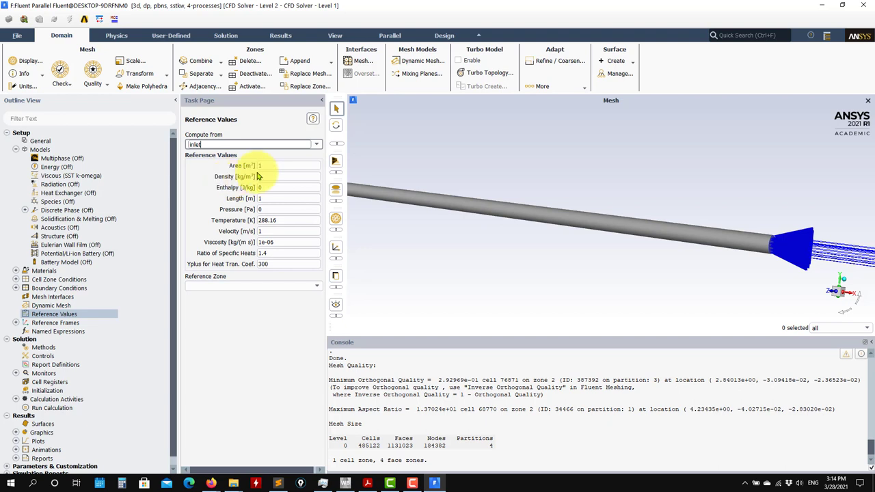
pyautogui.click(260, 165)
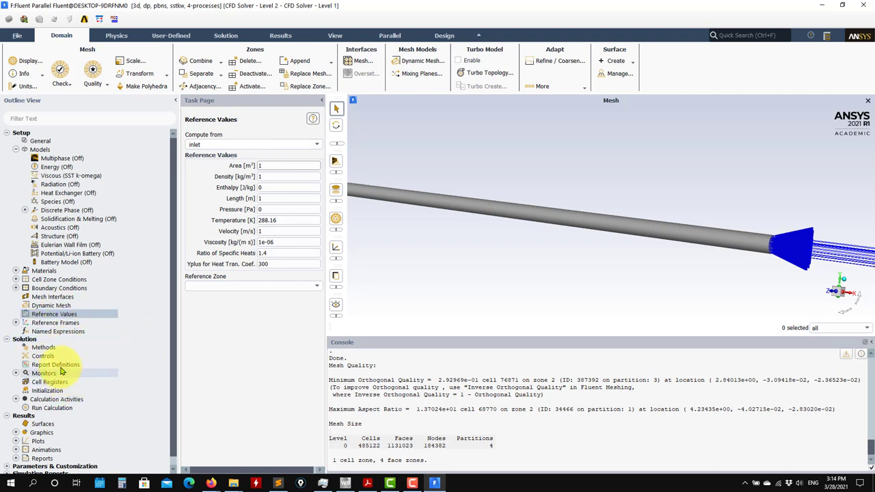
# Save the project with the completed physics setup before configuring the solution
pyautogui.click(42, 349)
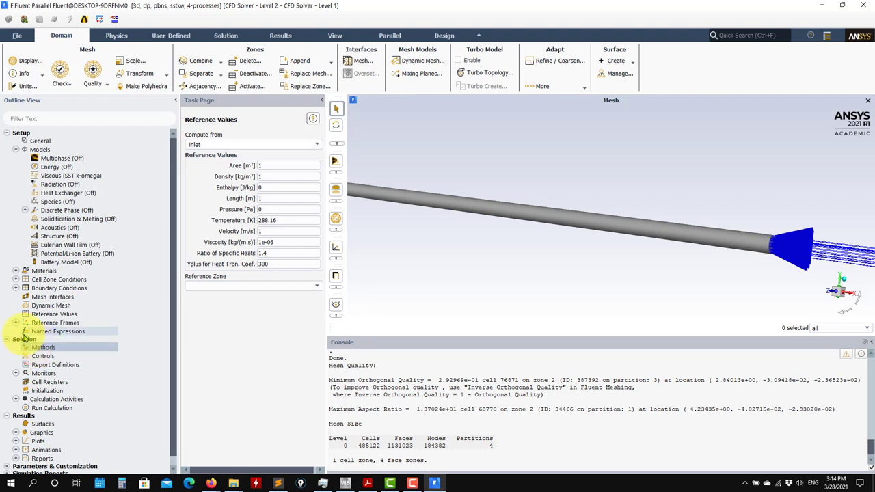
pyautogui.click(24, 339)
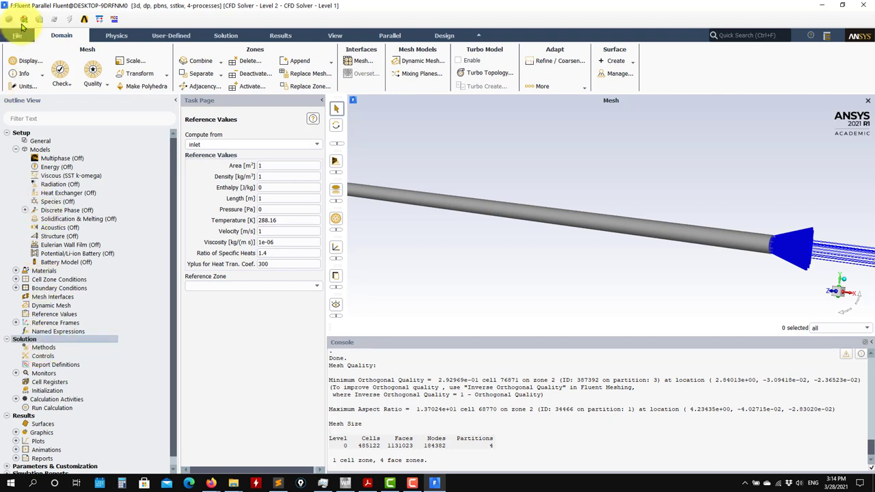
pyautogui.click(17, 34)
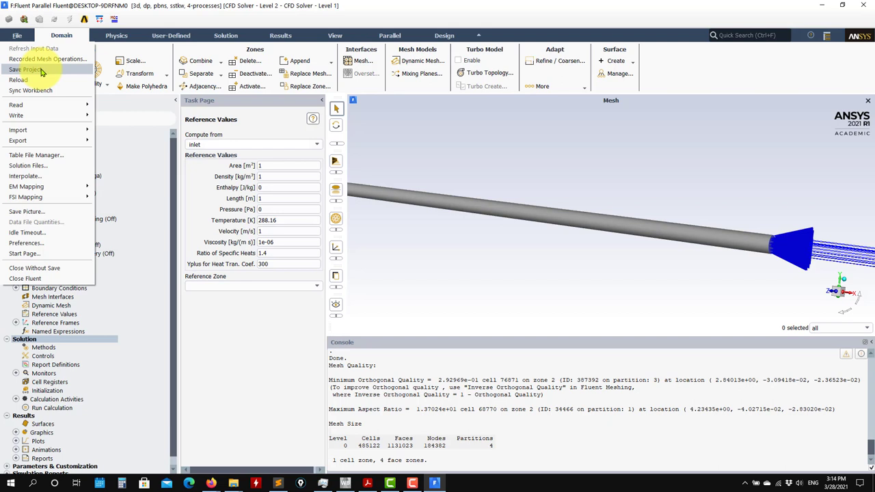
pyautogui.click(25, 70)
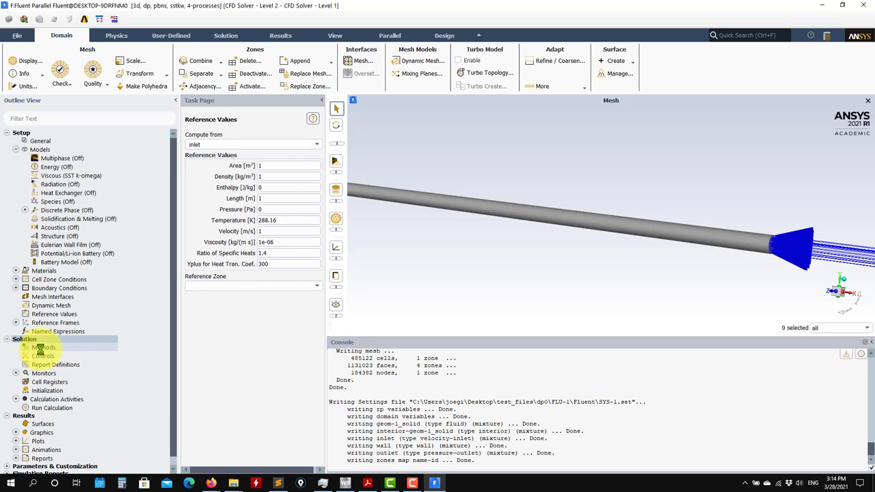
# Set the pressure-velocity coupling scheme to SIMPLE in the solution methods
pyautogui.click(44, 347)
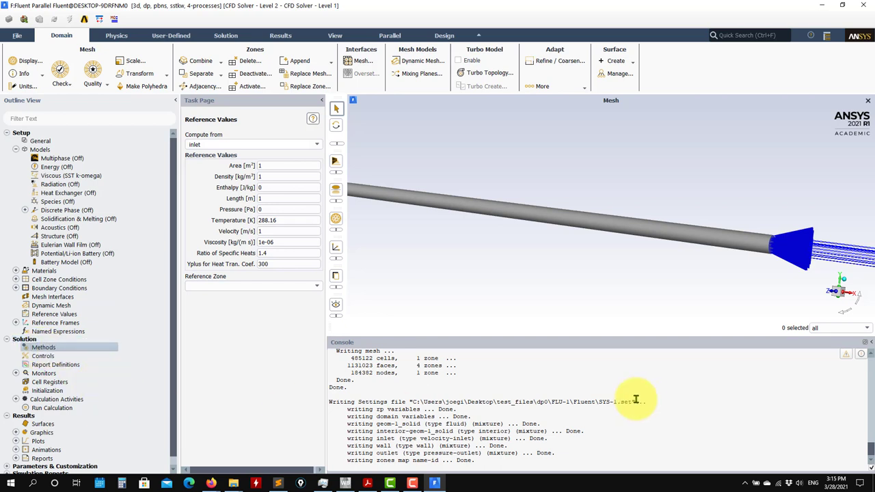
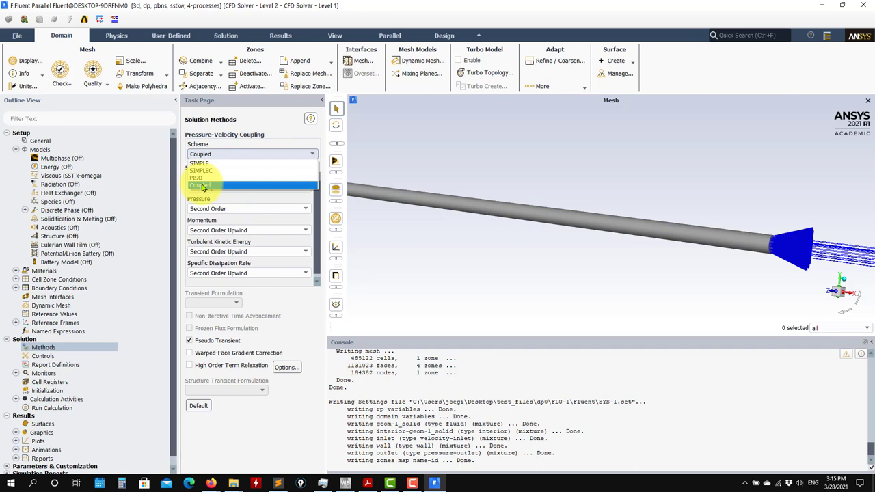
pyautogui.click(196, 186)
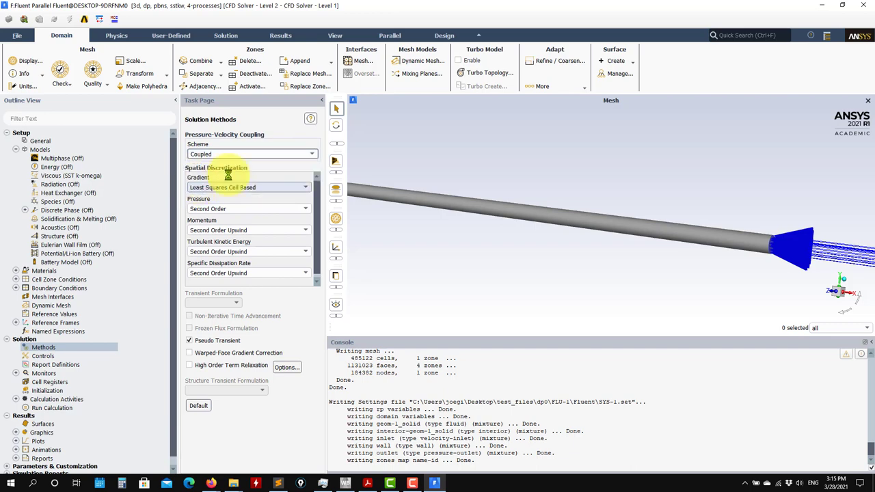
pyautogui.click(300, 154)
pyautogui.click(201, 164)
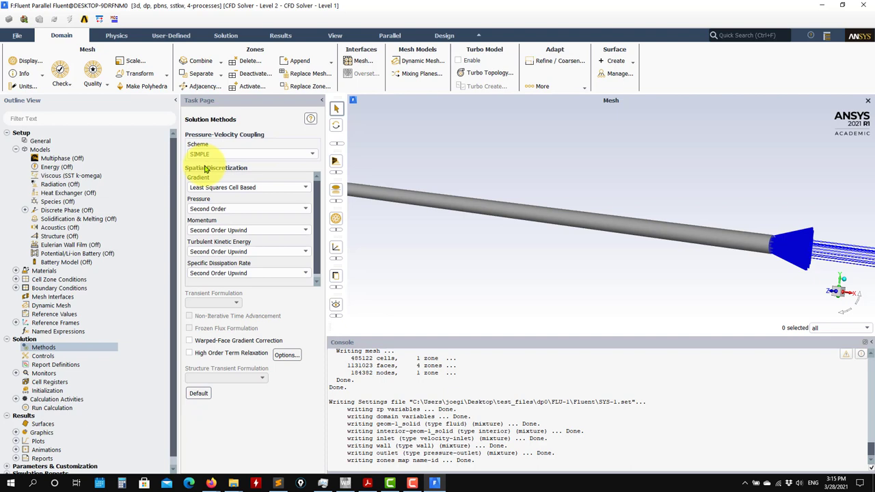
# Change the pressure-velocity coupling scheme to Coupled in the solution methods
pyautogui.click(261, 154)
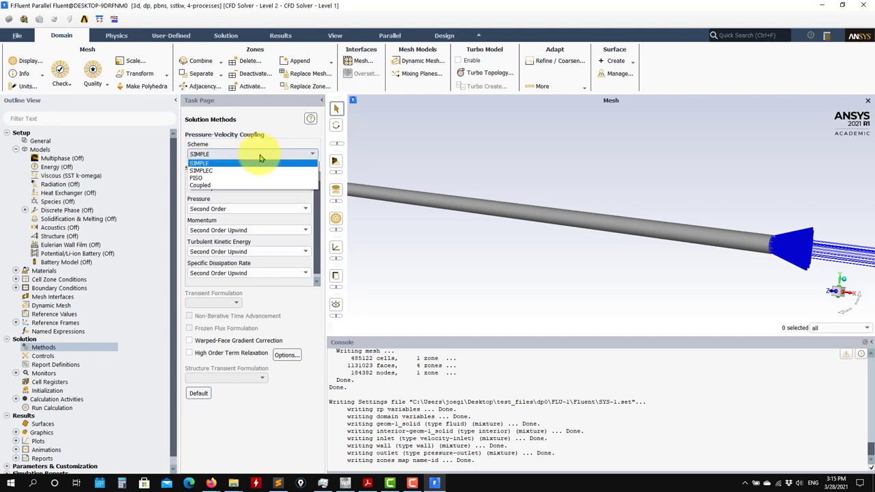
pyautogui.click(214, 185)
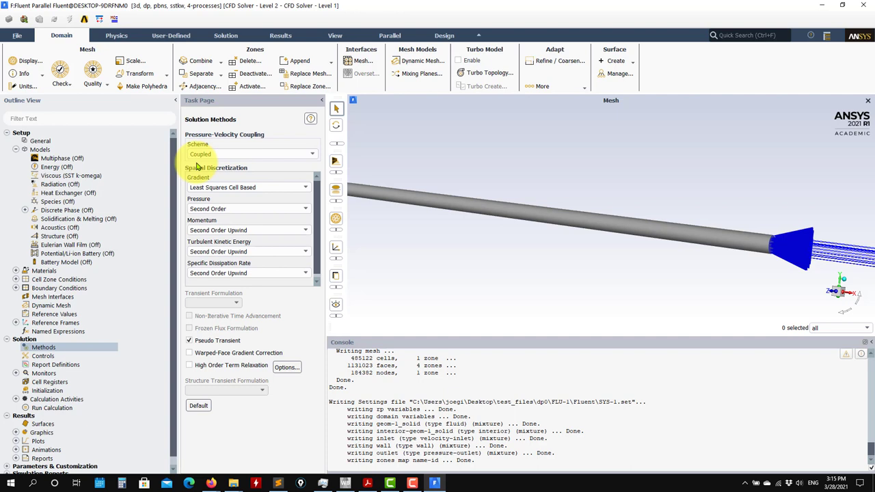
pyautogui.click(259, 153)
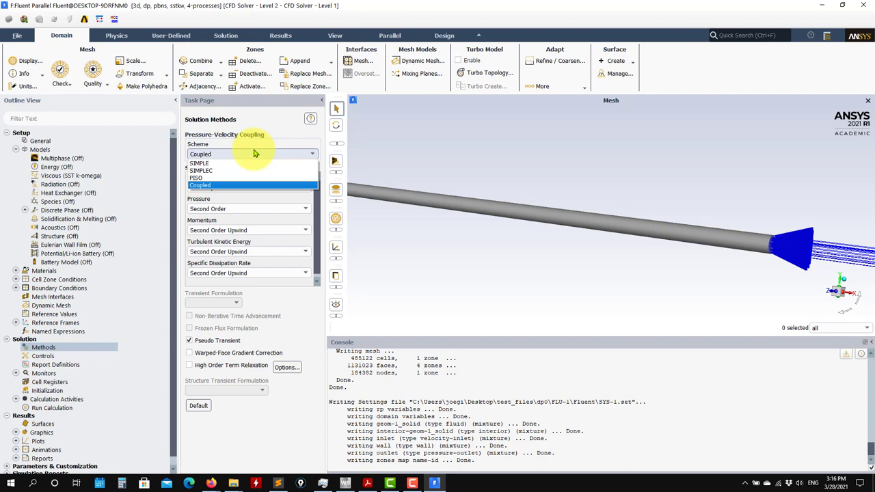
pyautogui.click(204, 185)
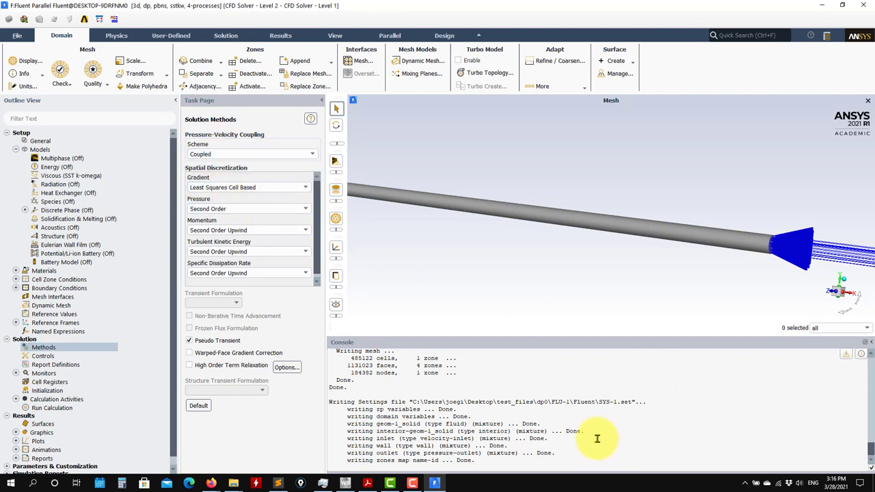
# Switch to Task Manager to check the computer's memory usage, then minimize it and return to Fluent
pyautogui.click(844, 485)
pyautogui.rightClick(844, 485)
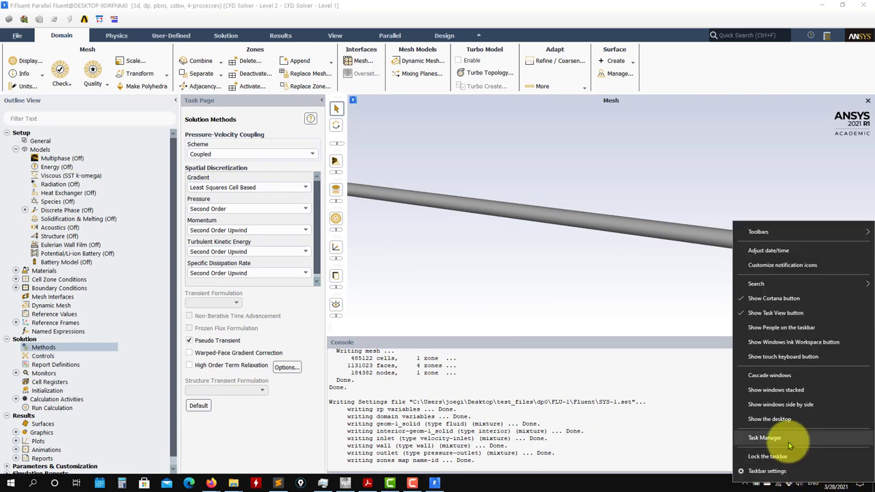
pyautogui.click(752, 436)
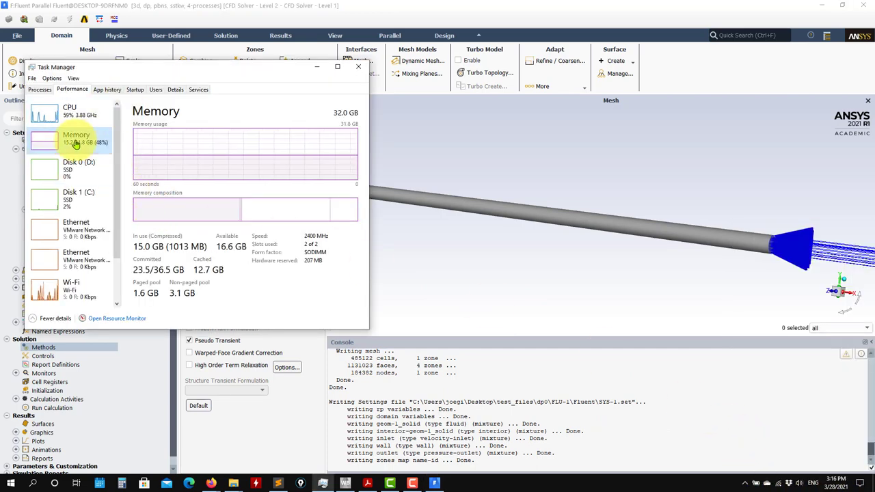
pyautogui.moveTo(172, 66); pyautogui.dragTo(329, 64)
pyautogui.moveTo(378, 84); pyautogui.dragTo(587, 223)
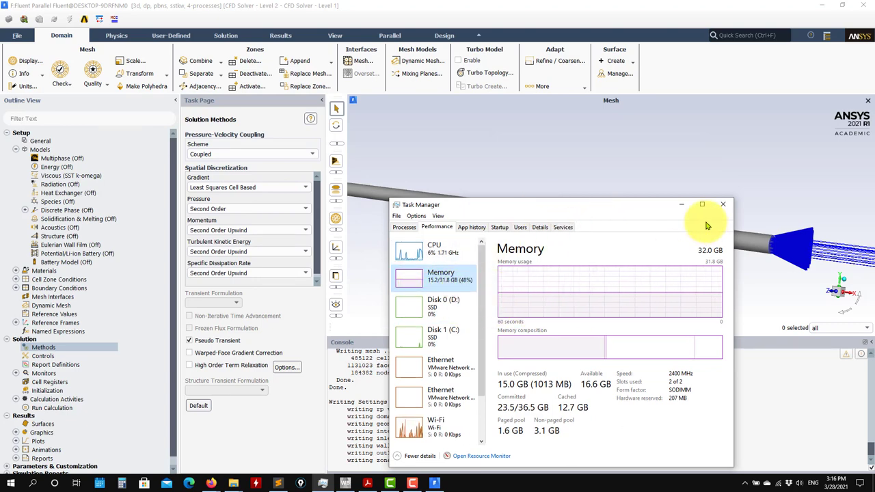
pyautogui.click(680, 204)
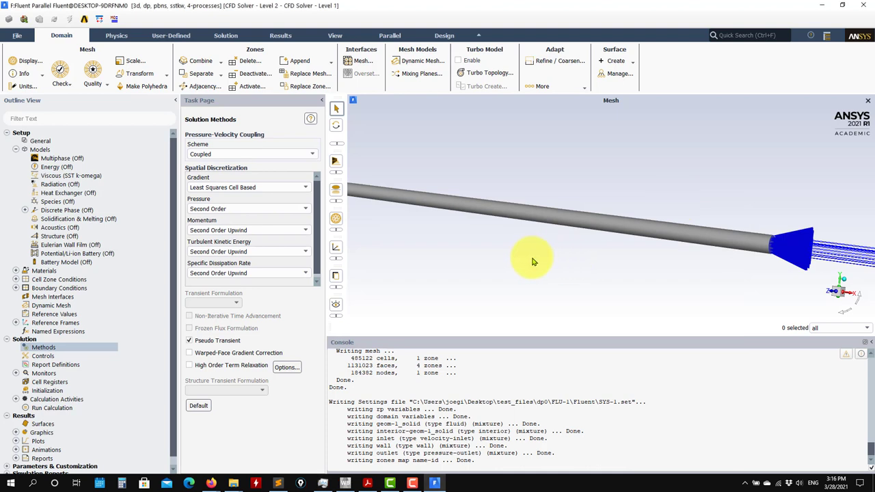
pyautogui.click(322, 483)
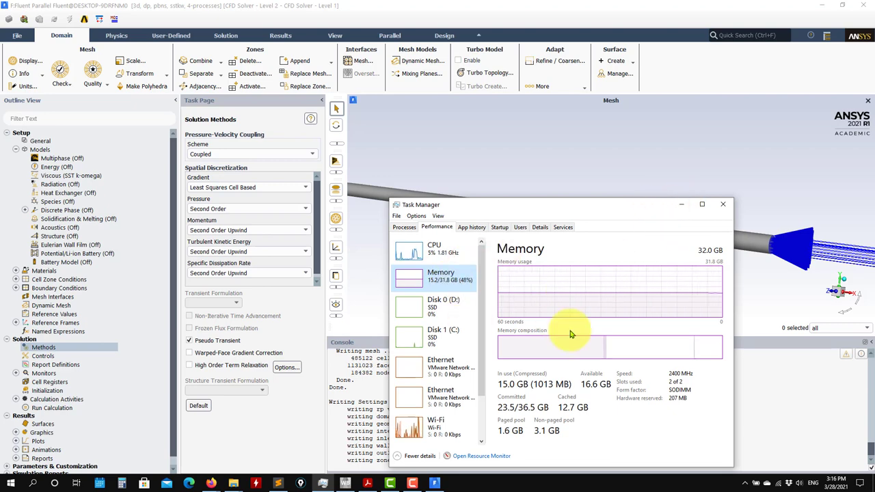
pyautogui.click(681, 204)
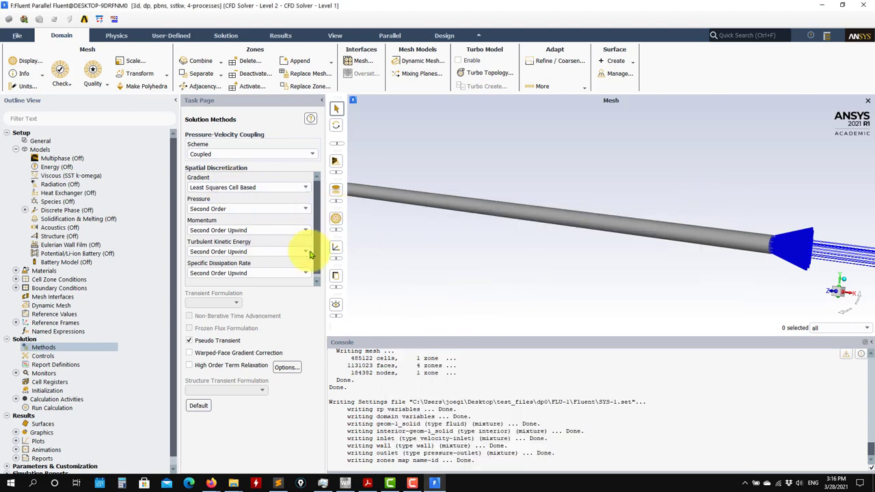
# Review the spatial discretization schemes and the pseudo transient explicit relaxation factors in the solution controls
pyautogui.scroll(-1, 319, 258)
pyautogui.moveTo(318, 258); pyautogui.dragTo(312, 121)
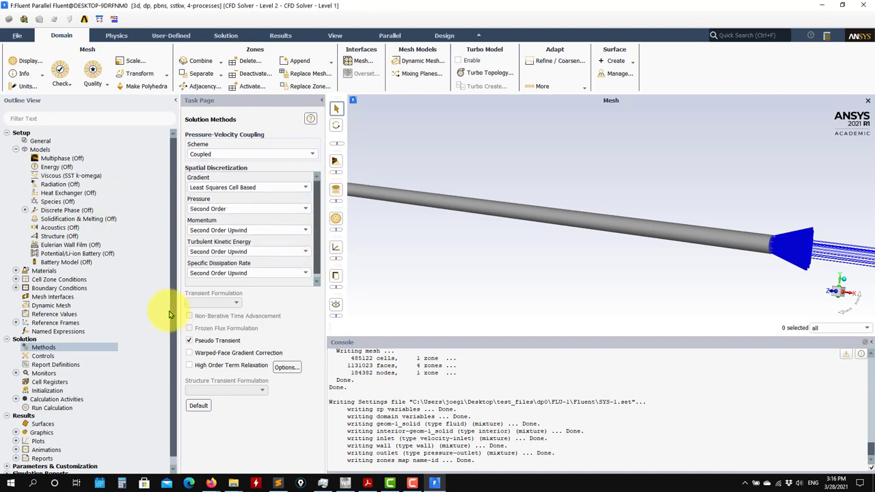
pyautogui.click(43, 356)
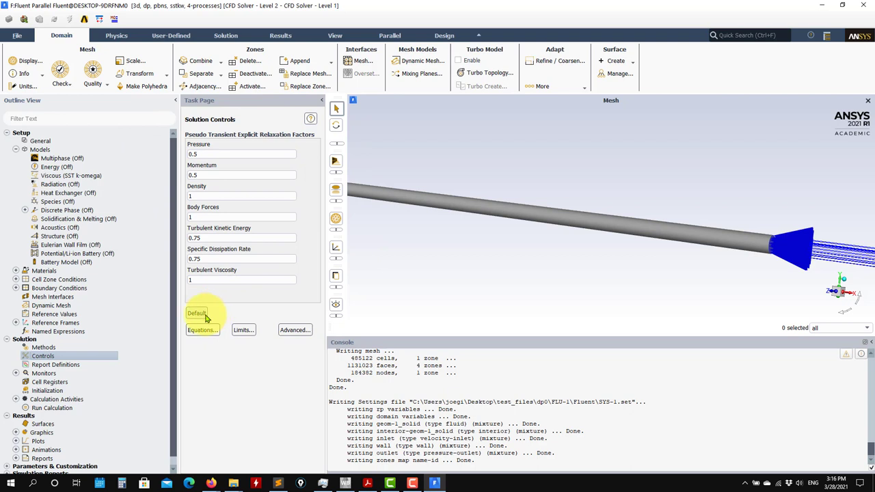
pyautogui.click(67, 367)
pyautogui.doubleClick(68, 372)
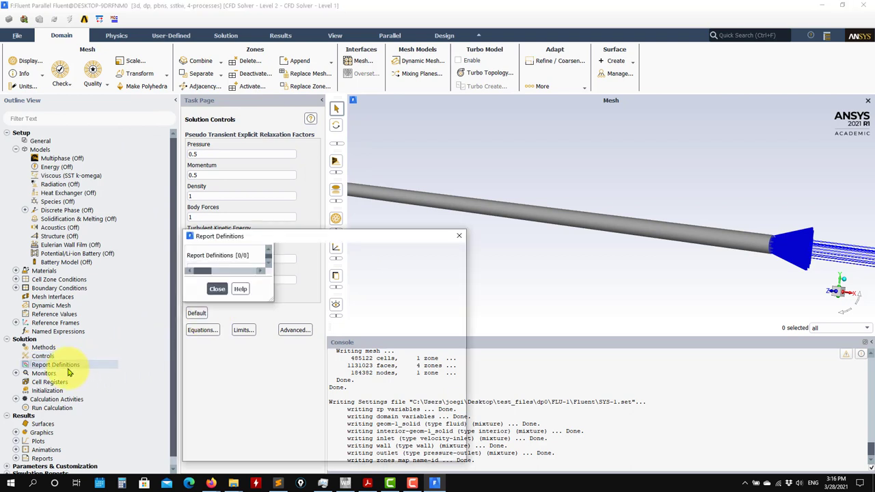
pyautogui.click(313, 447)
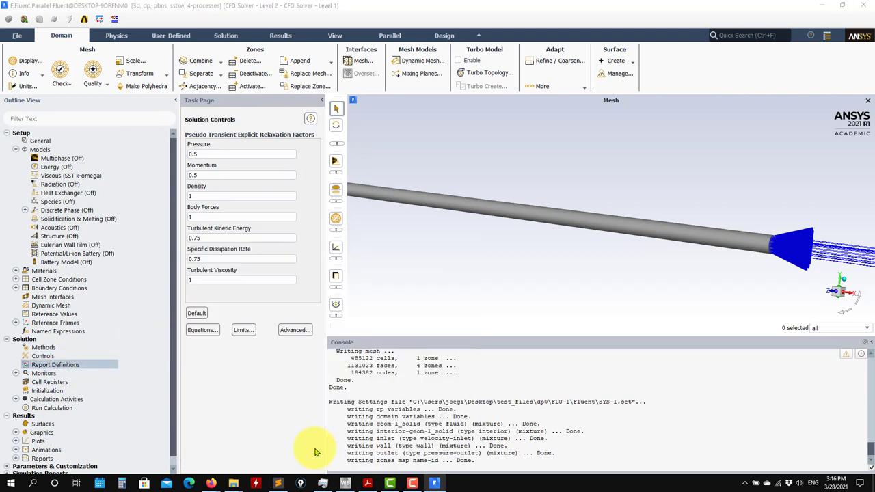
# Create a mass flow rate flux report named imbalance over the inlet and outlet, with a report plot
pyautogui.rightClick(50, 369)
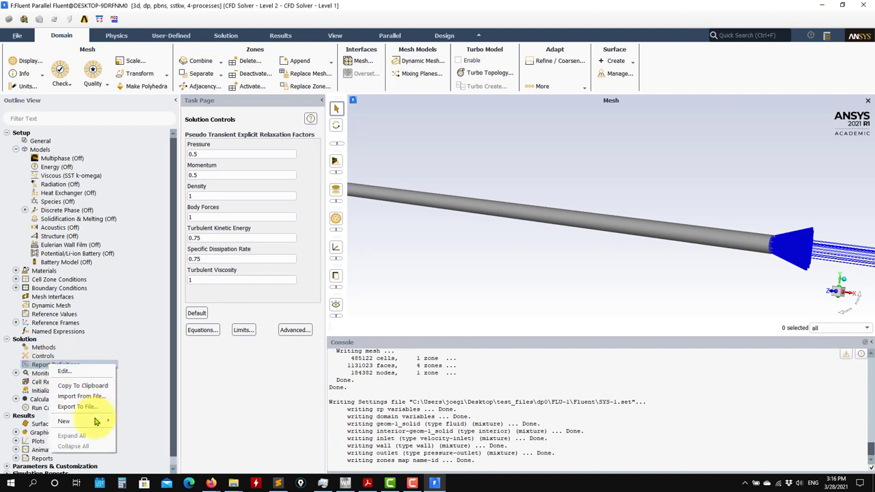
pyautogui.moveTo(82, 421)
pyautogui.moveTo(140, 464)
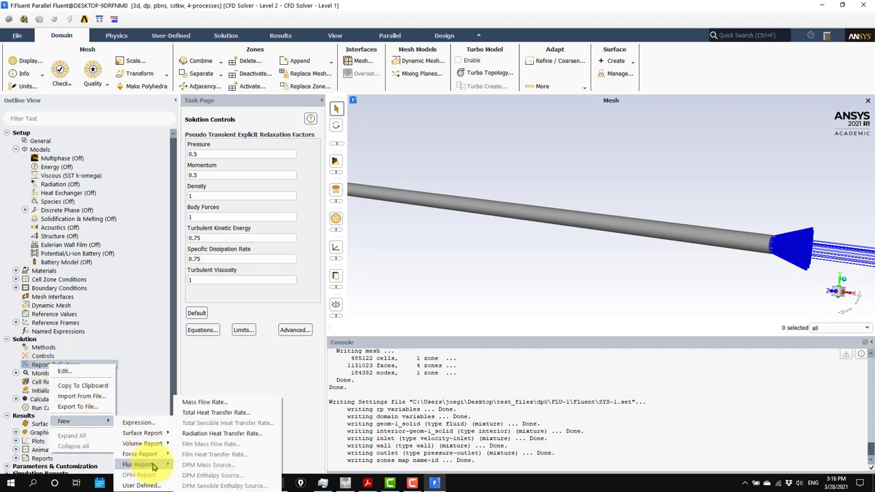
pyautogui.click(232, 408)
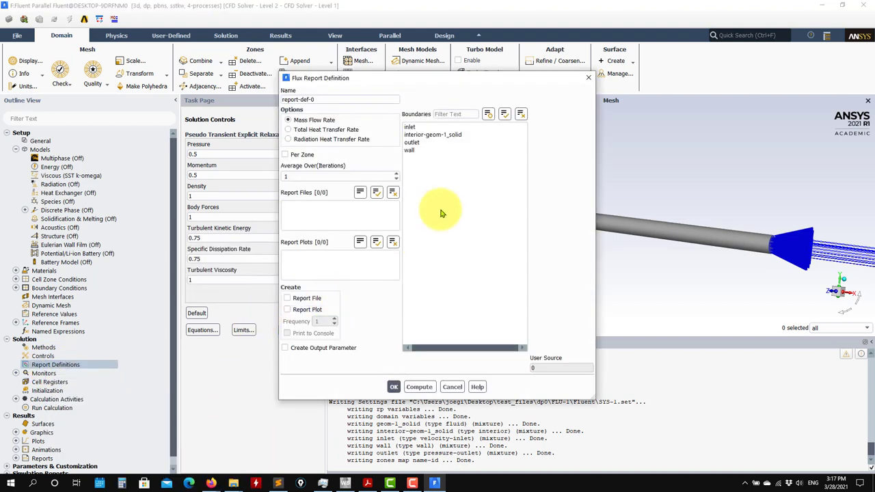
pyautogui.click(419, 143)
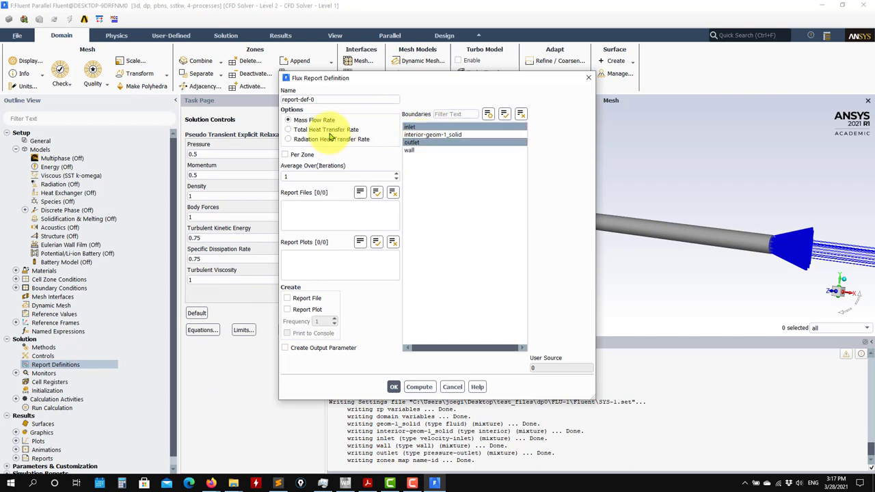
pyautogui.click(324, 101)
pyautogui.tripleClick(326, 101)
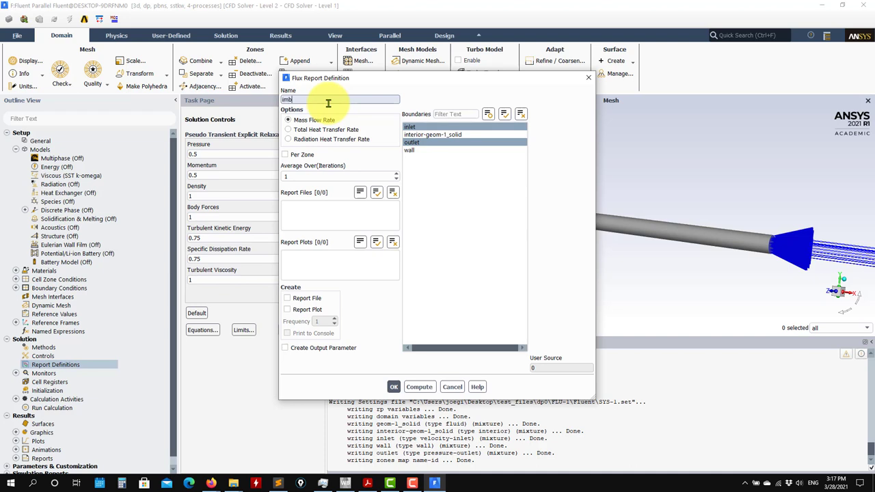
pyautogui.write('imbalance')
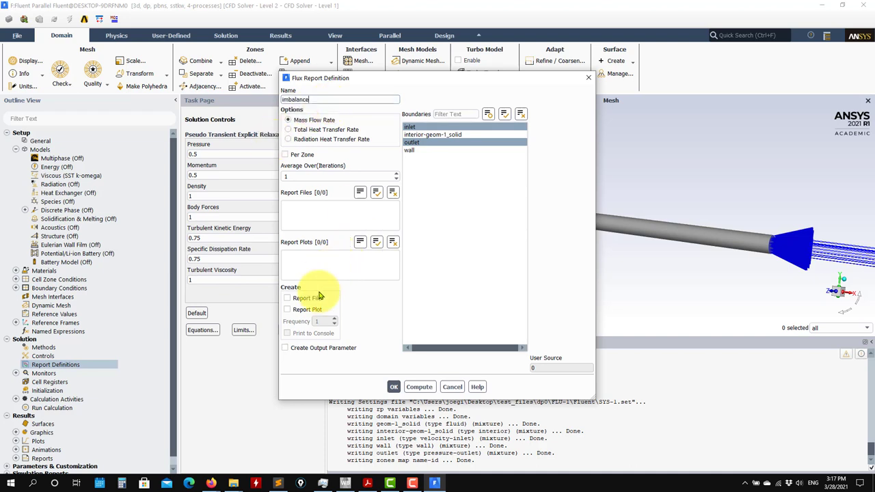
pyautogui.click(288, 308)
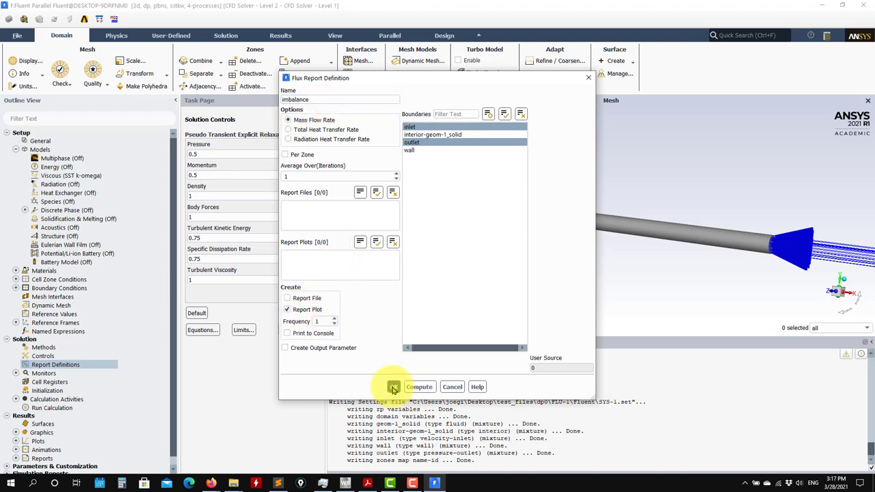
pyautogui.click(393, 387)
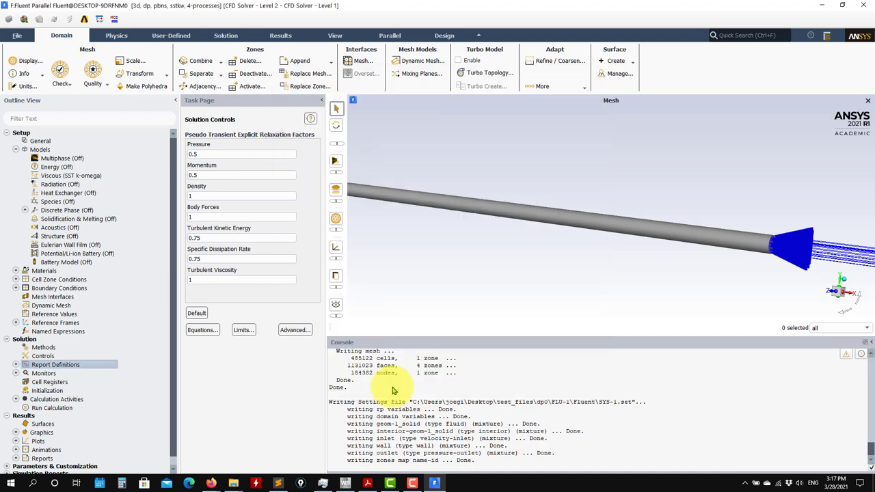
# Start a facet average surface report of the turbulence variable Wall Yplus on the wall surface
pyautogui.rightClick(55, 365)
pyautogui.moveTo(76, 420)
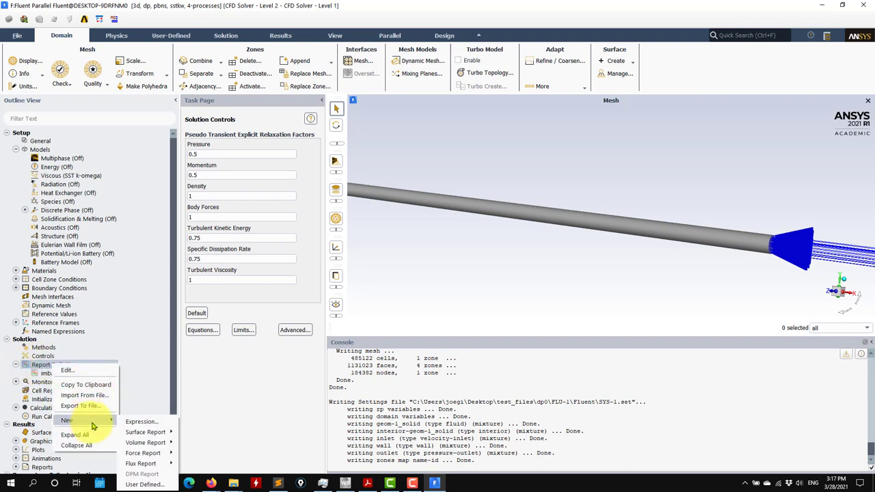
pyautogui.moveTo(147, 434)
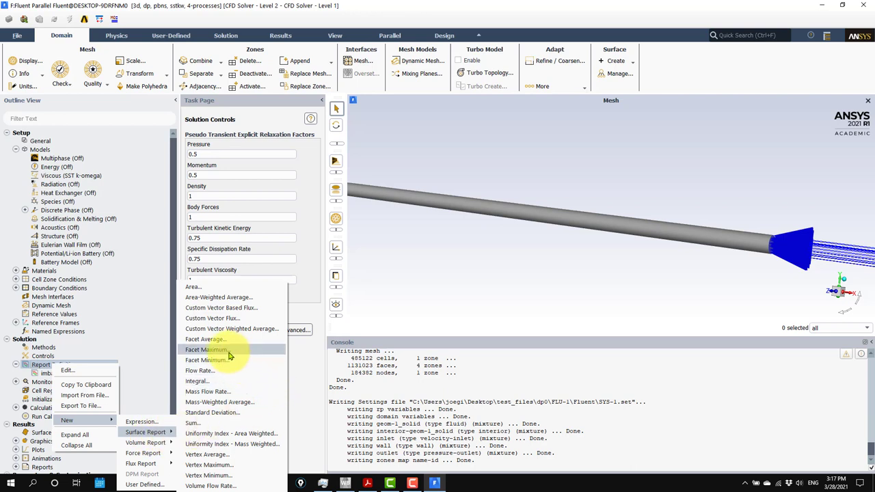
pyautogui.click(203, 339)
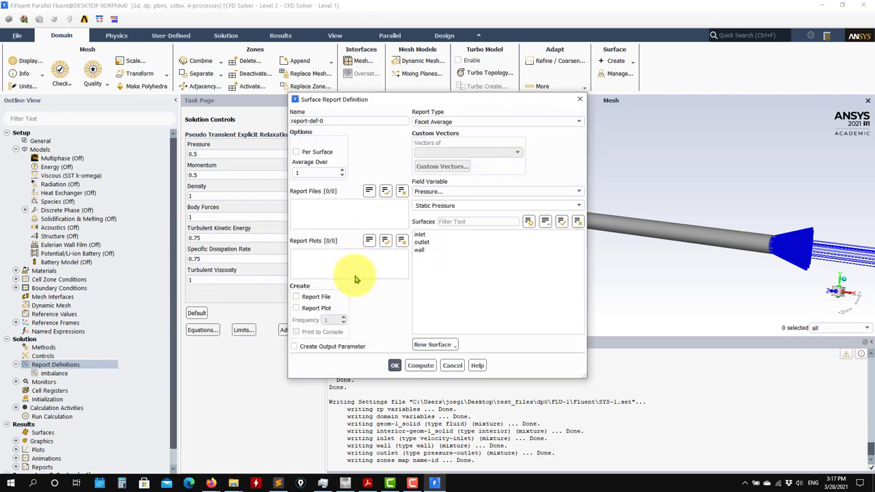
pyautogui.click(419, 249)
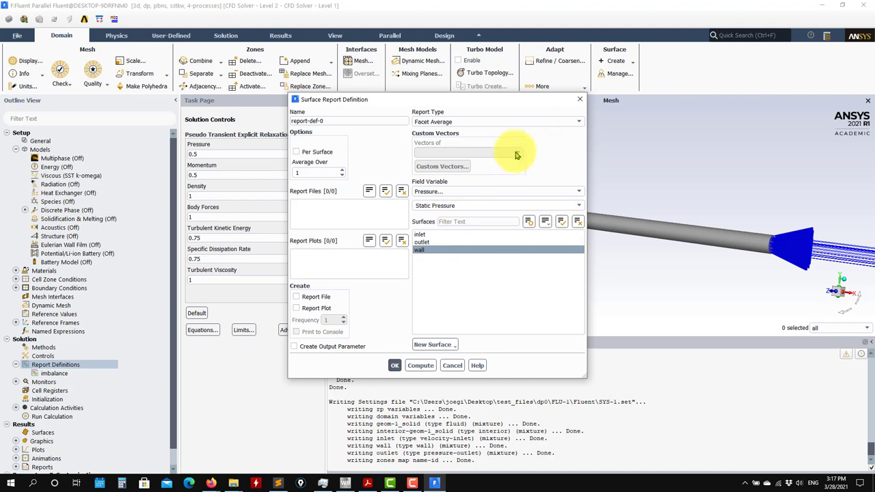
pyautogui.click(524, 191)
pyautogui.click(509, 220)
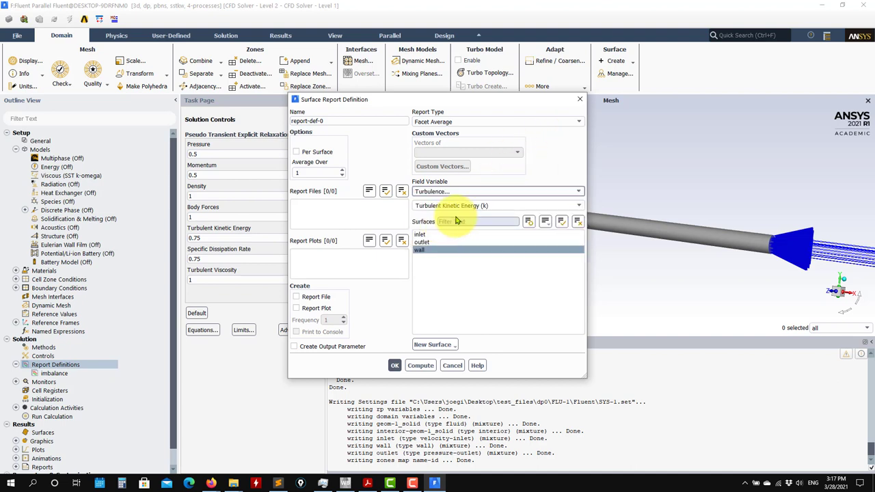
pyautogui.click(484, 207)
pyautogui.click(578, 205)
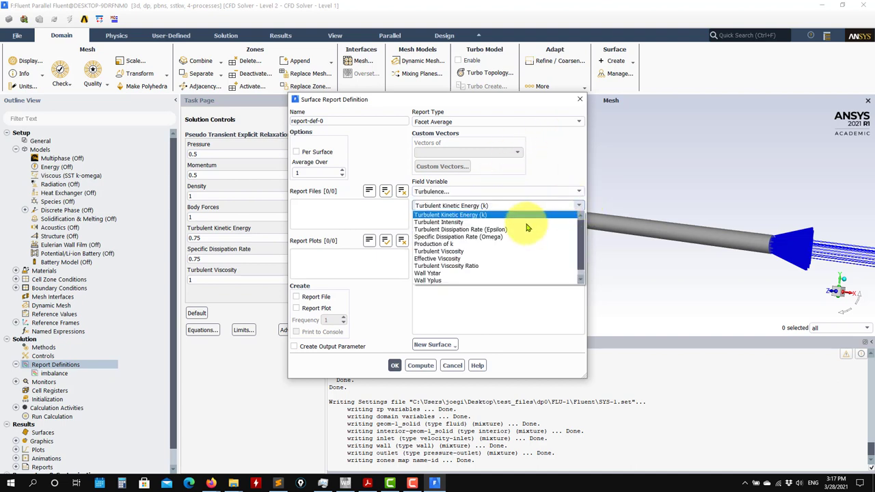
pyautogui.click(427, 280)
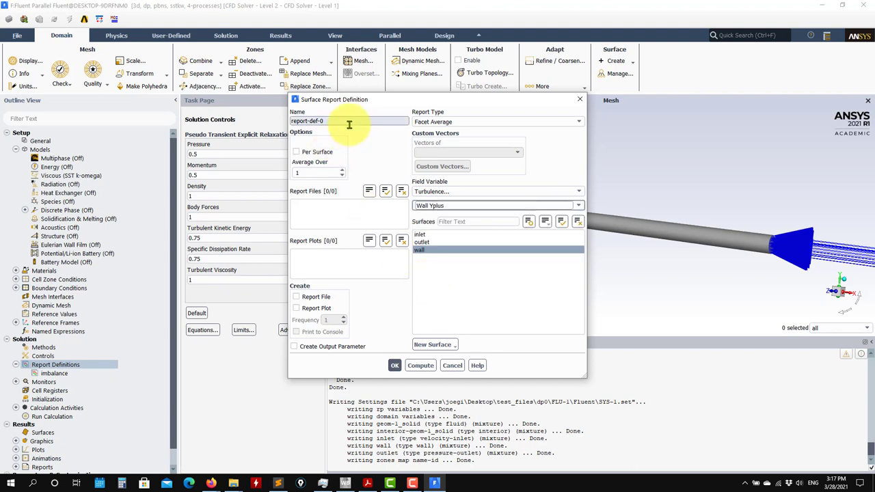
# Name the surface report yplusave, enable its report plot and create it
pyautogui.tripleClick(345, 121)
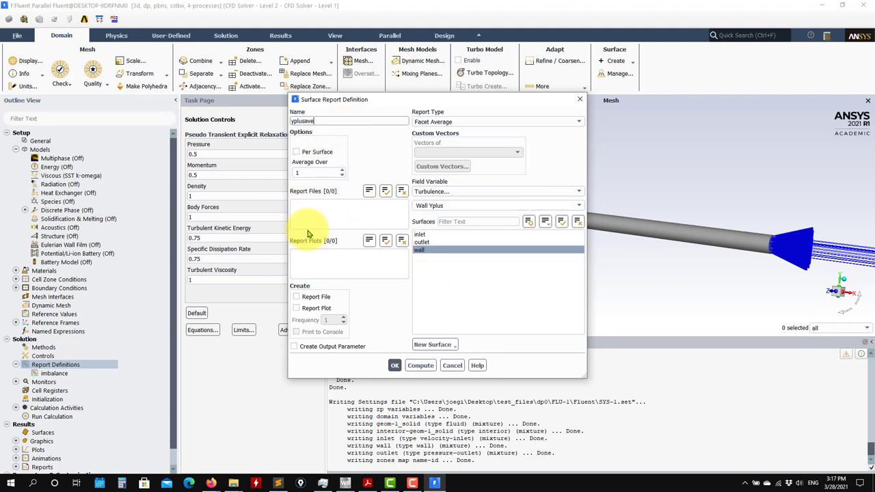
pyautogui.click(320, 307)
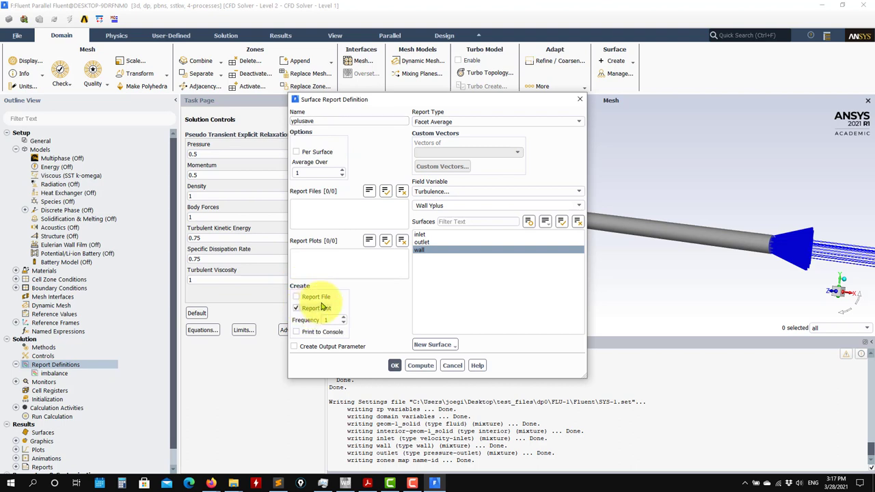
pyautogui.click(306, 296)
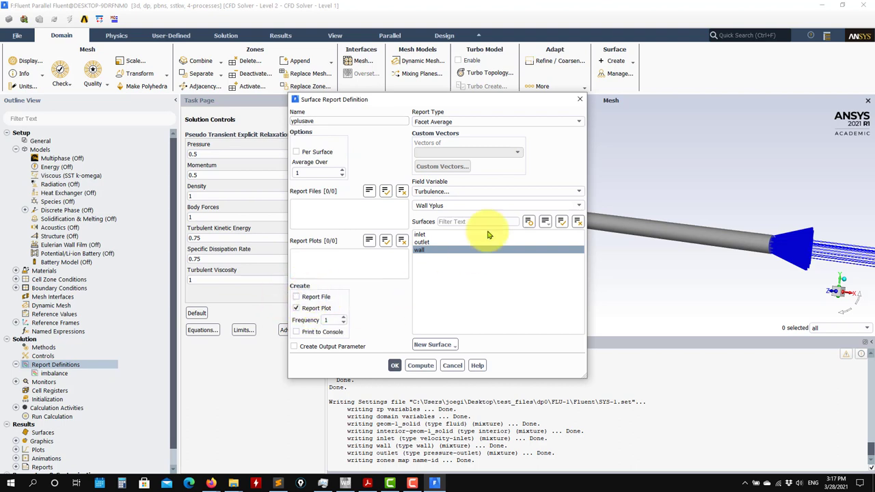
pyautogui.click(394, 365)
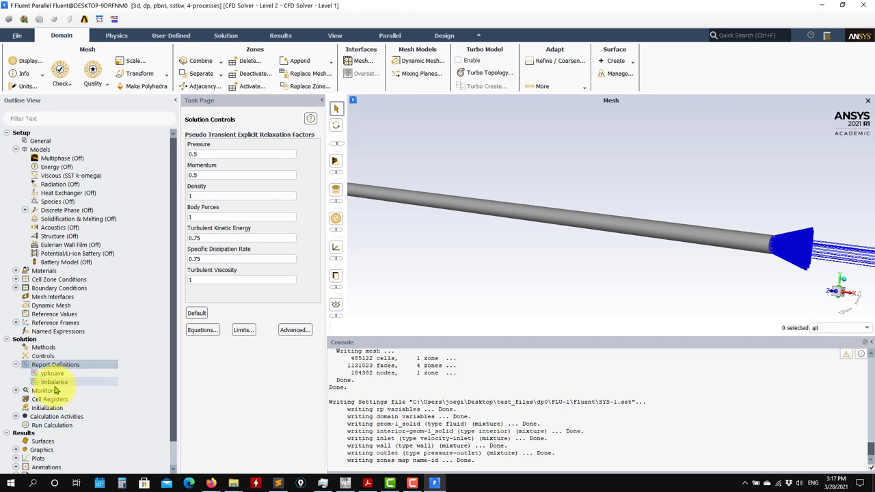
# Examine the residual monitors' absolute convergence criteria and leave them without changes
pyautogui.click(17, 390)
pyautogui.doubleClick(51, 399)
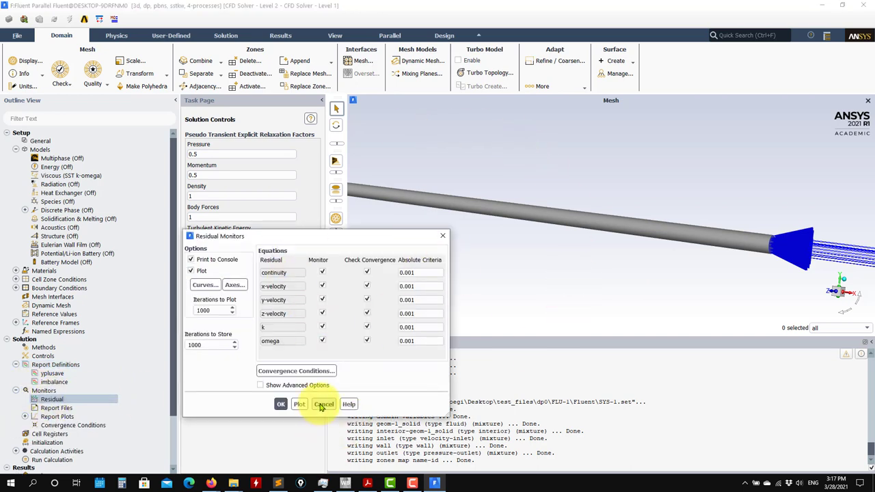
pyautogui.click(324, 404)
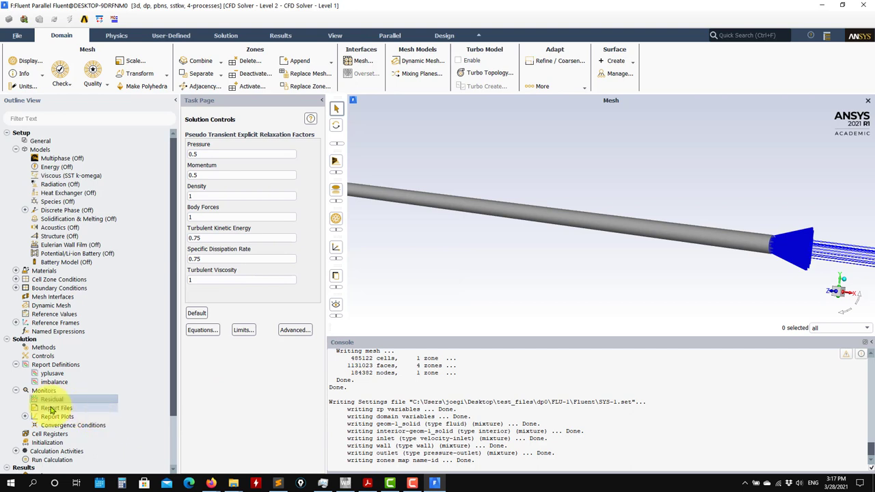
# Try standard initialization computed from the inlet, return to the hybrid method and initialize the solution
pyautogui.click(18, 390)
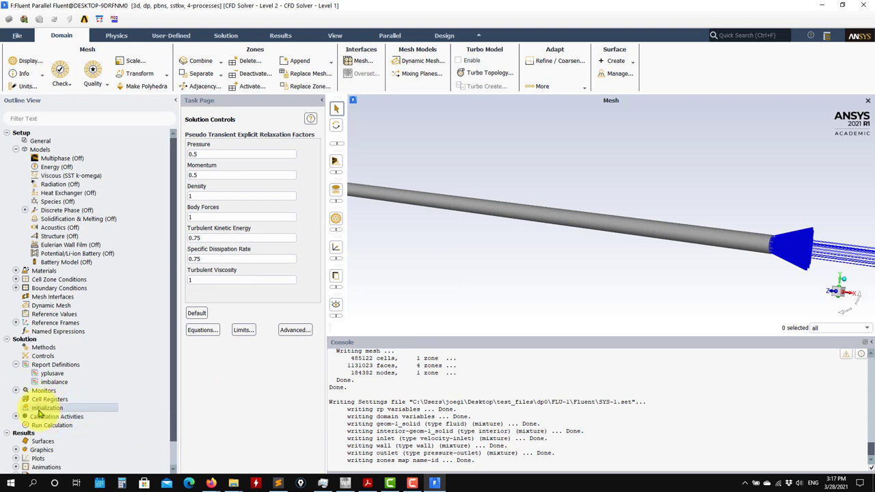
pyautogui.click(41, 409)
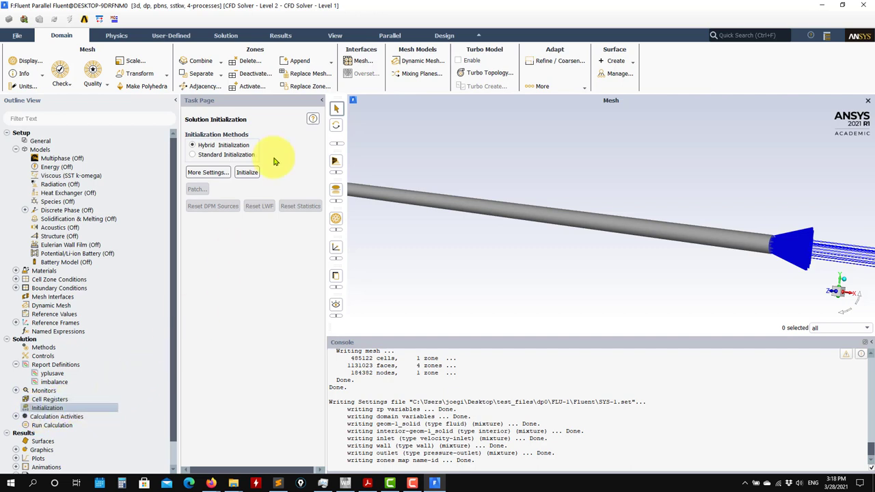
pyautogui.click(192, 154)
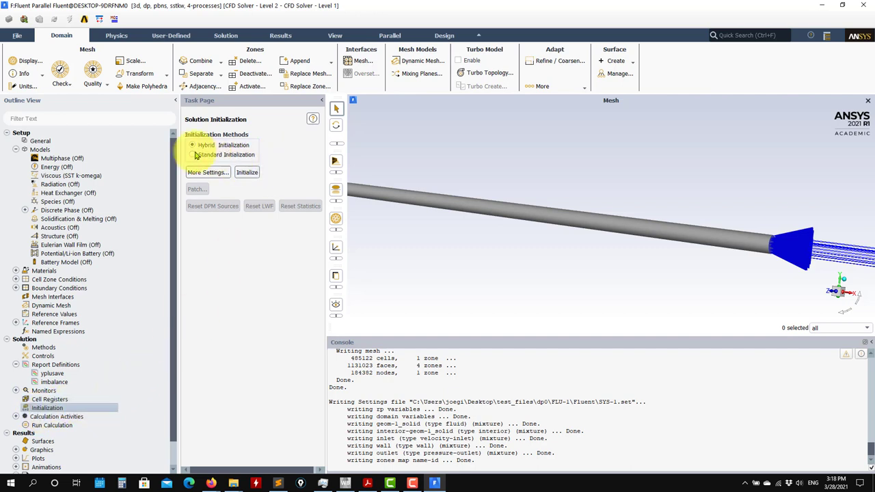
pyautogui.click(204, 176)
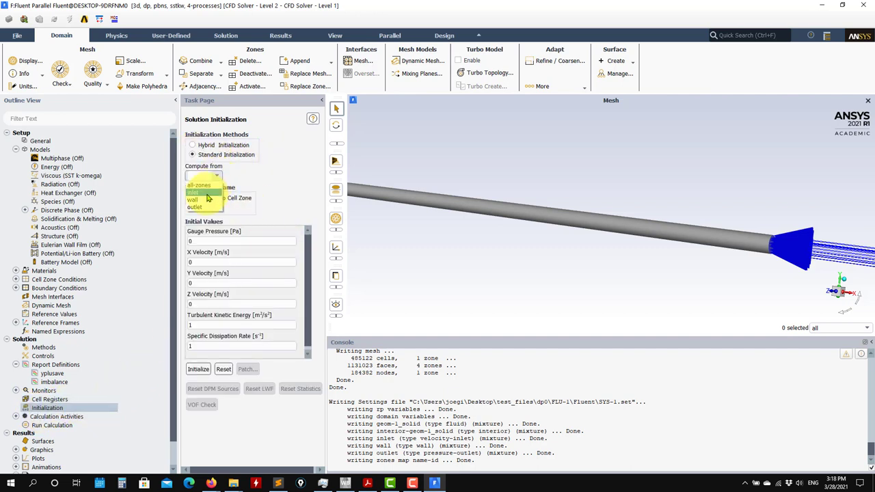
pyautogui.click(205, 193)
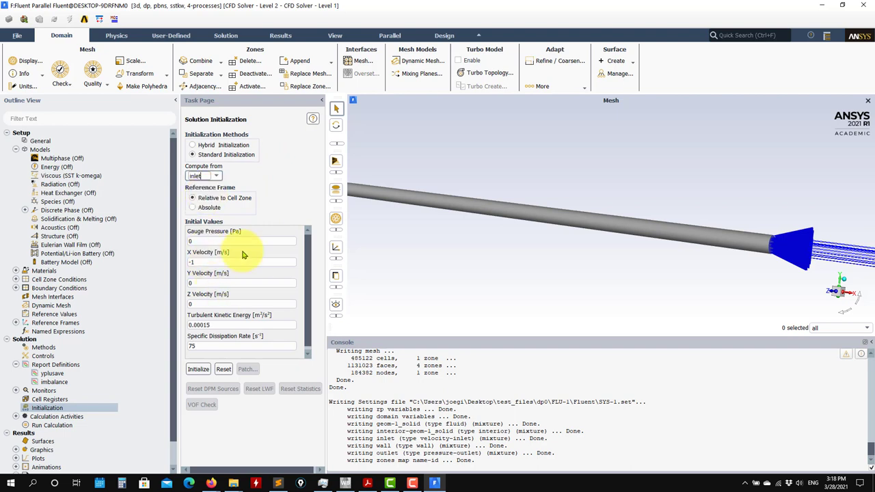
pyautogui.click(222, 148)
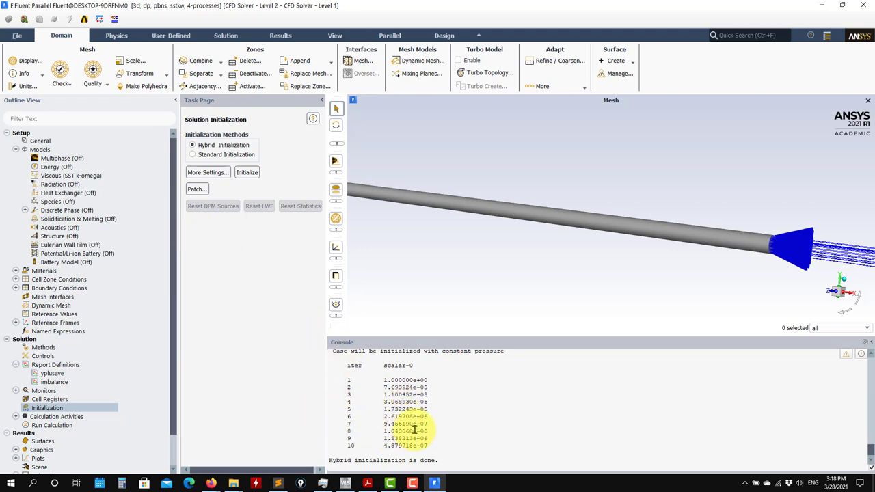
# Set the calculation activities to autosave every 100 iterations
pyautogui.doubleClick(58, 417)
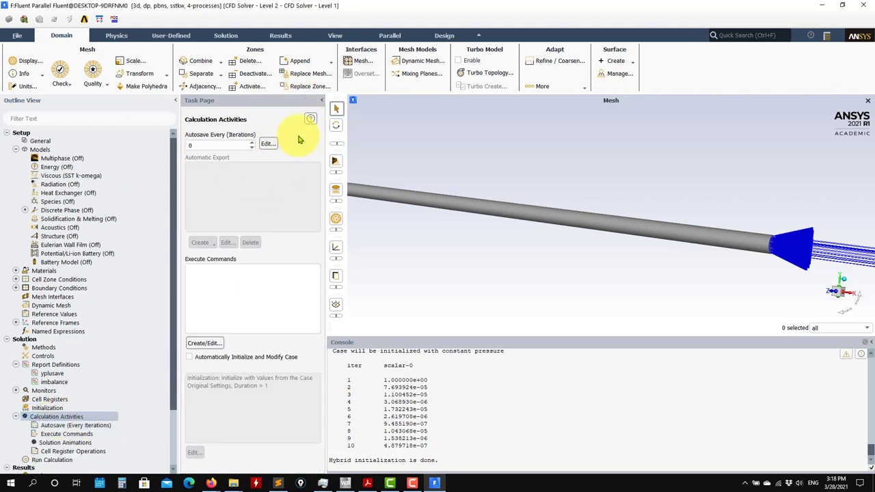
pyautogui.click(209, 144)
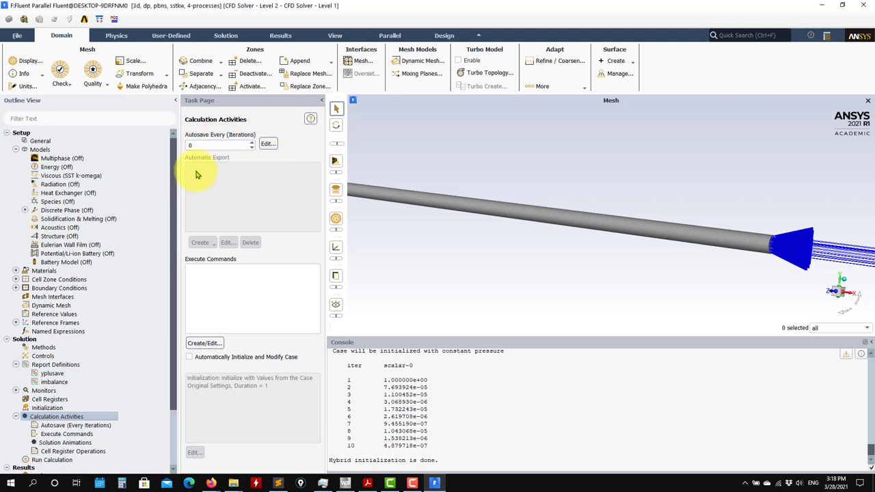
pyautogui.doubleClick(209, 145)
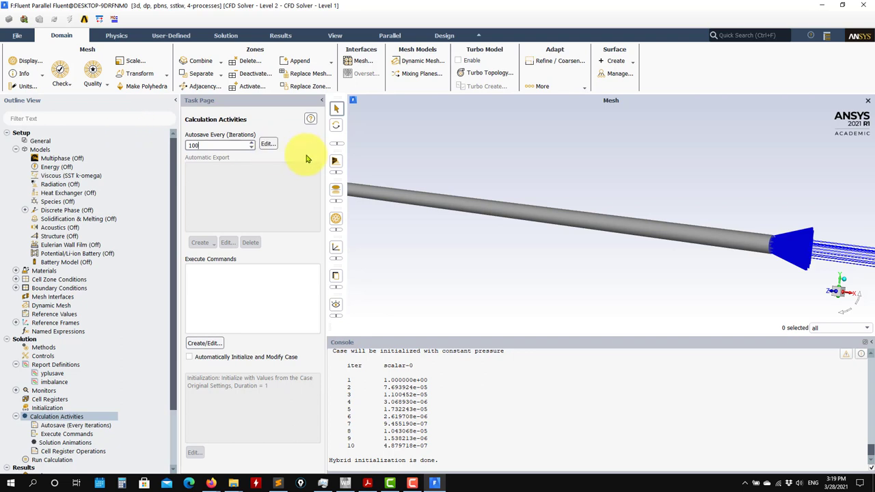
# Configure the autosave file storage to retain only the most recent files, with a maximum of 5 data files
pyautogui.click(268, 143)
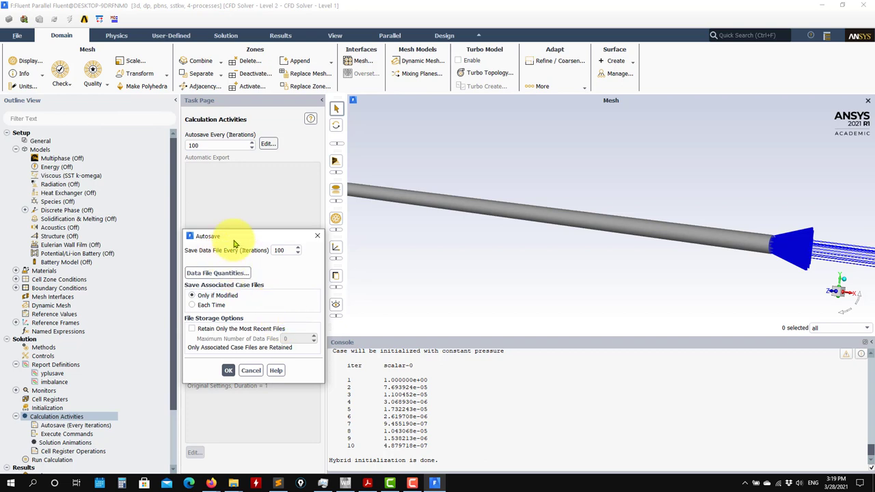
pyautogui.moveTo(248, 236); pyautogui.dragTo(410, 166)
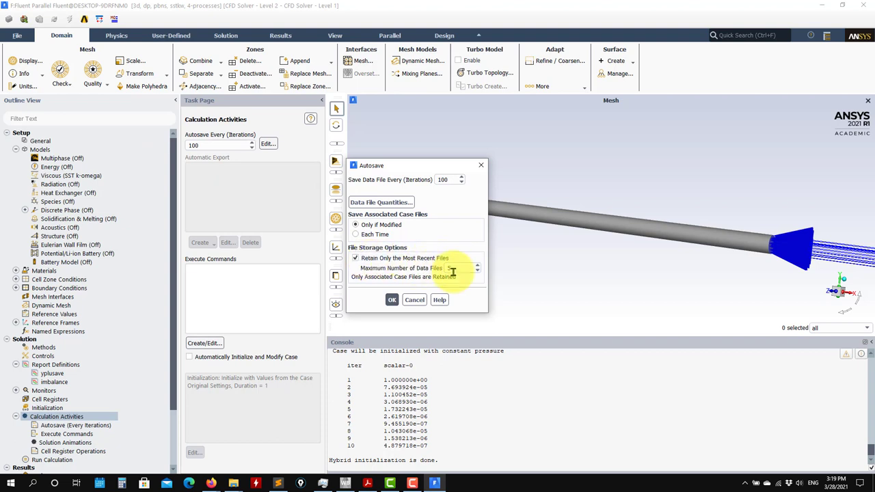
pyautogui.doubleClick(455, 269)
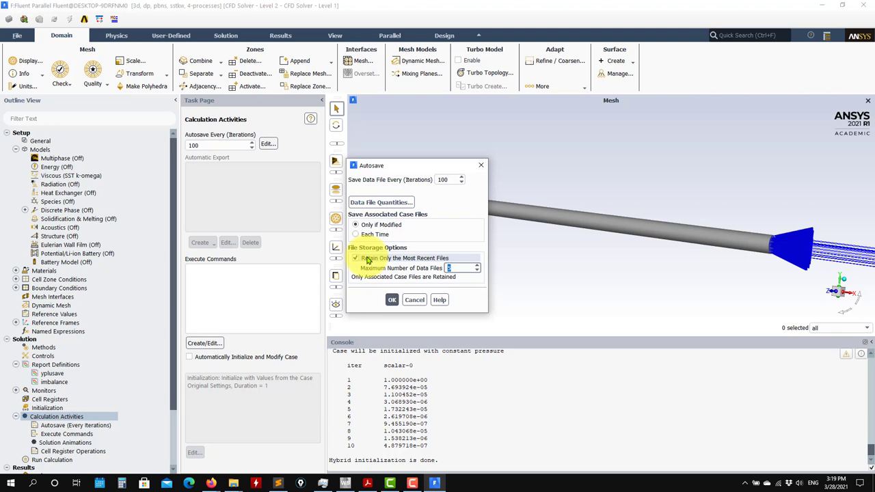
pyautogui.click(210, 145)
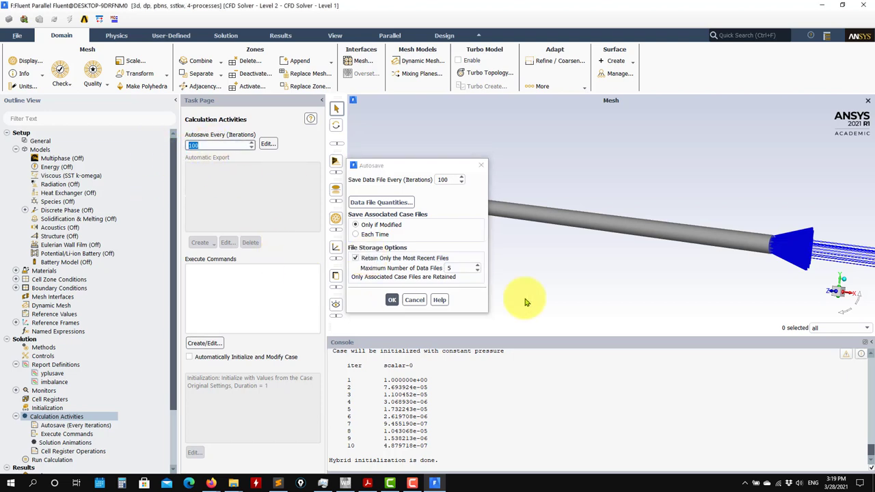
pyautogui.click(460, 267)
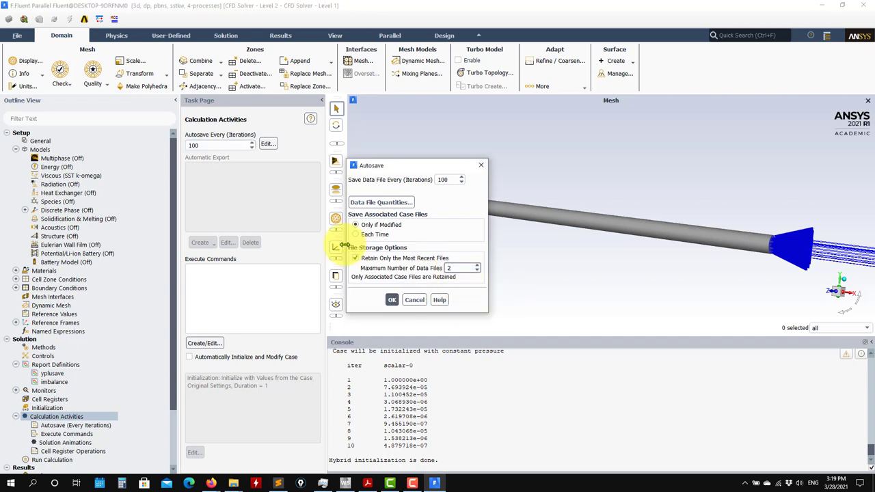
pyautogui.click(455, 267)
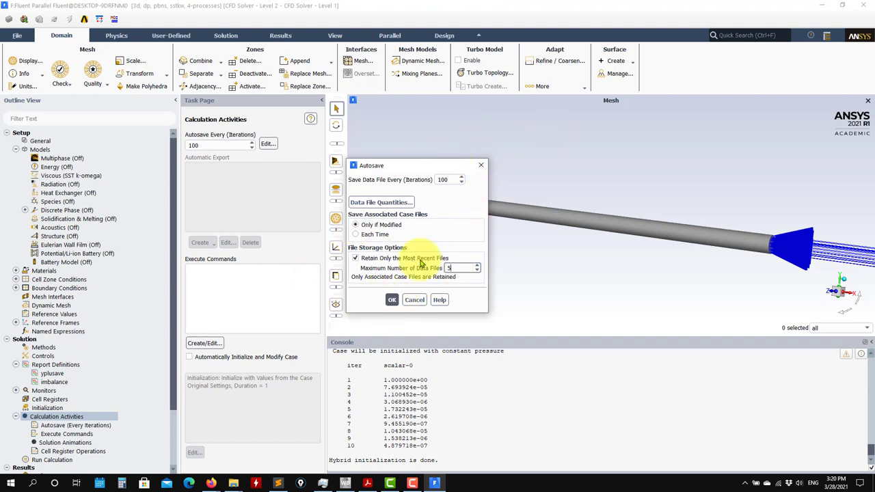
pyautogui.click(392, 301)
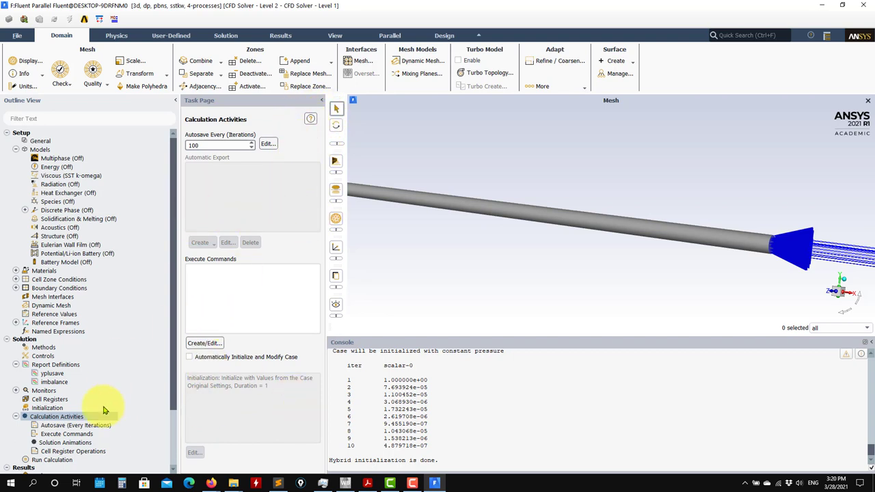
# Bring up the run calculation settings and save the project with its initialized case and data
pyautogui.click(15, 416)
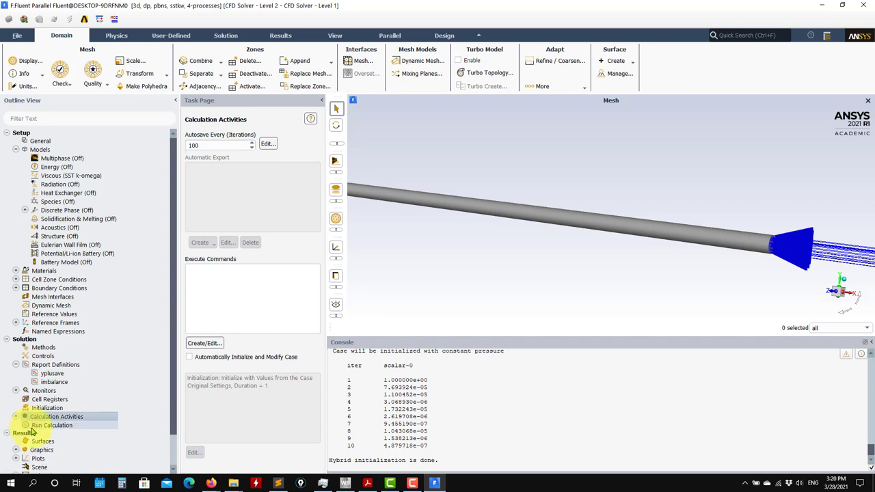
pyautogui.click(33, 425)
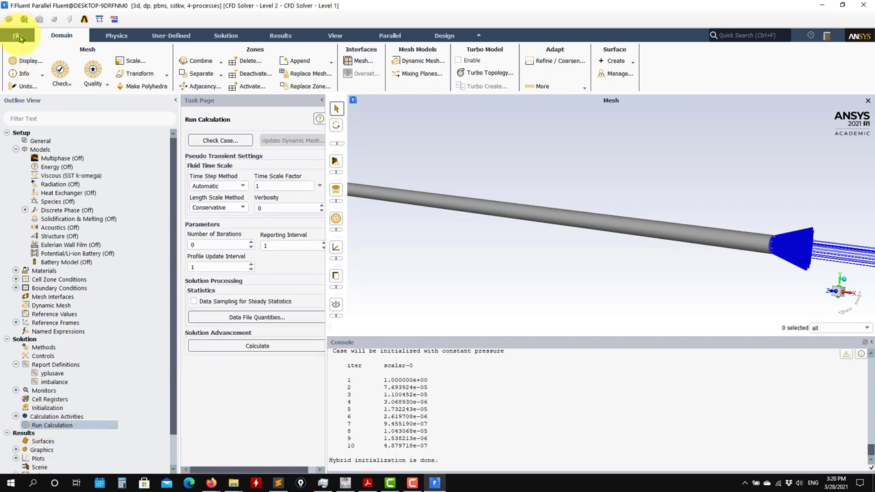
pyautogui.click(19, 38)
pyautogui.click(419, 157)
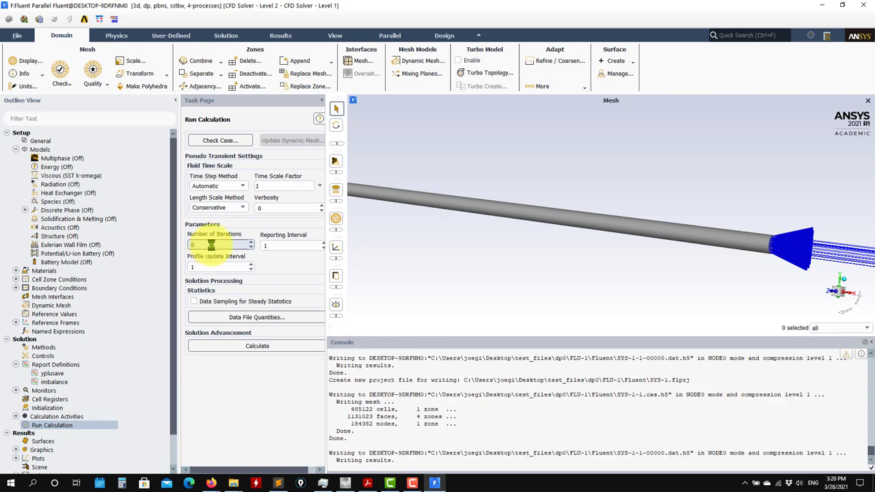
# Switch to File Explorer and check the saved case and data files in dp0 > FLU-1 > Fluent, and minimize the window
pyautogui.moveTo(234, 485)
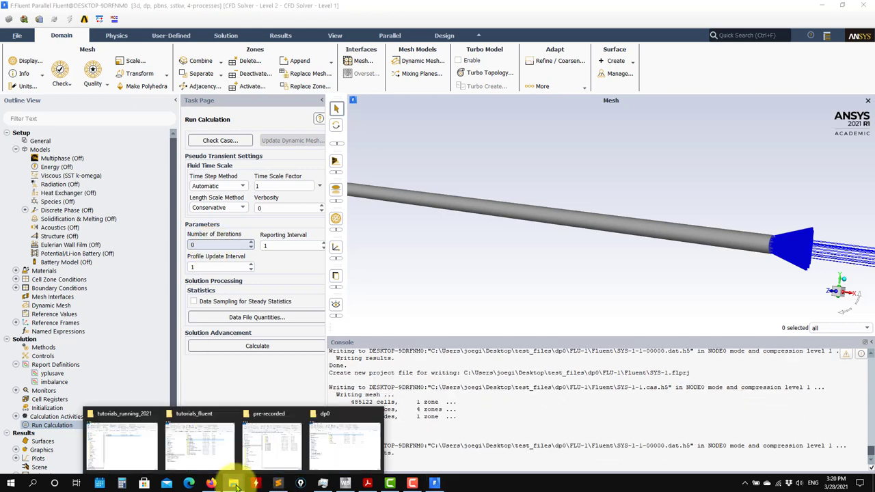
pyautogui.click(335, 436)
pyautogui.doubleClick(280, 180)
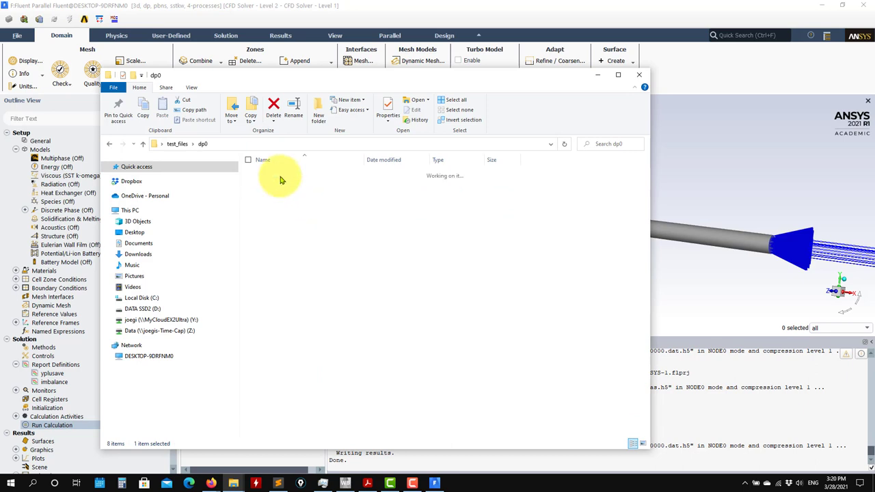
pyautogui.doubleClick(279, 176)
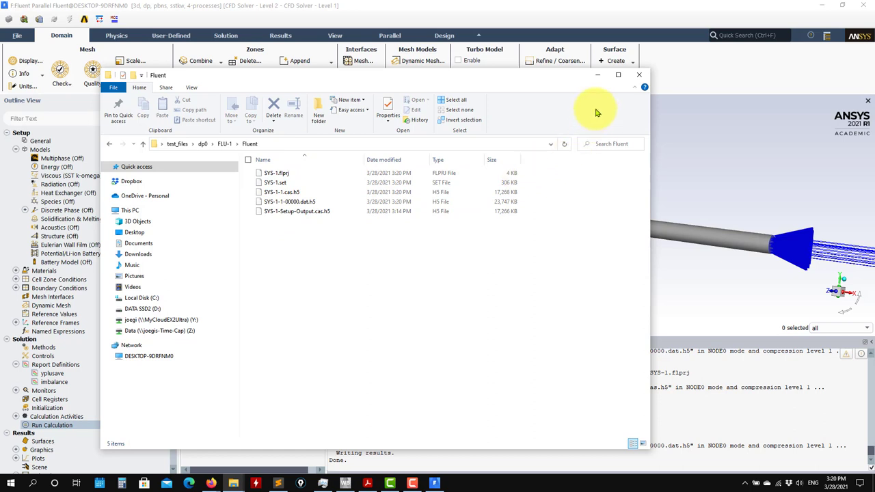
pyautogui.click(597, 74)
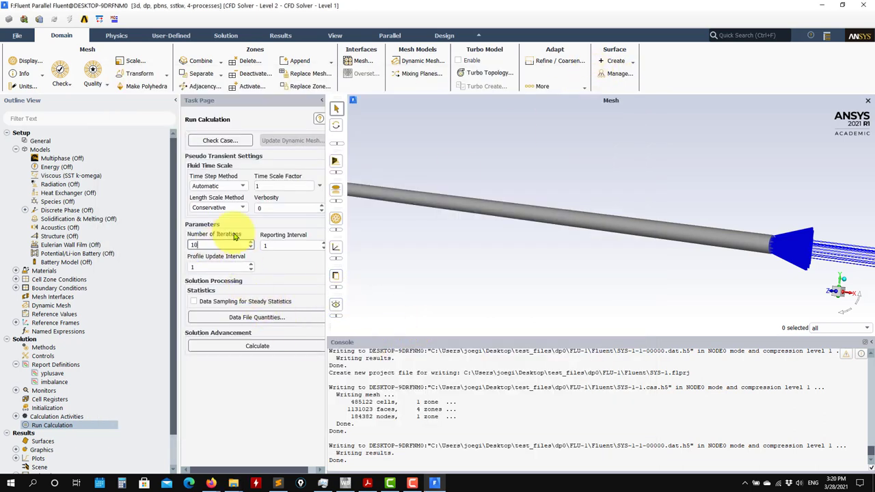
# Set the number of iterations to 1000 and start the calculation
pyautogui.click(252, 347)
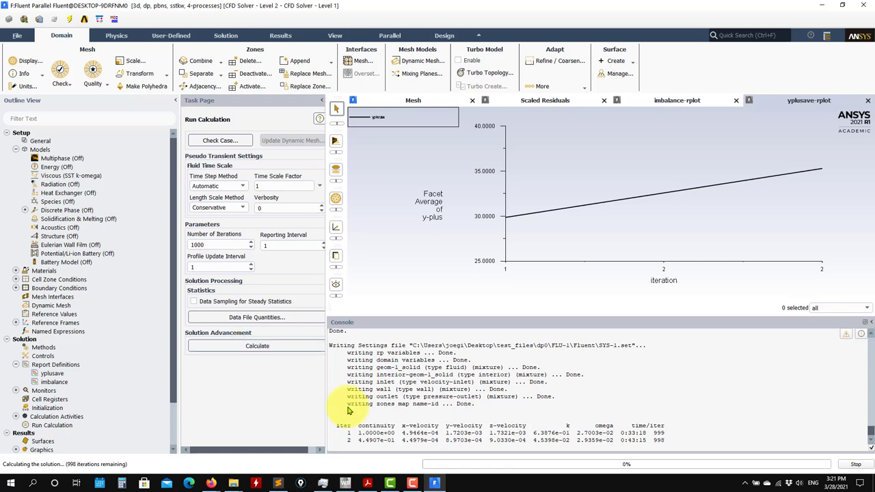
# Switch to Task Manager, check the CPU and memory usage during the run, and minimize it
pyautogui.click(322, 483)
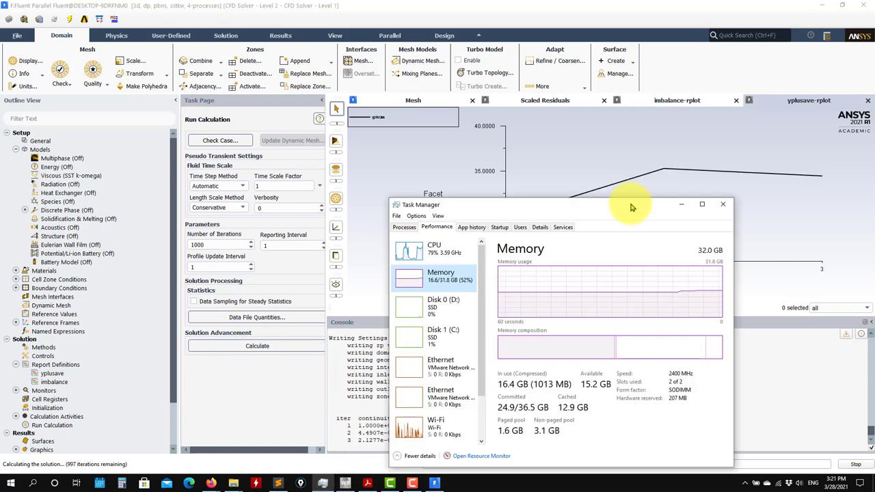
pyautogui.moveTo(626, 207); pyautogui.dragTo(254, 47)
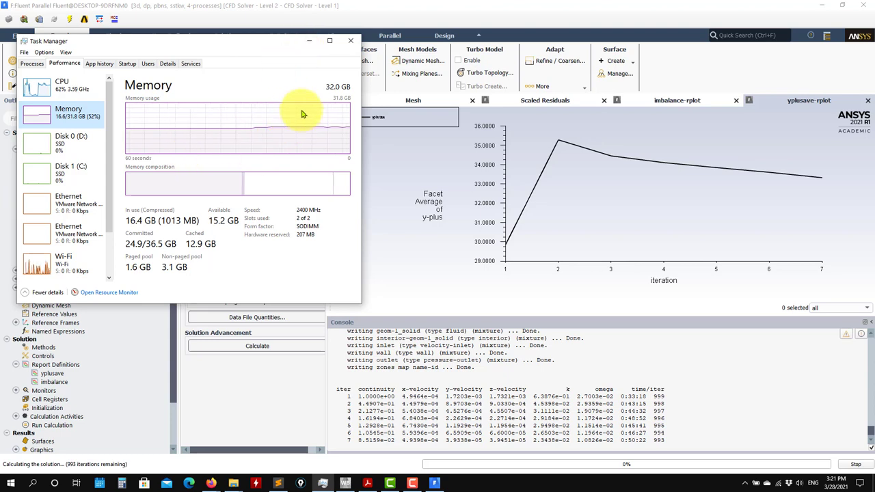
pyautogui.click(71, 83)
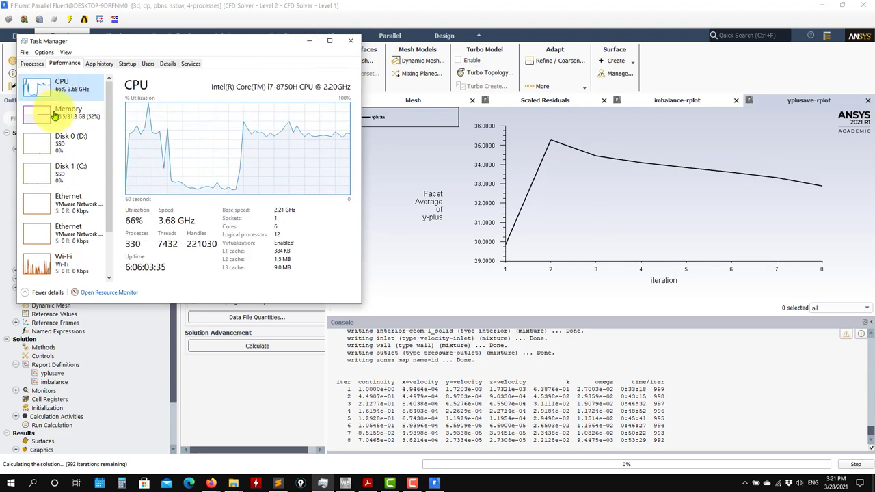
pyautogui.click(55, 112)
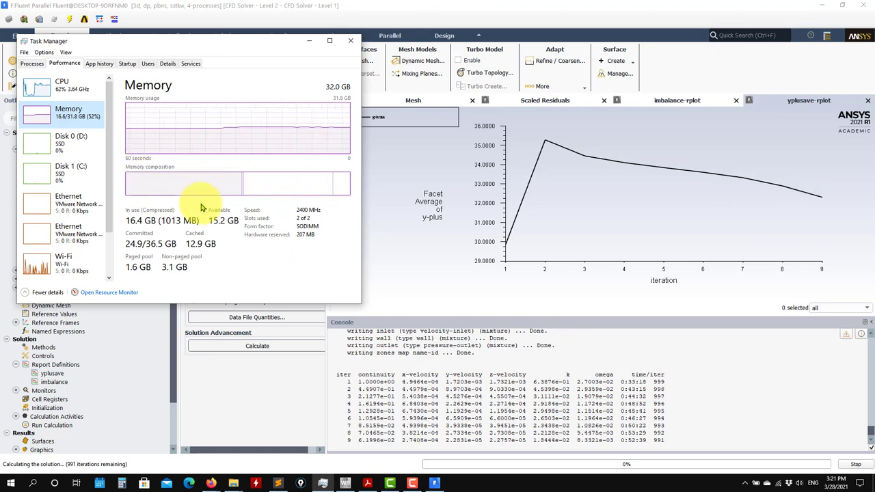
pyautogui.click(308, 44)
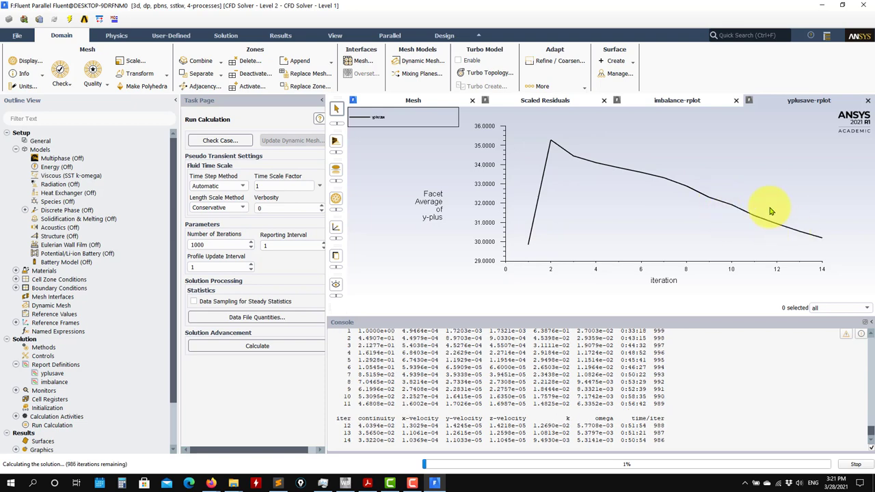
# Monitor the imbalance, scaled residuals and yplusave plots while the calculation runs
pyautogui.click(666, 100)
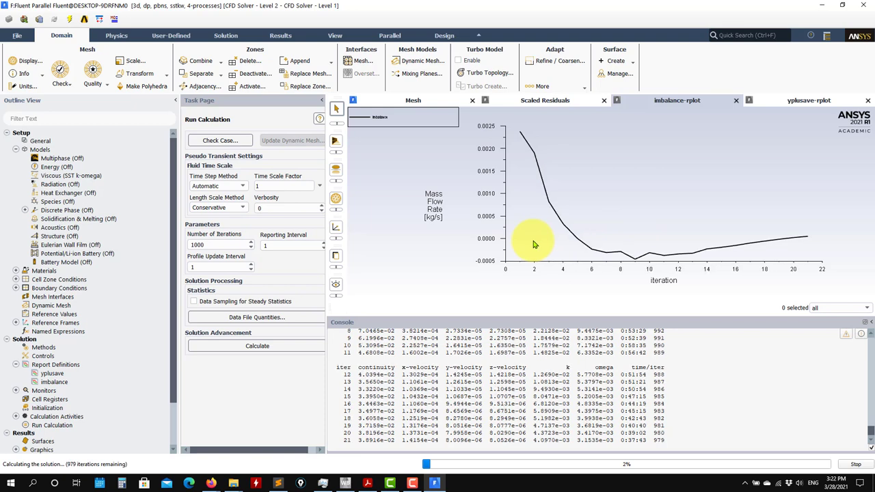
pyautogui.click(550, 101)
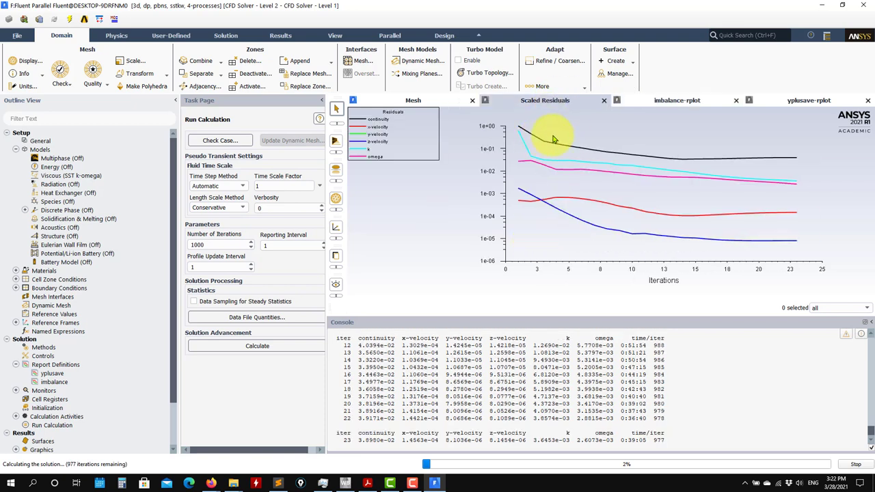
pyautogui.click(802, 103)
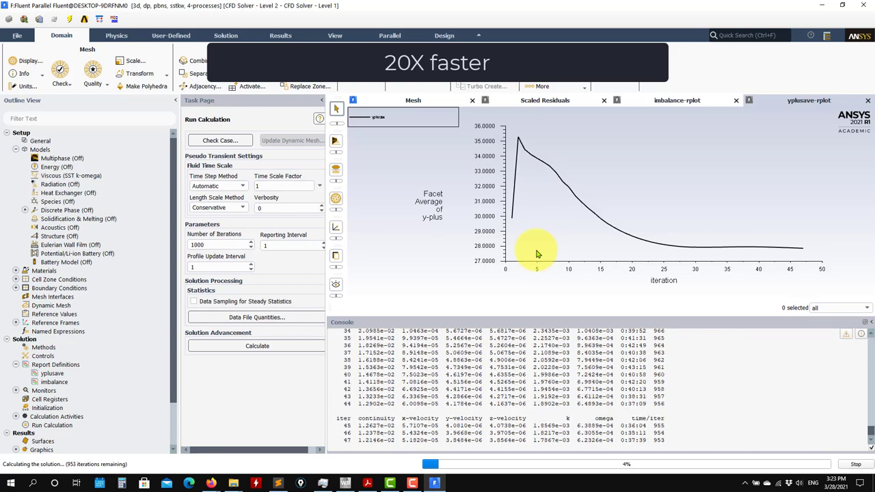
pyautogui.click(545, 100)
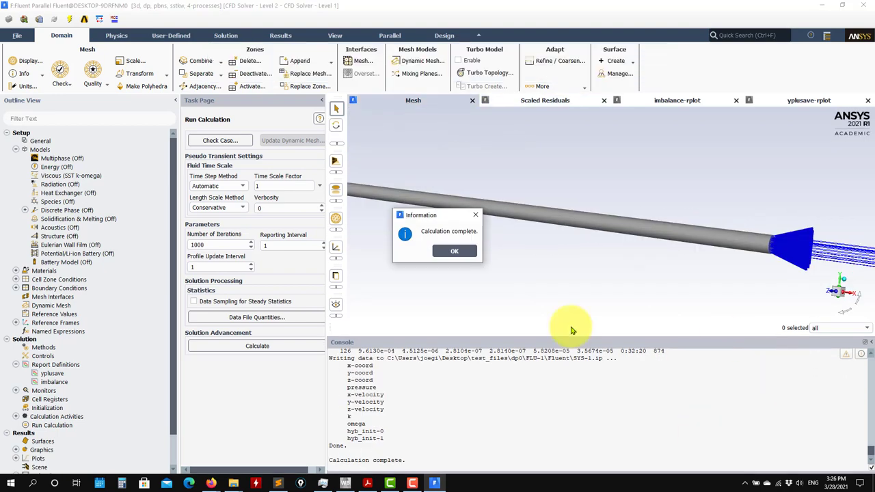
# Dismiss the calculation notice and examine the final scaled residuals and mass imbalance plots for convergence
pyautogui.click(460, 254)
pyautogui.click(559, 101)
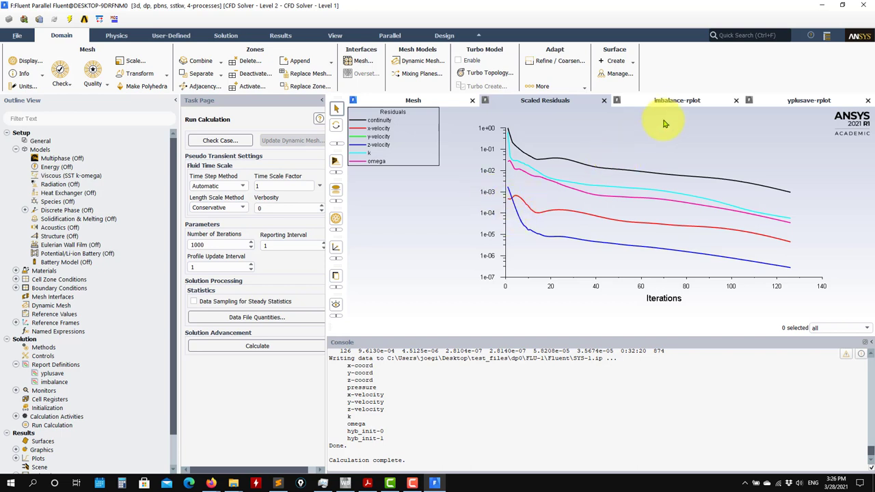
pyautogui.click(694, 104)
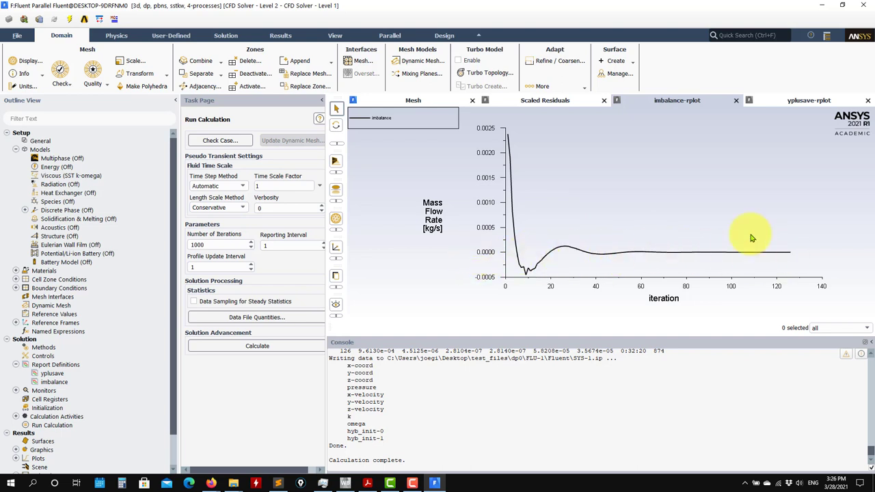
# Check the yplusave plot, then create a contour of turbulence Wall Yplus on the wall surface and inspect both pipe ends
pyautogui.click(806, 100)
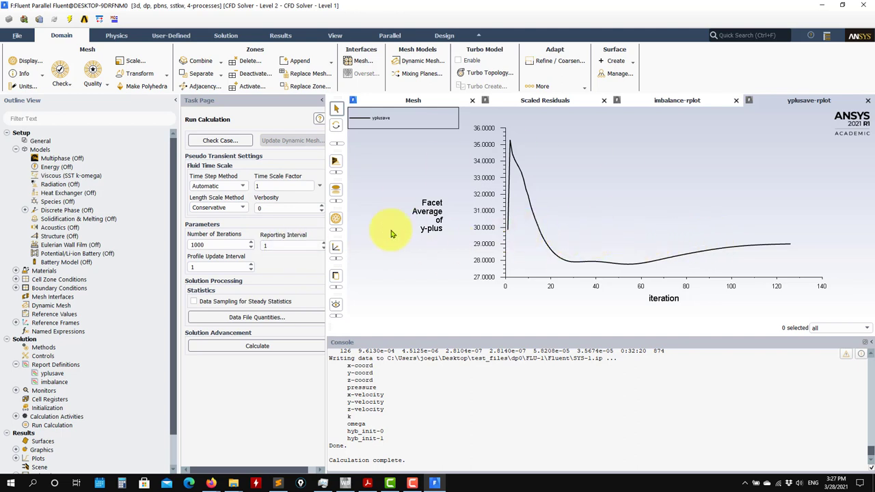
pyautogui.scroll(-2, 132, 230)
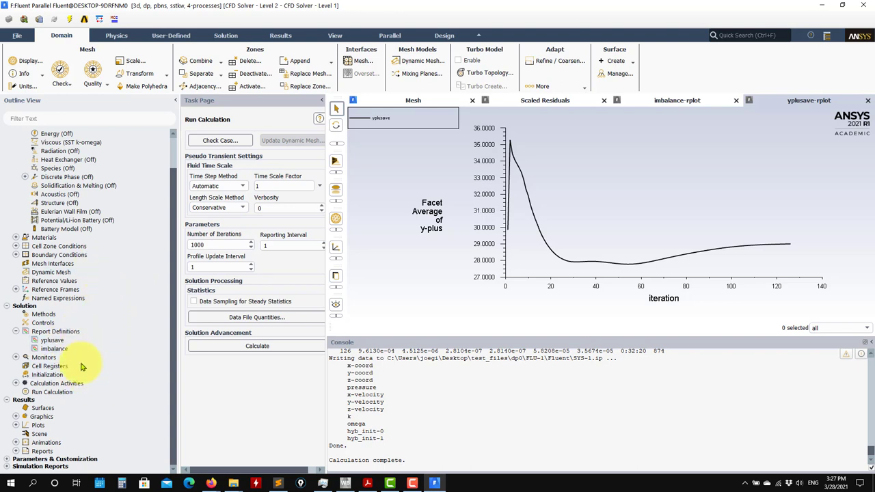
pyautogui.click(16, 417)
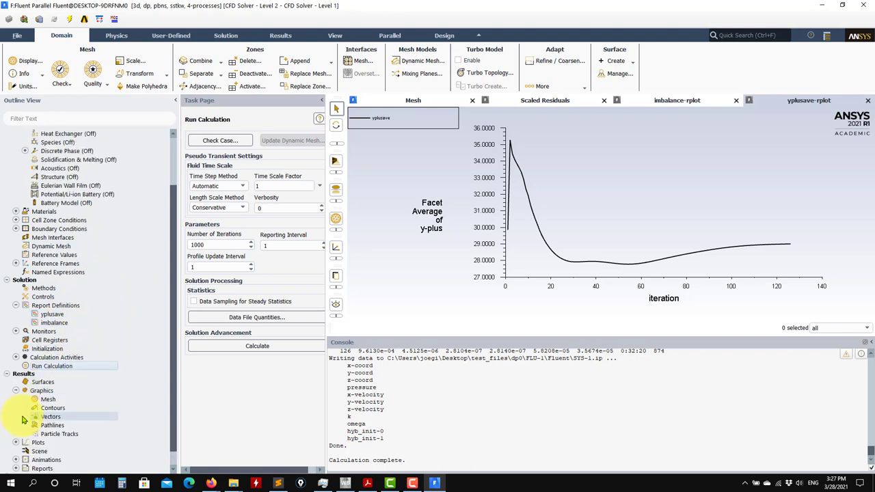
pyautogui.doubleClick(81, 389)
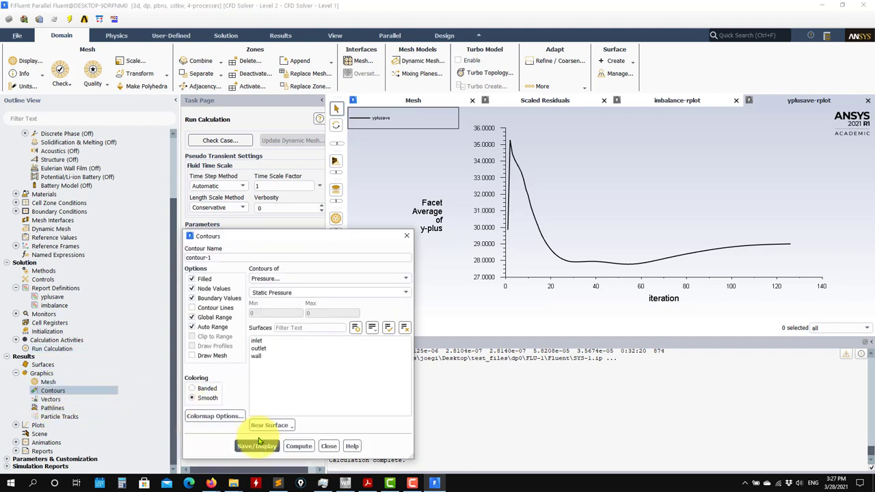
pyautogui.click(406, 279)
pyautogui.click(274, 311)
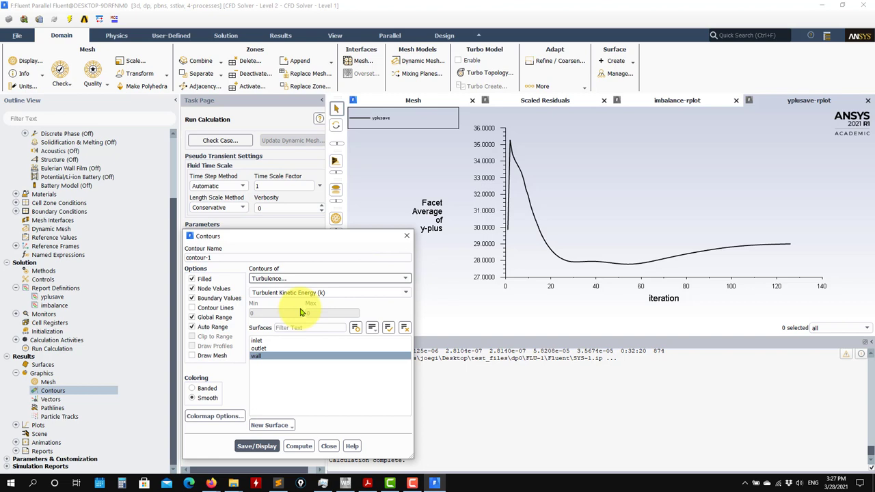
pyautogui.click(403, 292)
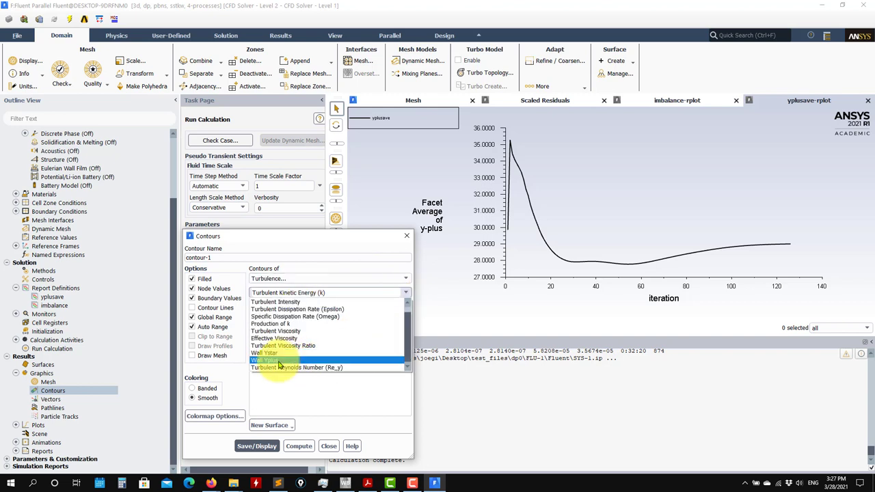
pyautogui.click(268, 360)
pyautogui.click(256, 436)
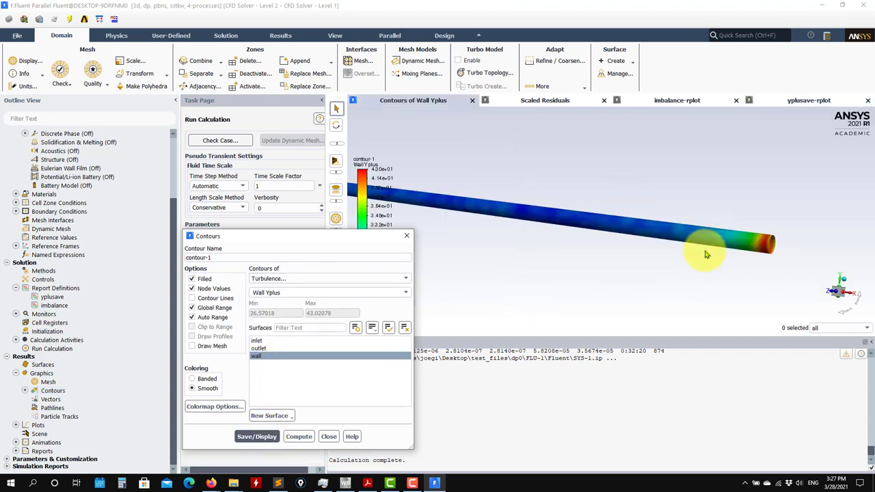
pyautogui.moveTo(699, 250); pyautogui.dragTo(472, 249)
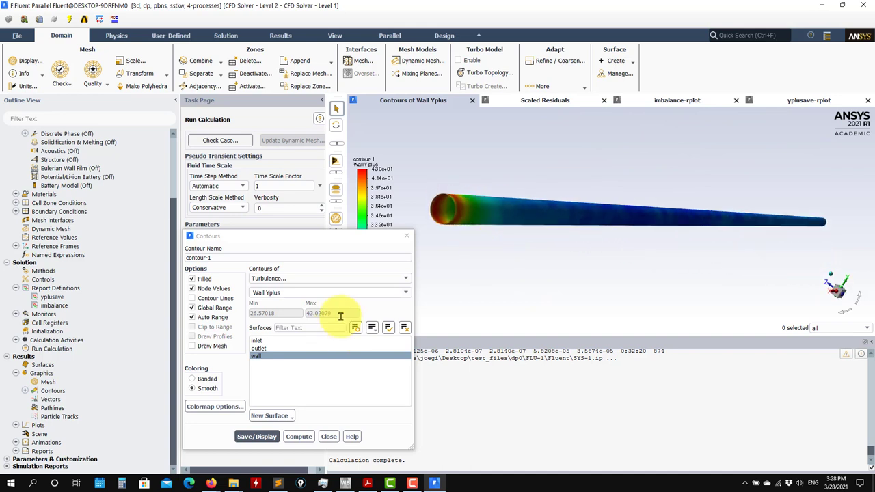
# Change the wall contour to Static Pressure and display it
pyautogui.click(400, 279)
pyautogui.click(332, 288)
pyautogui.click(257, 445)
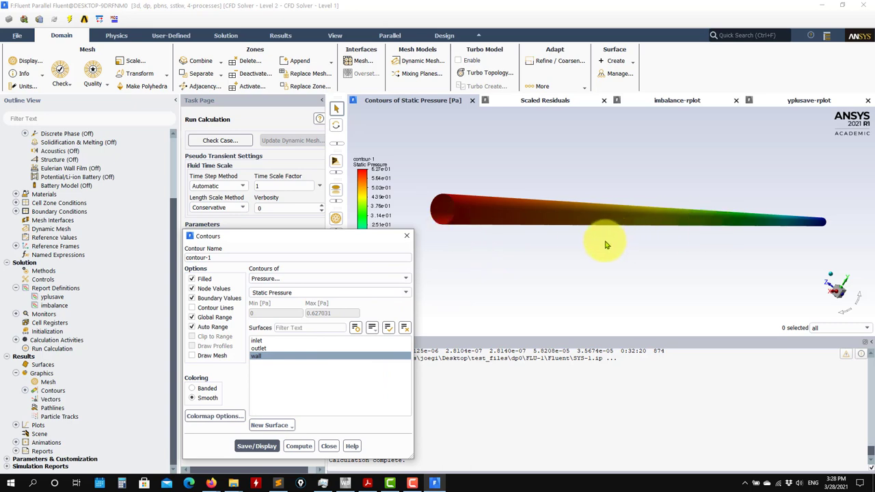
# Change the wall contour to Velocity Magnitude and display it
pyautogui.moveTo(345, 244); pyautogui.dragTo(333, 208)
pyautogui.click(390, 246)
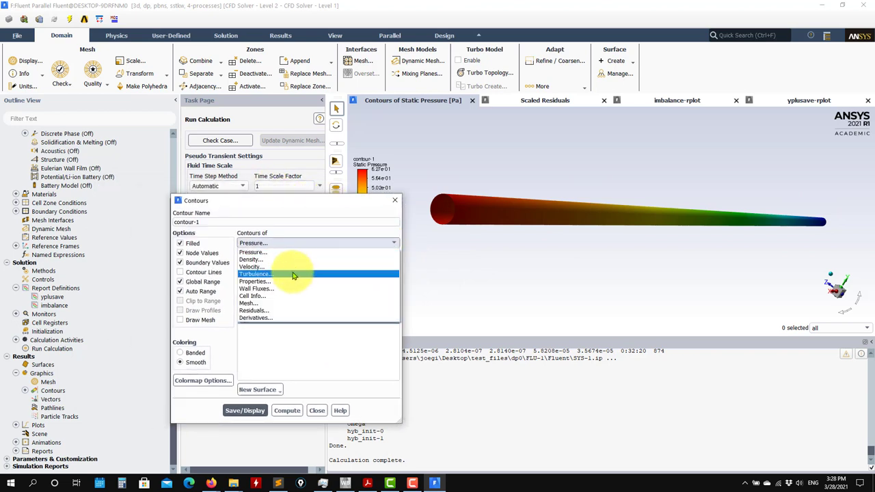
pyautogui.click(270, 267)
pyautogui.click(250, 410)
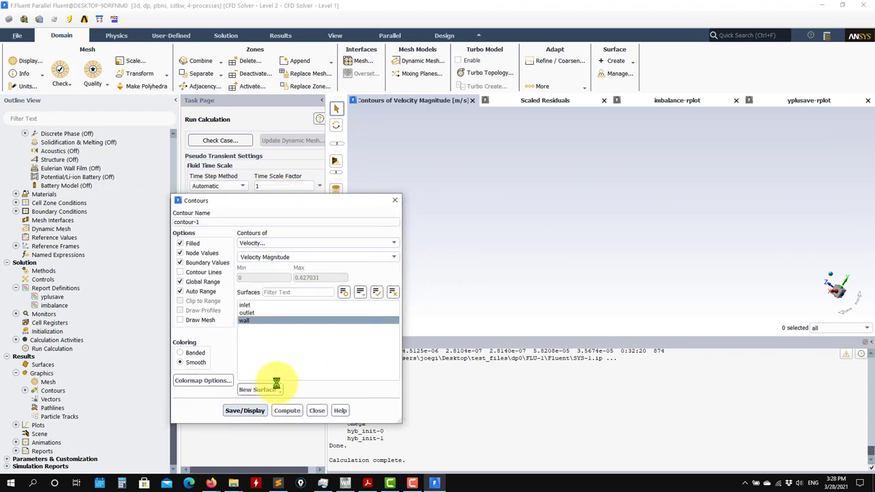
# Disable boundary values for the velocity contour, redisplay it on the wall, and close the contour settings
pyautogui.click(201, 262)
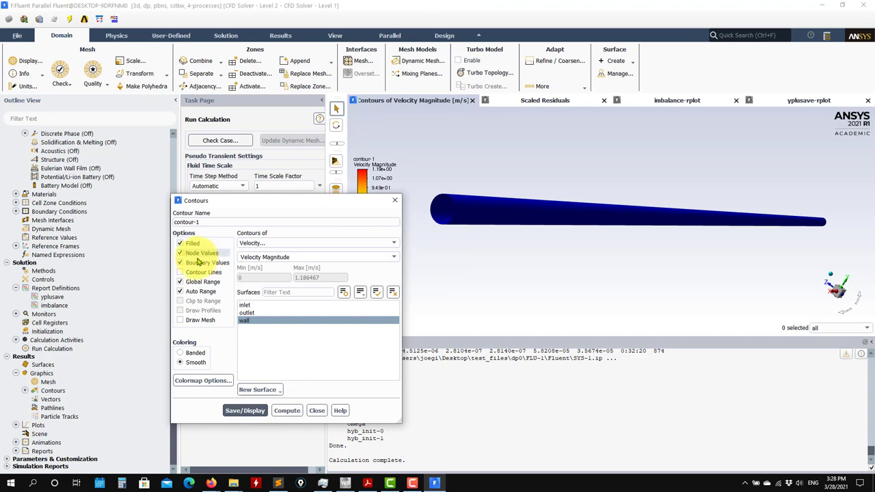
pyautogui.click(250, 410)
pyautogui.scroll(3, 484, 230)
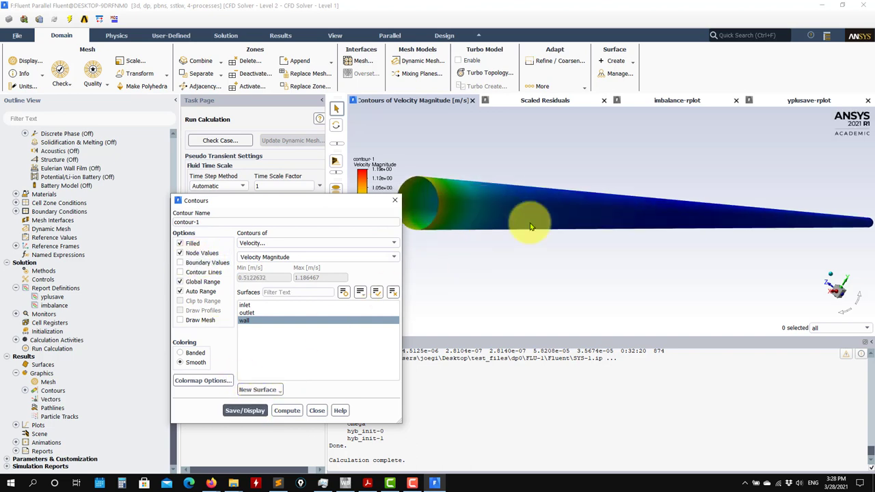
pyautogui.scroll(-5, 557, 230)
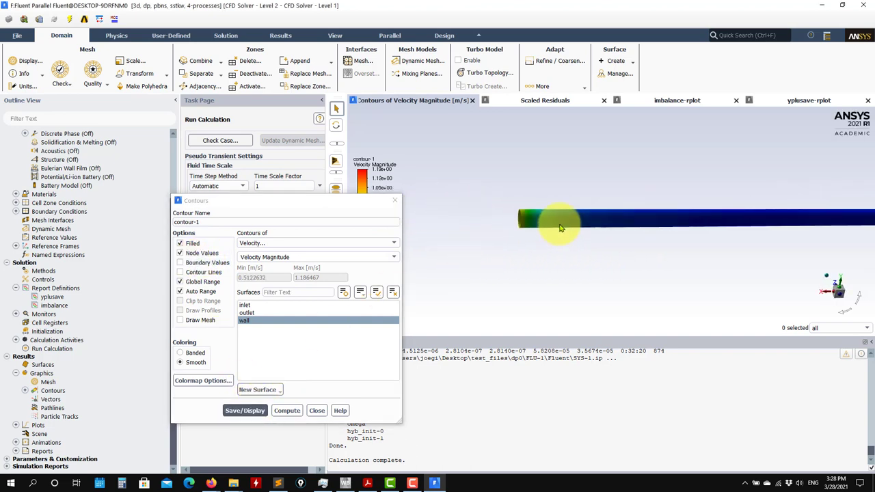
pyautogui.moveTo(586, 242); pyautogui.dragTo(726, 322)
pyautogui.click(380, 321)
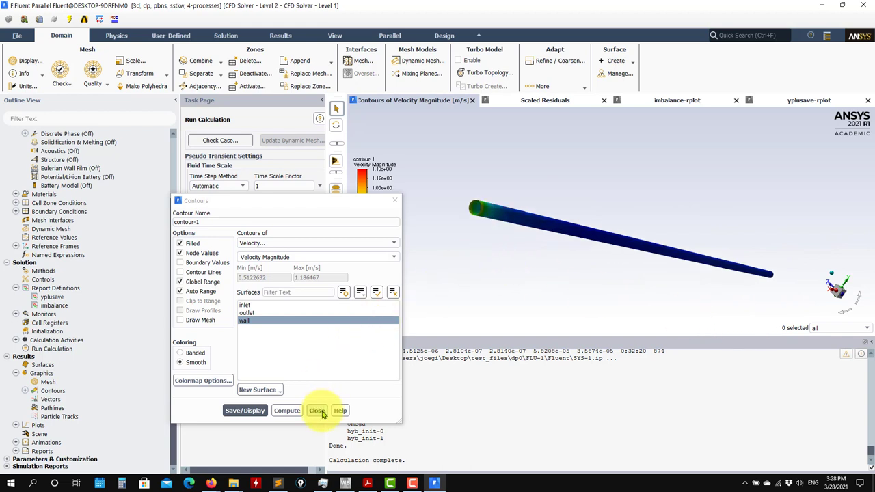
pyautogui.click(318, 411)
pyautogui.scroll(4, 461, 230)
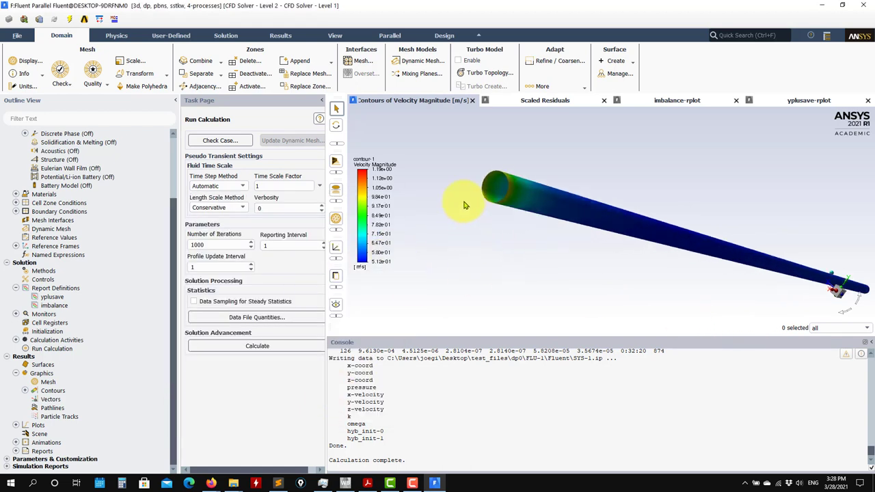
pyautogui.scroll(1, 463, 205)
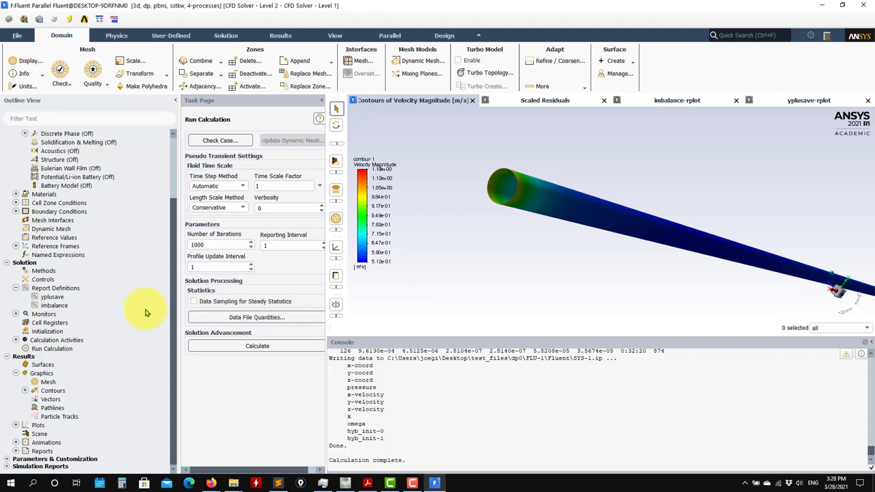
# Create a plane surface with the XY Plane method at Z = 0 m, lengthwise through the pipe
pyautogui.rightClick(40, 367)
pyautogui.moveTo(55, 382)
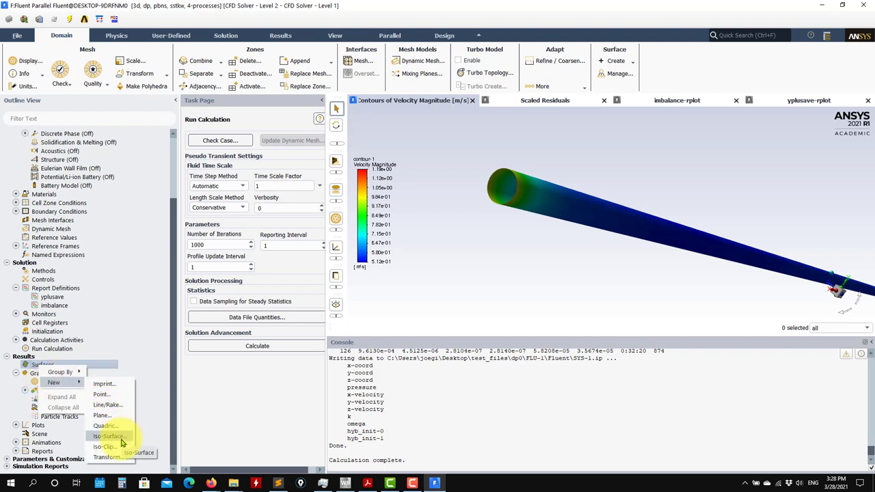
pyautogui.click(102, 415)
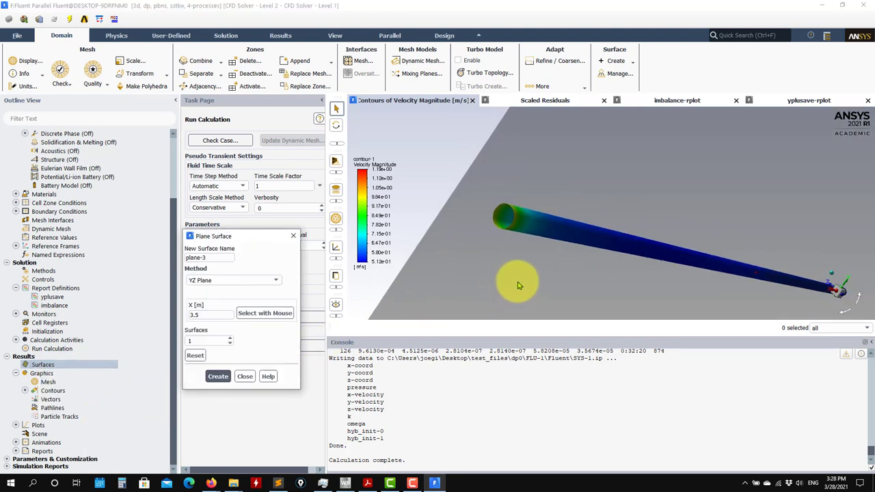
pyautogui.moveTo(228, 238); pyautogui.dragTo(192, 224)
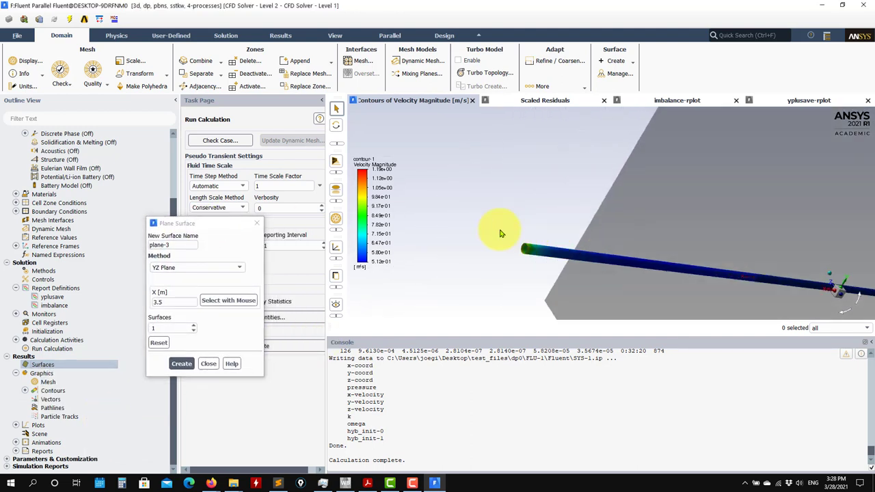
pyautogui.click(233, 268)
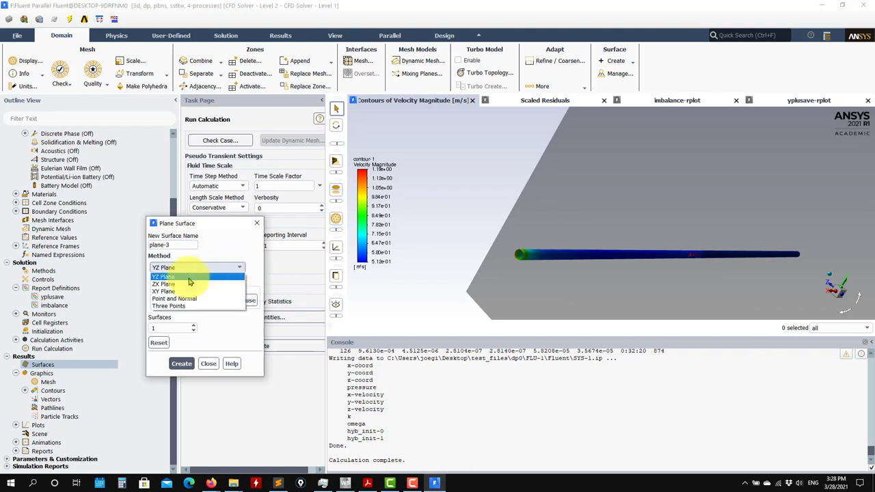
pyautogui.click(190, 283)
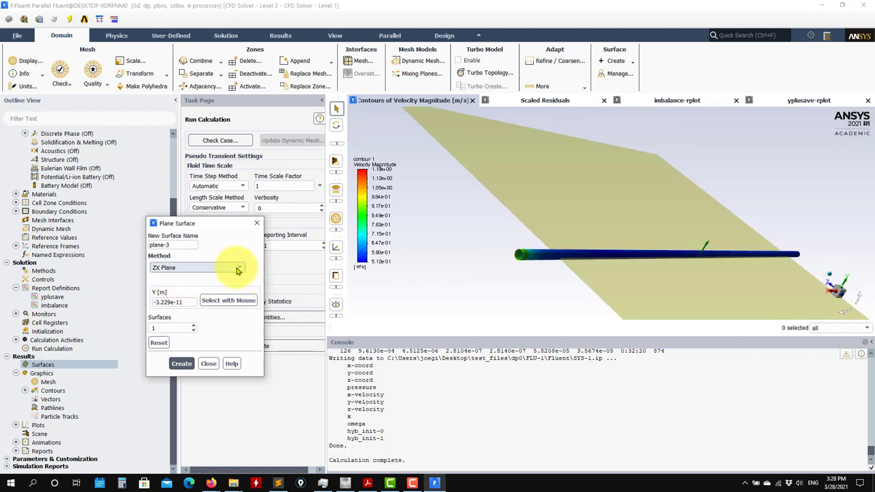
pyautogui.click(237, 268)
pyautogui.click(191, 290)
pyautogui.moveTo(465, 257); pyautogui.dragTo(367, 300)
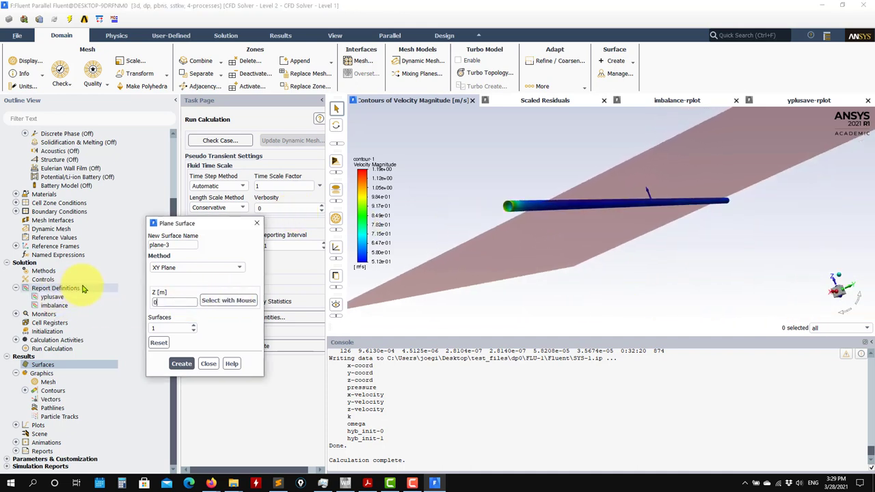
pyautogui.click(181, 363)
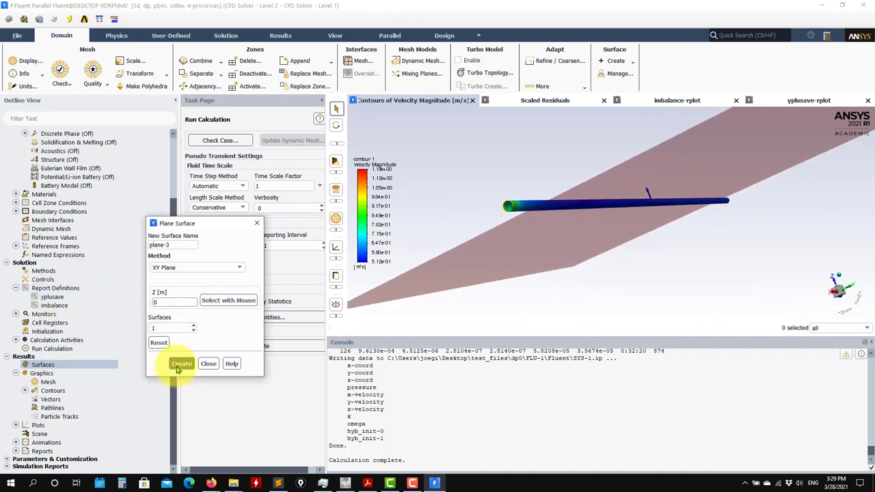
pyautogui.click(182, 363)
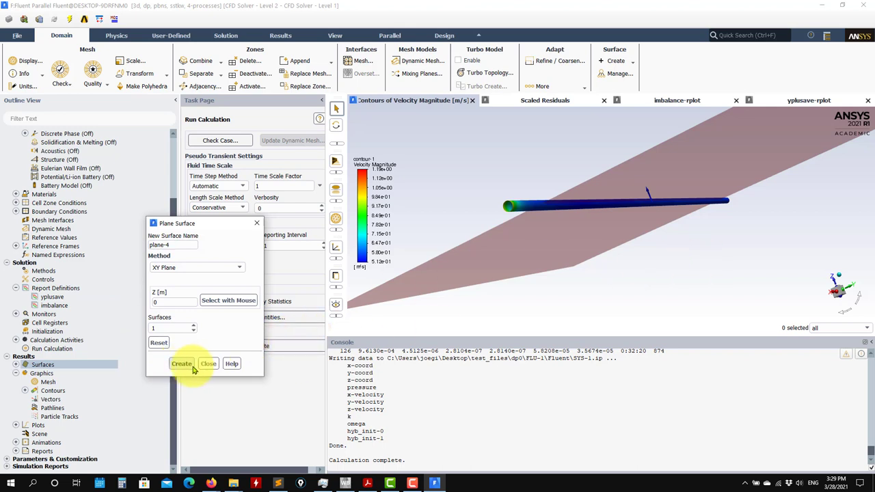
pyautogui.click(209, 365)
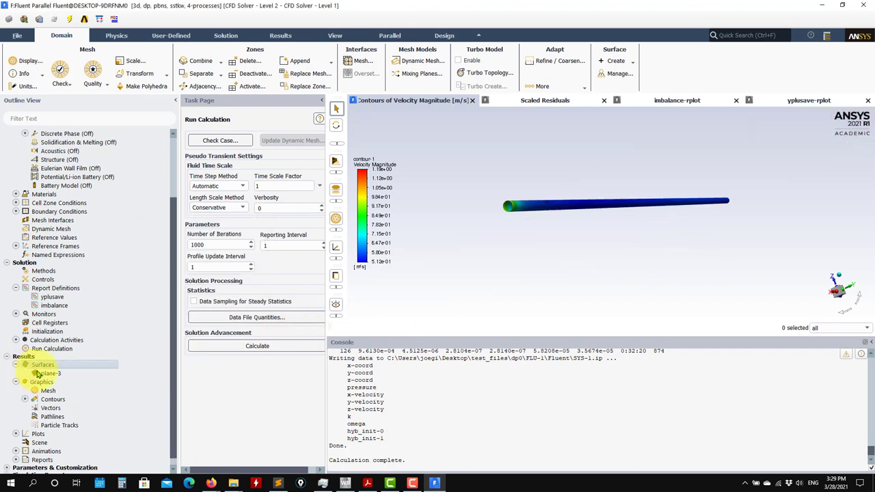
# Edit contour-1 to show velocity magnitude on plane-3 instead of the wall, display it, and close its settings
pyautogui.click(16, 365)
pyautogui.click(24, 401)
pyautogui.doubleClick(58, 407)
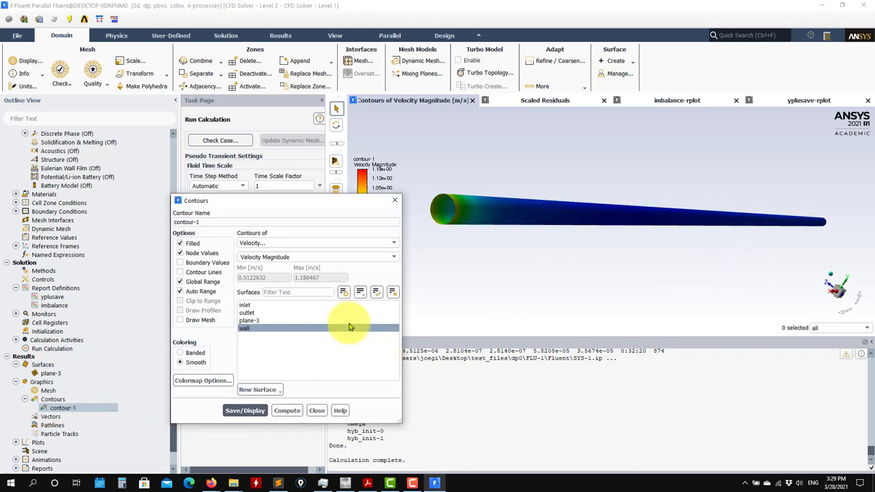
pyautogui.click(261, 321)
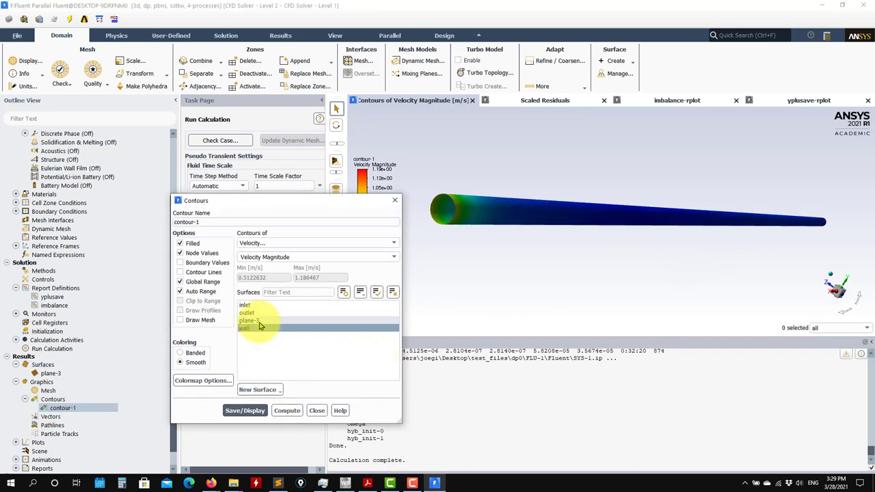
pyautogui.click(245, 411)
pyautogui.moveTo(693, 255); pyautogui.dragTo(551, 287)
pyautogui.click(316, 409)
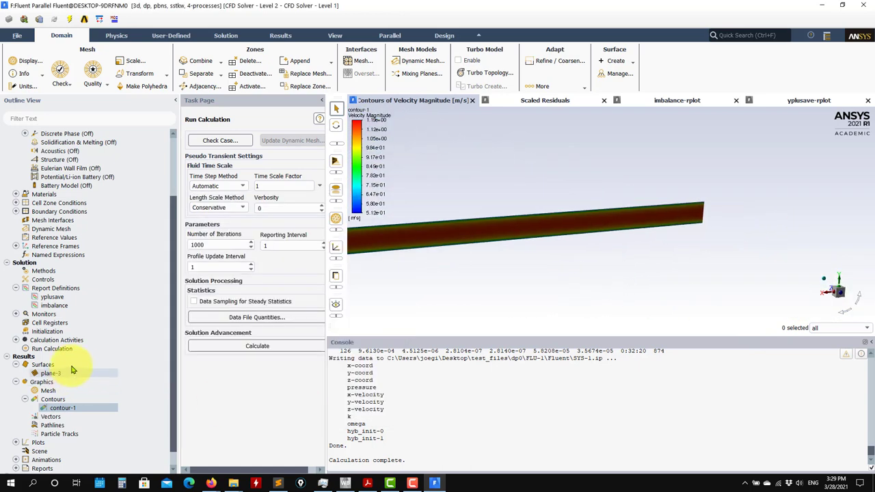
# Create a line surface from (6.9, -0.1, 0) to (6.9, 0.1, 0) m, across the pipe near one end
pyautogui.rightClick(35, 365)
pyautogui.moveTo(58, 380)
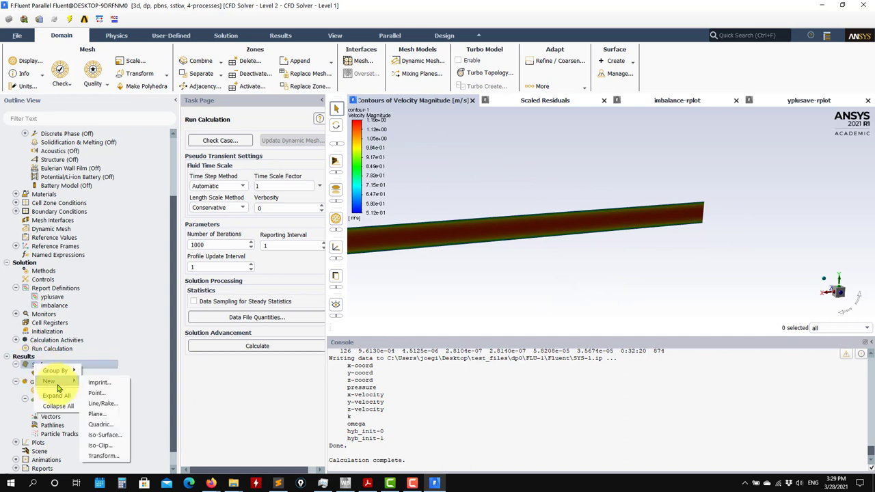
pyautogui.click(92, 389)
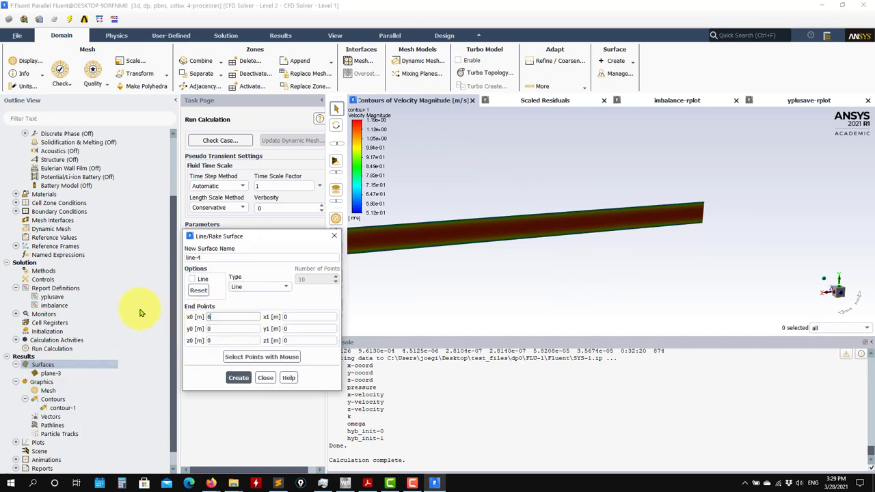
pyautogui.click(298, 316)
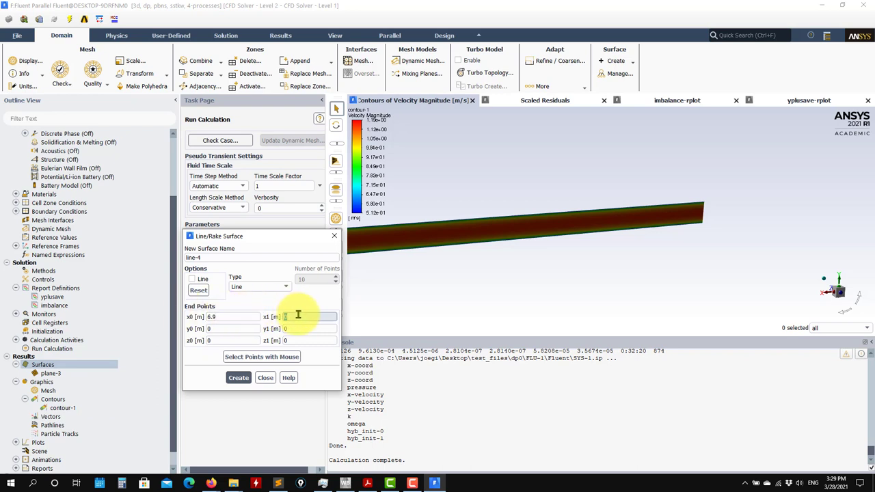
pyautogui.write('6.9')
pyautogui.click(214, 329)
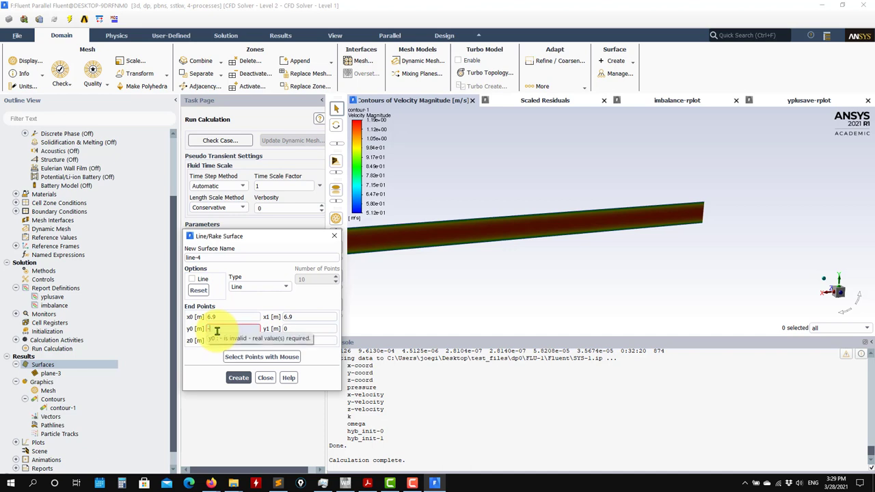
pyautogui.write('-0.1')
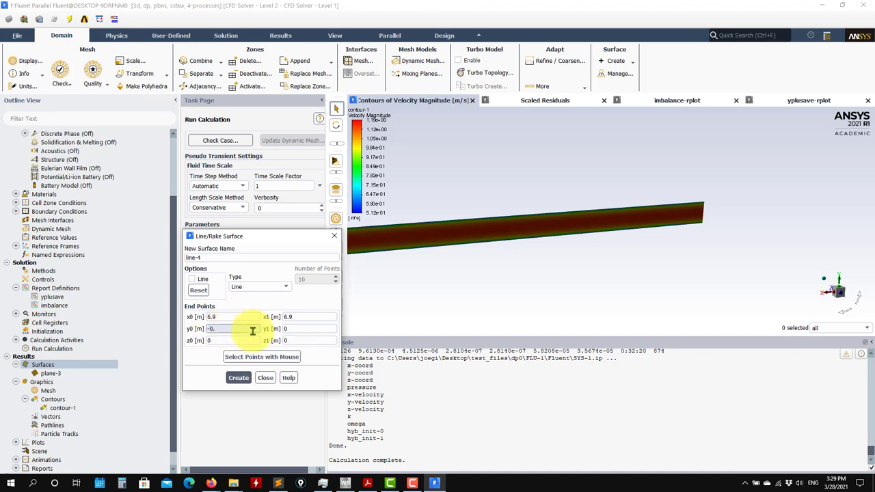
pyautogui.click(299, 328)
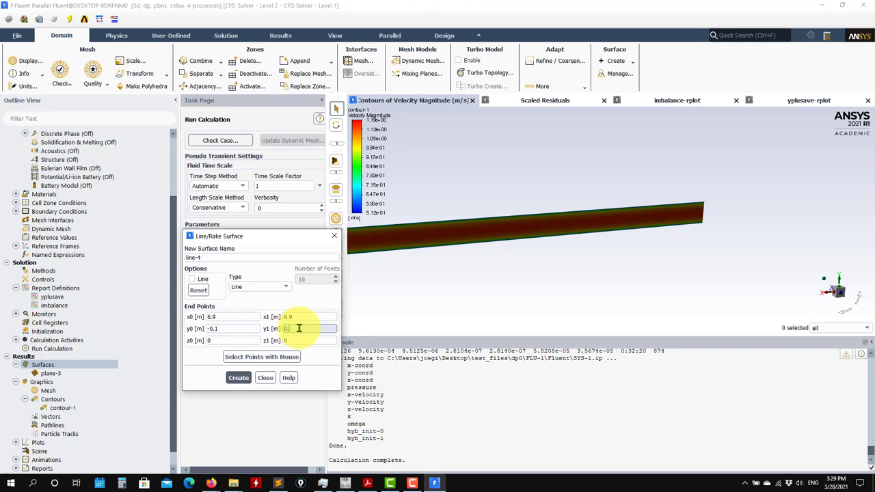
pyautogui.click(236, 378)
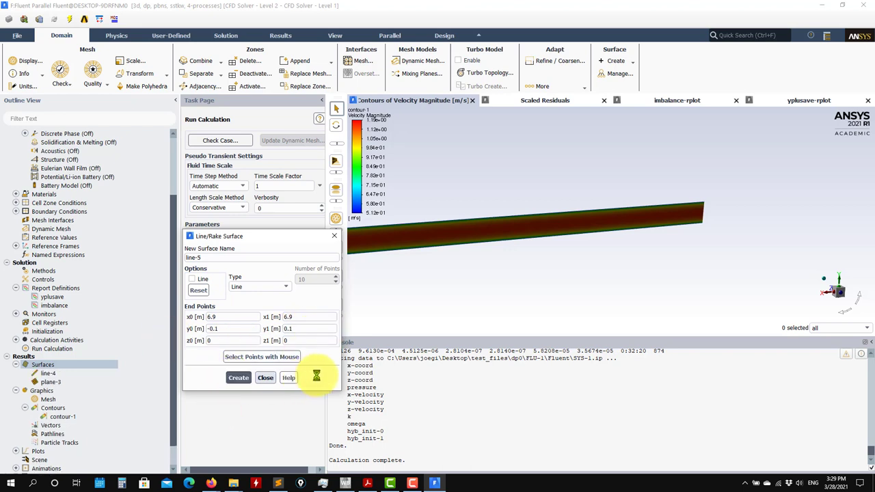
pyautogui.click(265, 377)
# Add line-4 to the surfaces of contour-1 alongside plane-3, compute the range, display it, and inspect where the line crosses the pipe
pyautogui.doubleClick(62, 416)
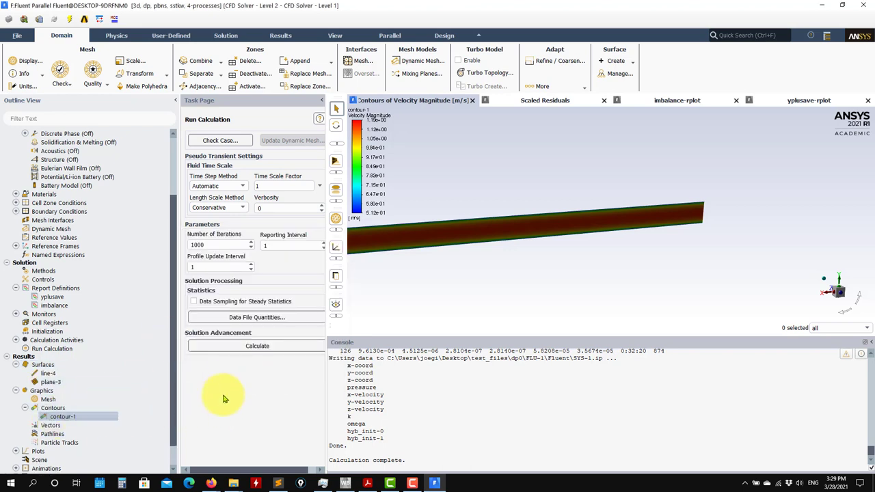
pyautogui.click(263, 312)
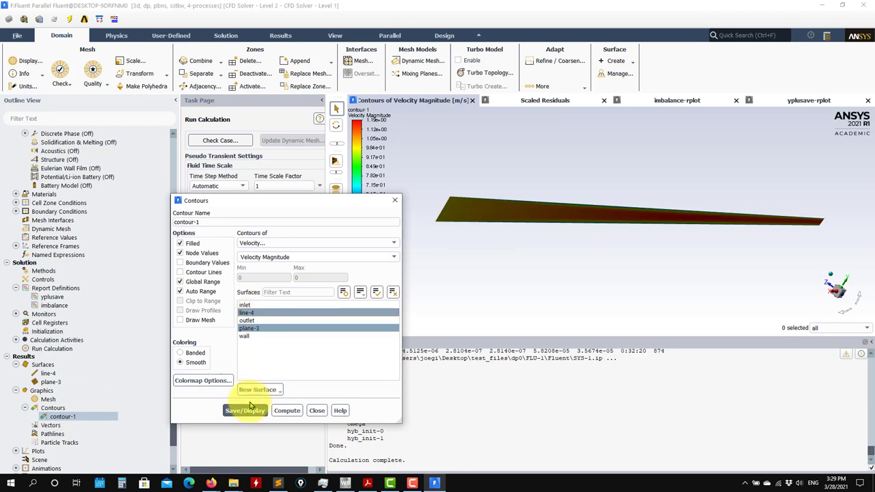
pyautogui.click(287, 413)
pyautogui.click(235, 410)
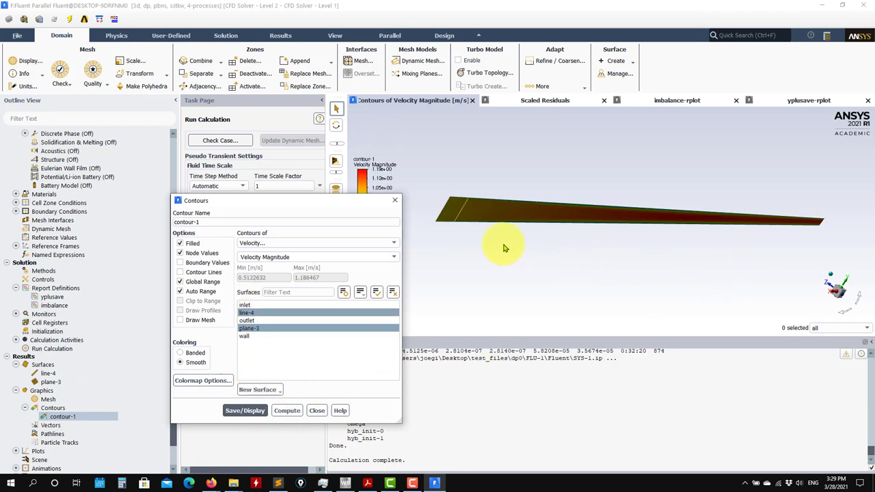
pyautogui.click(597, 270)
pyautogui.scroll(10, 582, 253)
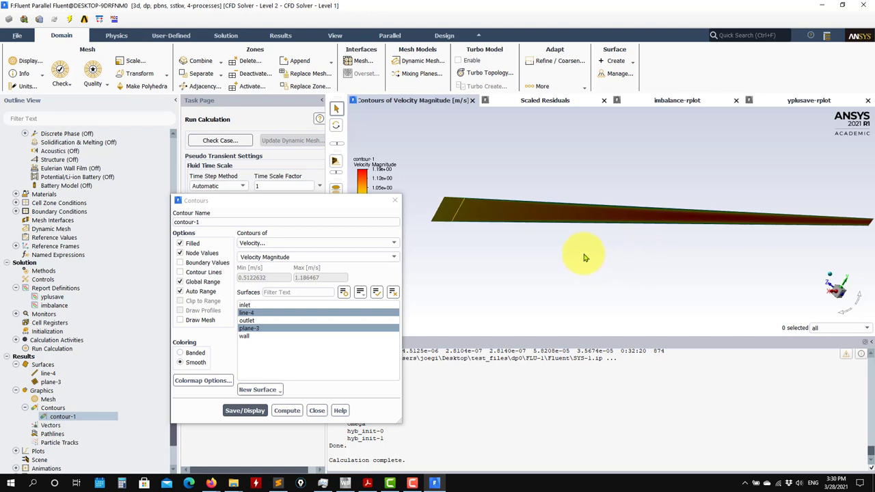
pyautogui.scroll(8, 505, 212)
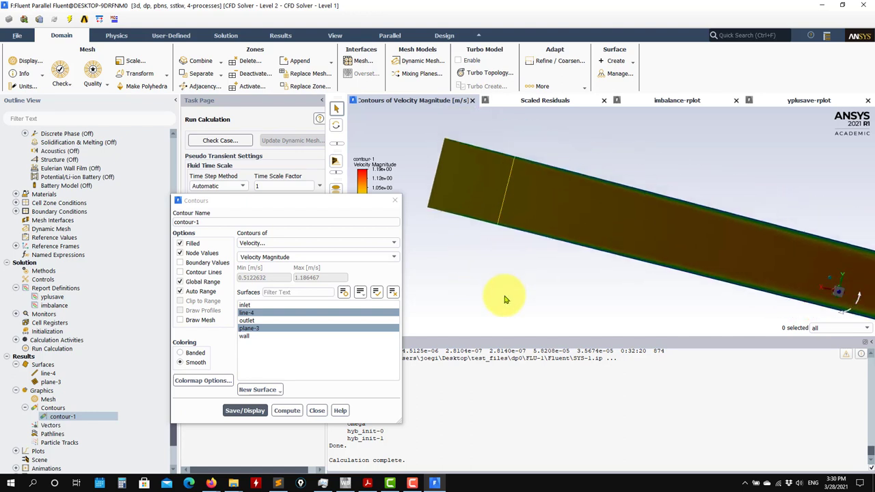
pyautogui.scroll(-6, 467, 273)
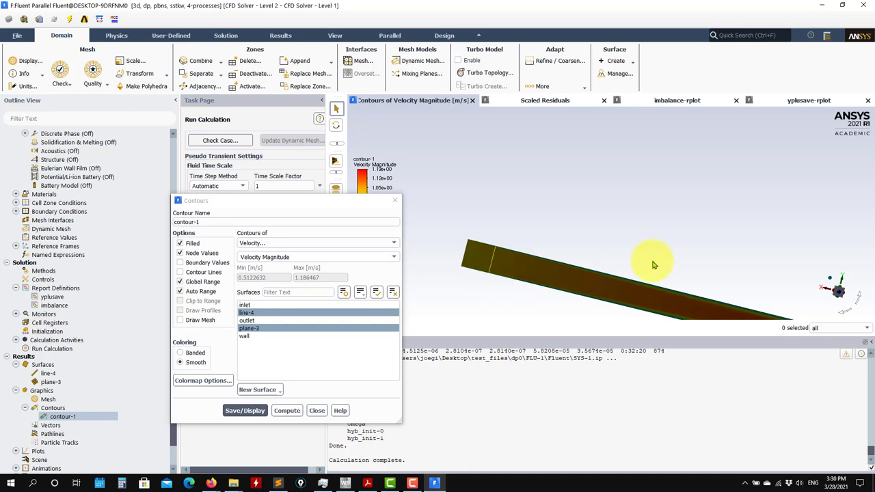
pyautogui.moveTo(663, 171); pyautogui.dragTo(708, 228)
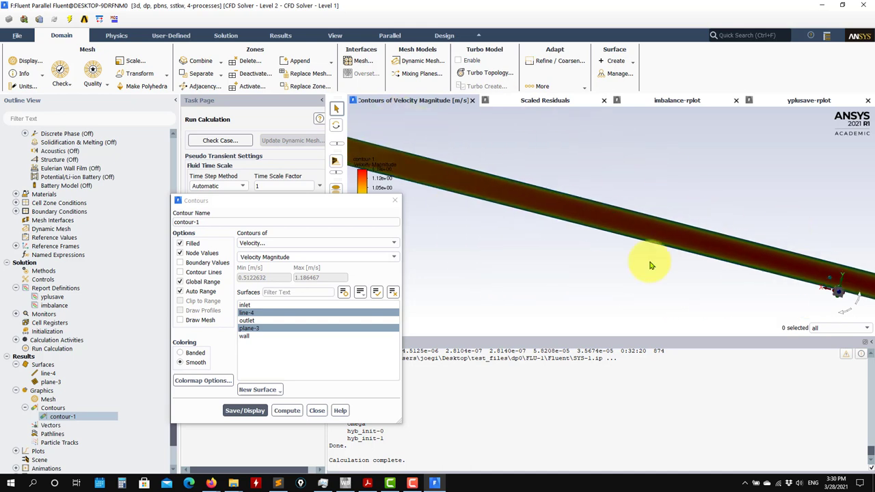
pyautogui.scroll(5, 687, 274)
pyautogui.moveTo(688, 273); pyautogui.dragTo(513, 181)
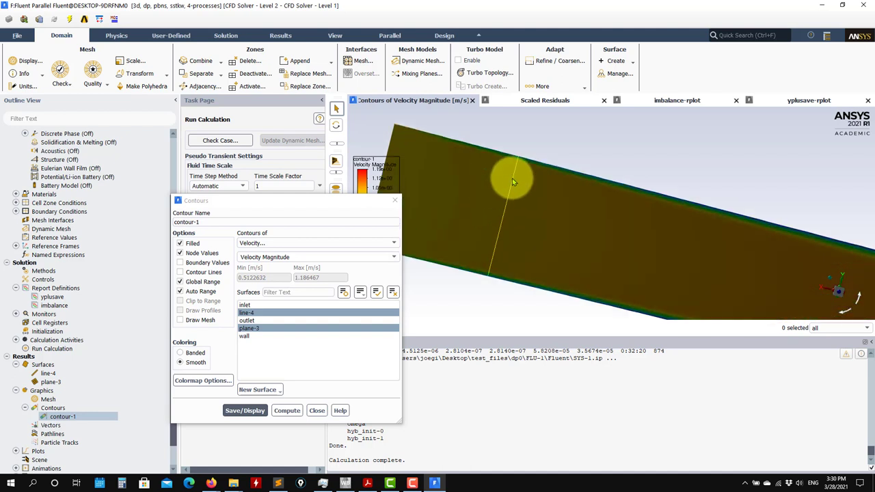
# Edit line-4 so that both end points lie at x = 0.1 m, and save it
pyautogui.doubleClick(48, 373)
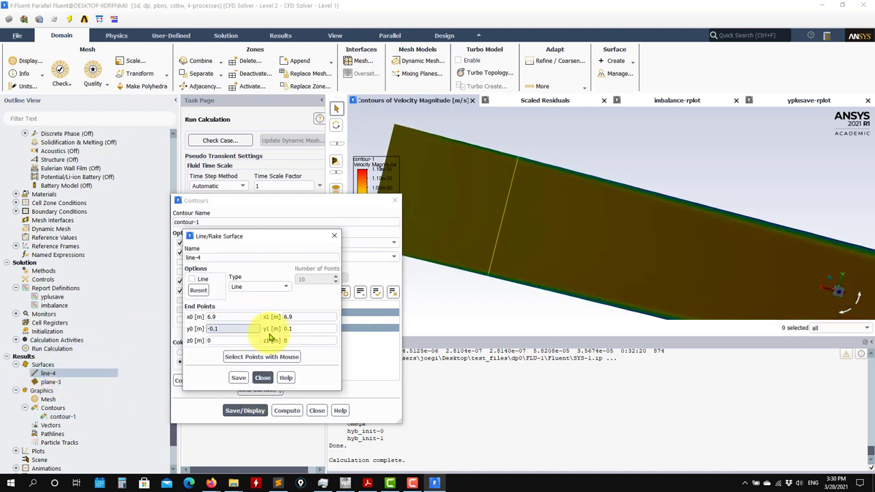
pyautogui.doubleClick(236, 316)
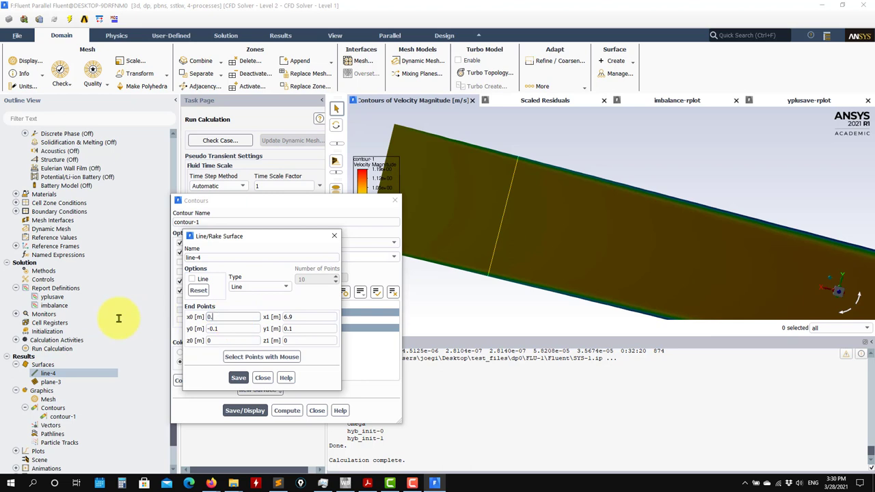
pyautogui.doubleClick(294, 317)
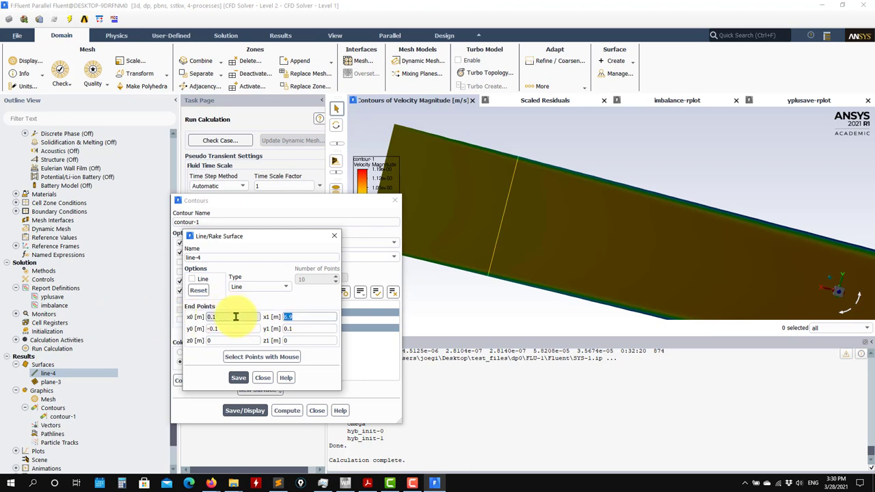
pyautogui.click(234, 381)
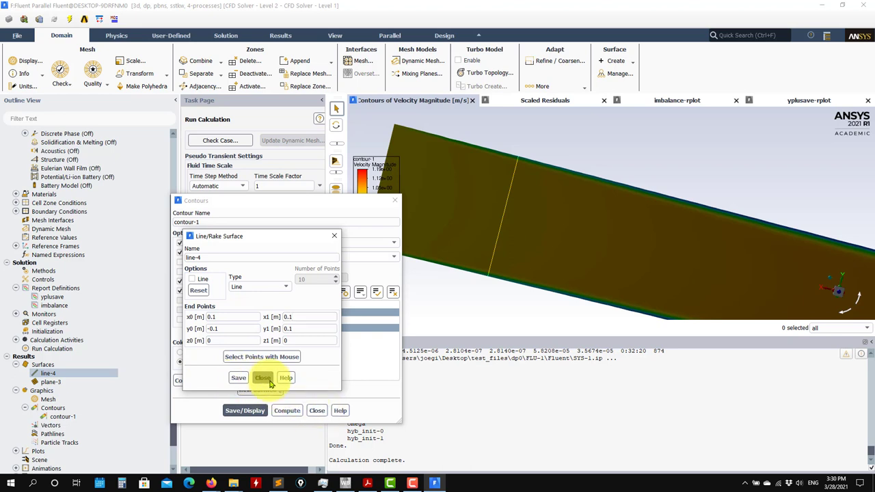
pyautogui.click(262, 377)
# Redisplay contour-1 with the relocated line, check the line's position along the pipe, and close the contour settings
pyautogui.click(245, 410)
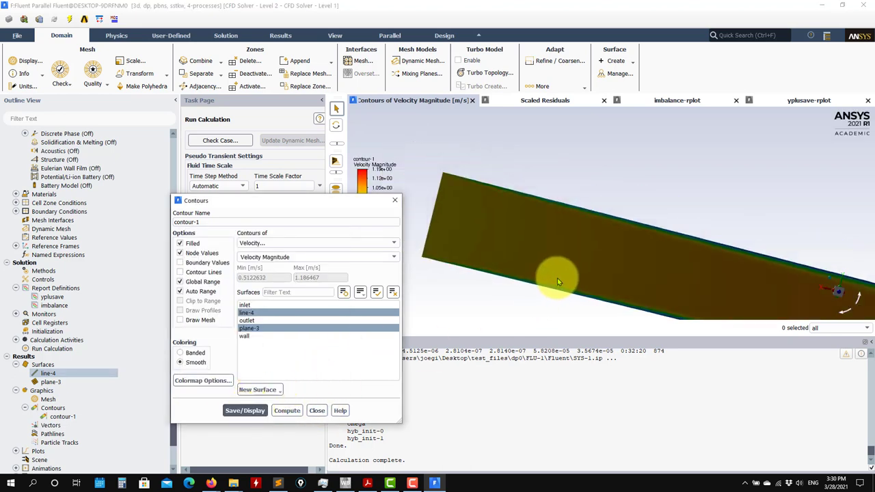
pyautogui.click(623, 244)
pyautogui.moveTo(624, 245); pyautogui.dragTo(586, 291)
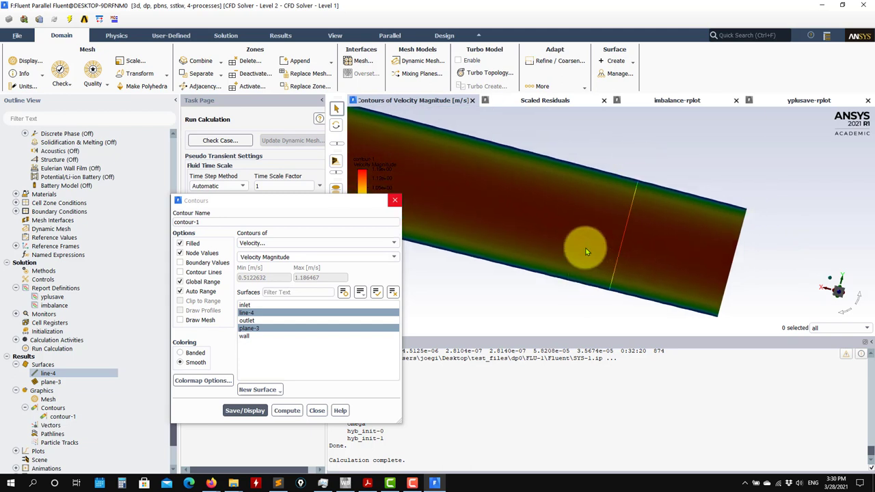
pyautogui.click(317, 412)
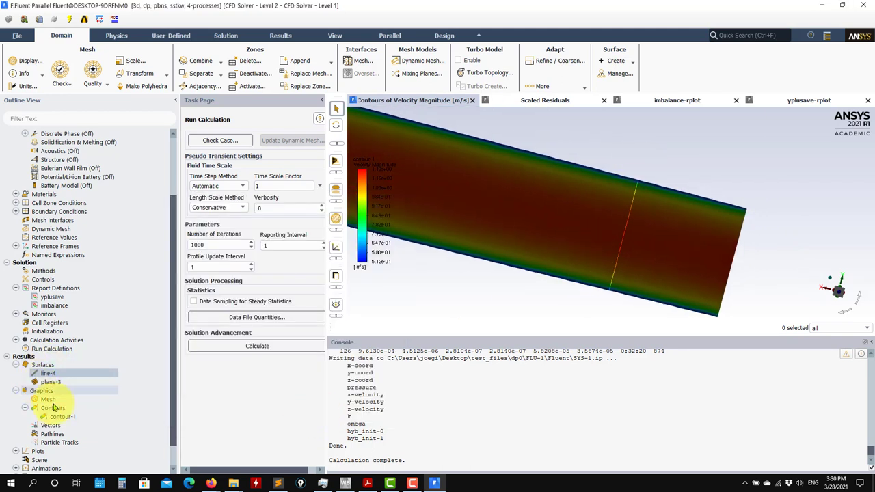
pyautogui.scroll(-1, 75, 429)
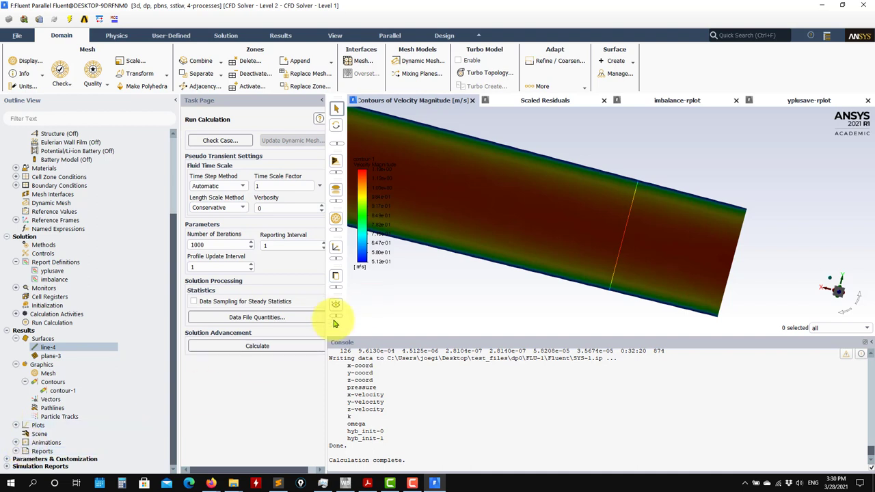
pyautogui.moveTo(561, 264); pyautogui.dragTo(601, 314)
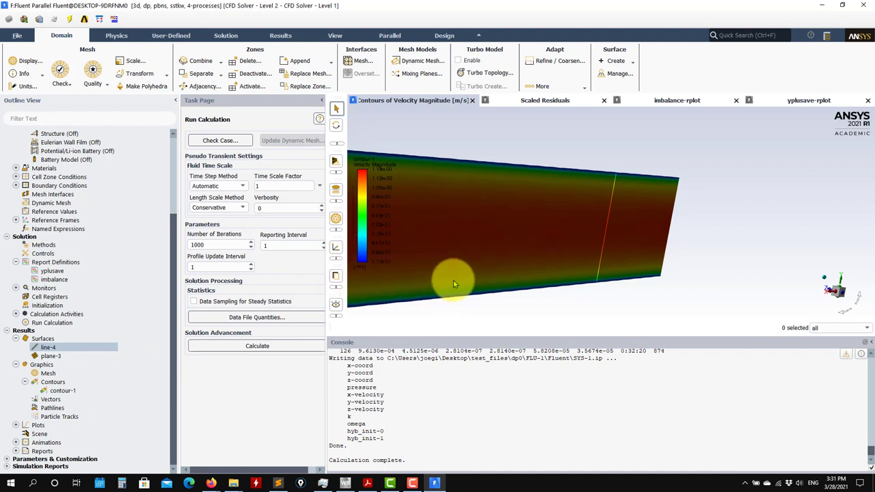
pyautogui.scroll(-5, 457, 279)
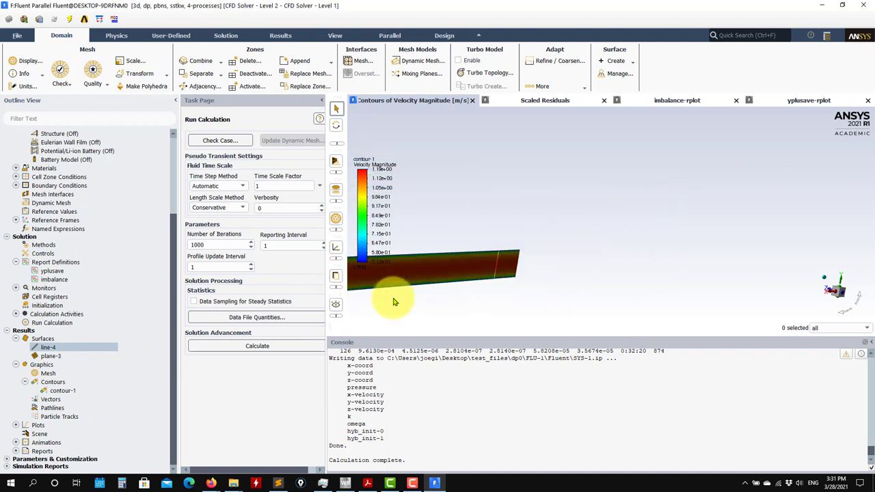
pyautogui.scroll(5, 517, 287)
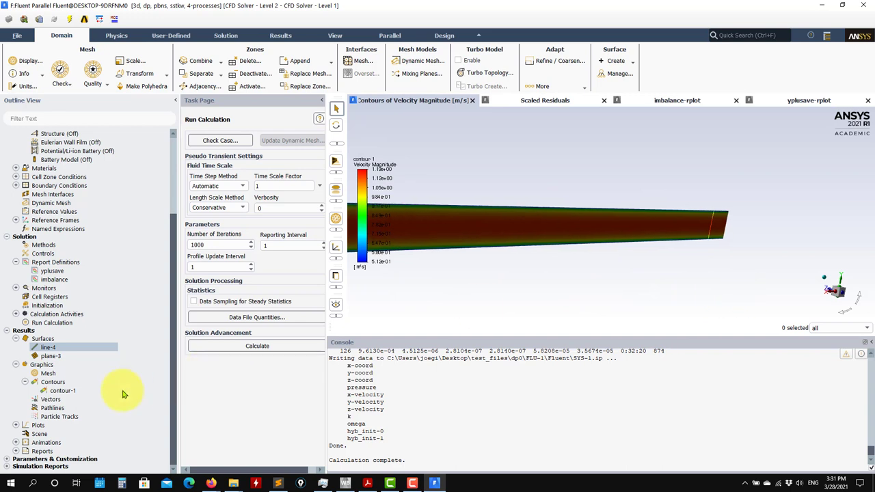
# Create pathlines released from the inlet, colored by Particle ID, and display them along the pipe
pyautogui.doubleClick(52, 408)
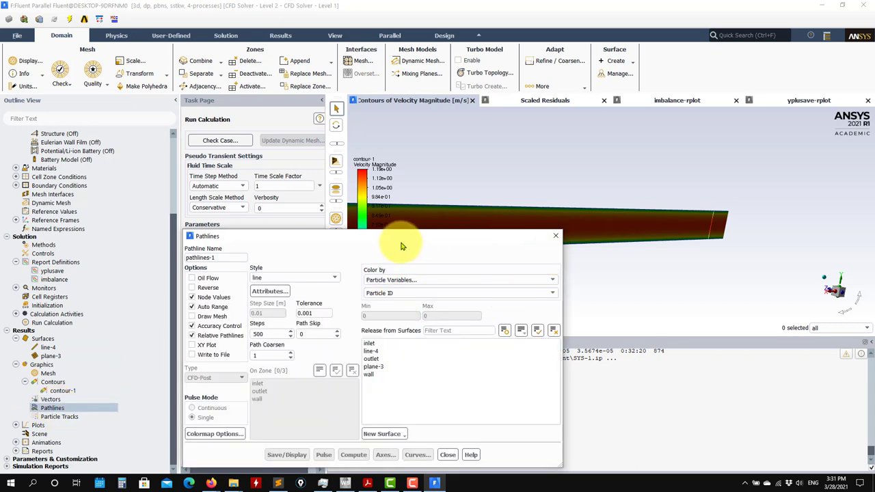
pyautogui.moveTo(386, 241); pyautogui.dragTo(257, 213)
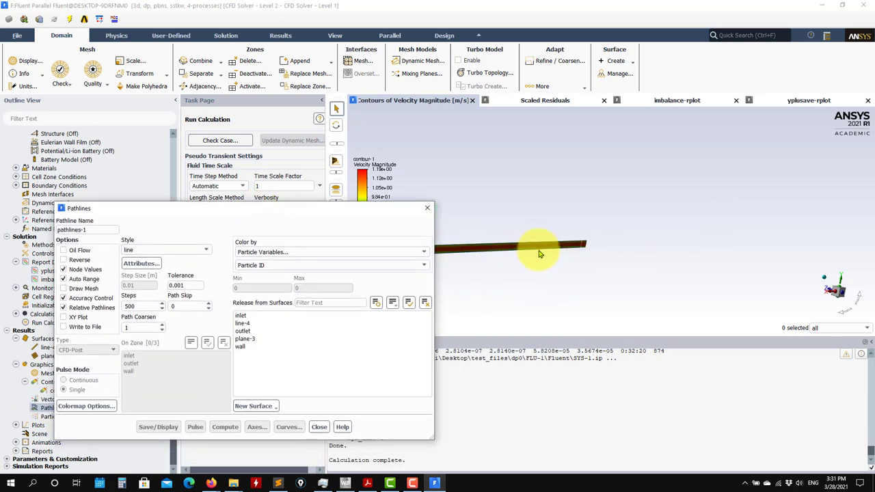
pyautogui.moveTo(803, 218); pyautogui.dragTo(439, 203)
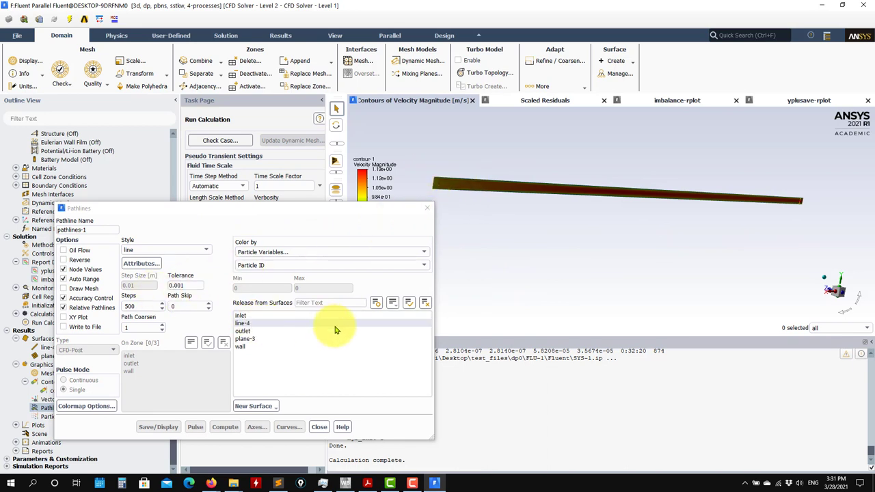
pyautogui.click(249, 317)
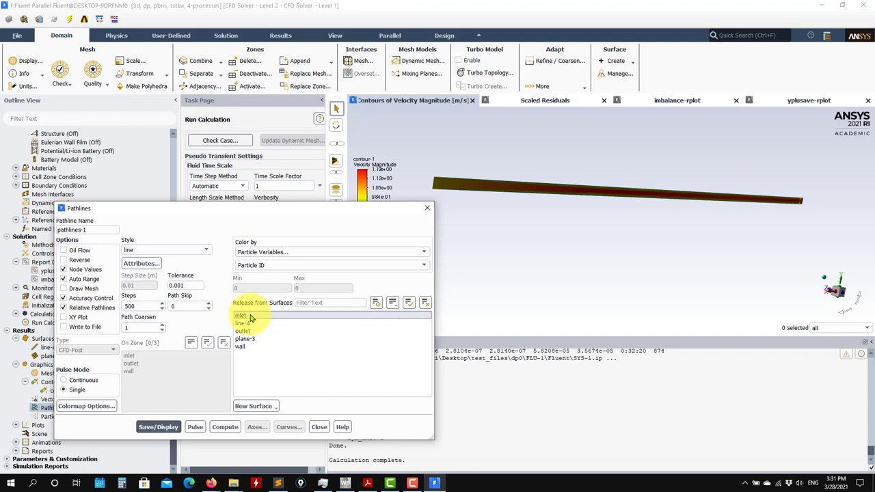
pyautogui.click(158, 428)
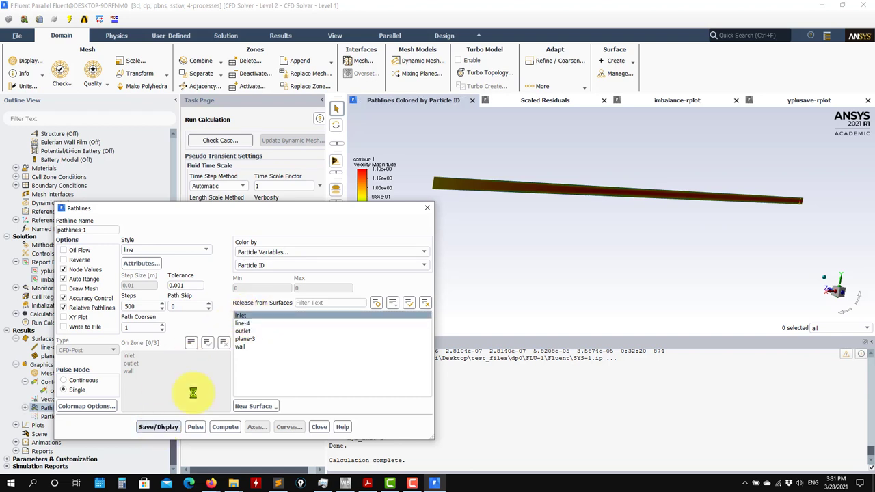
pyautogui.click(564, 234)
pyautogui.moveTo(566, 260); pyautogui.dragTo(500, 254)
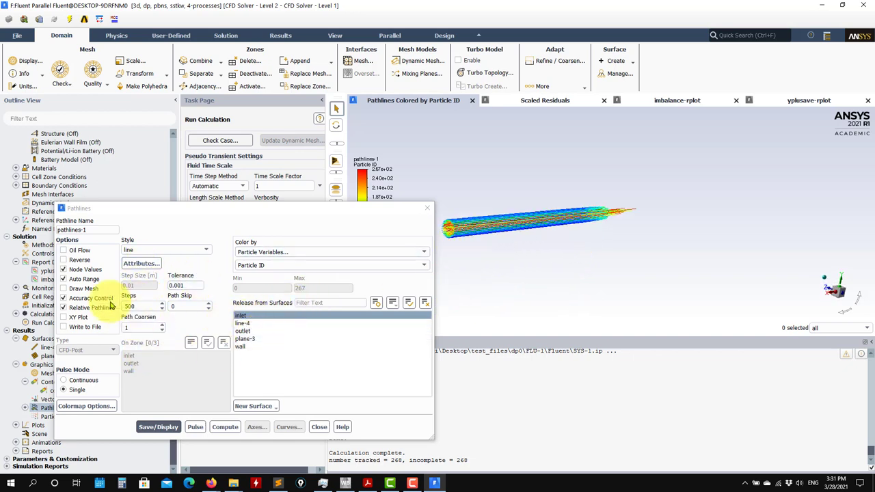
# Set the pathline steps to 5000 and redisplay the pathlines over the pipe's length
pyautogui.click(140, 305)
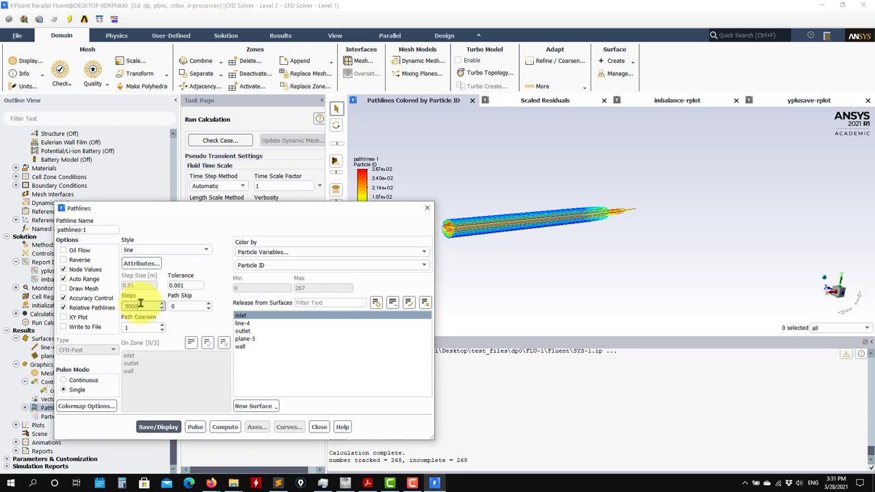
pyautogui.click(162, 425)
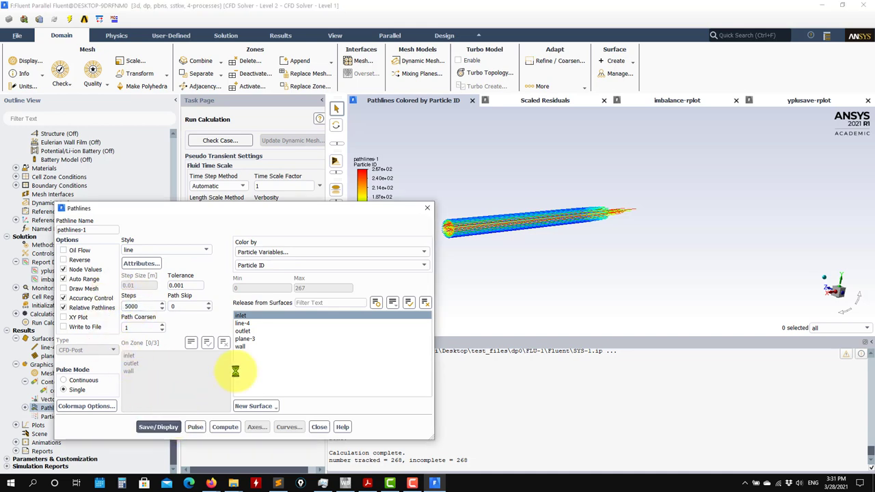
pyautogui.moveTo(683, 244); pyautogui.dragTo(530, 212)
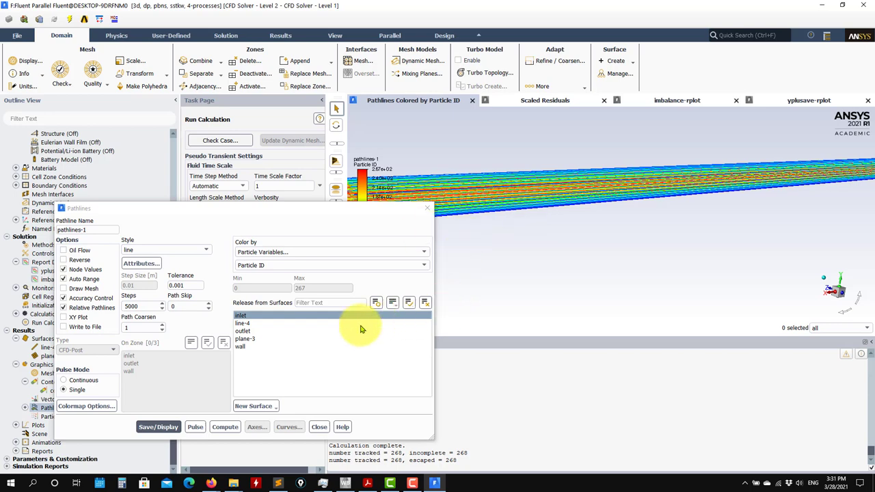
# Play the pulse animation of the inlet pathlines, stop it, and redisplay the full pathlines along the pipe
pyautogui.scroll(-3, 547, 286)
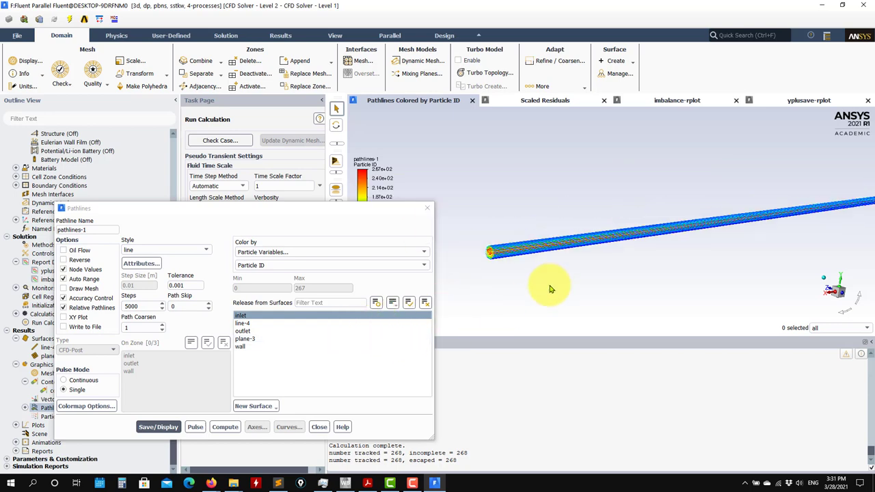
pyautogui.click(195, 428)
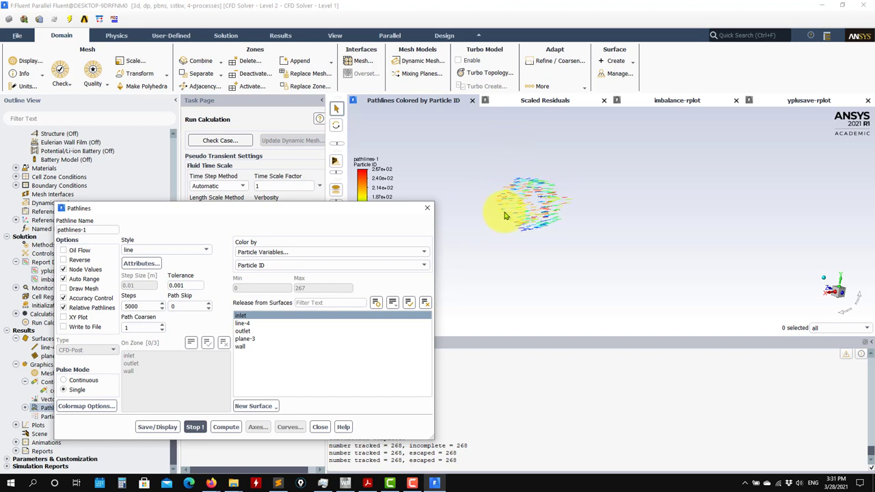
pyautogui.click(194, 427)
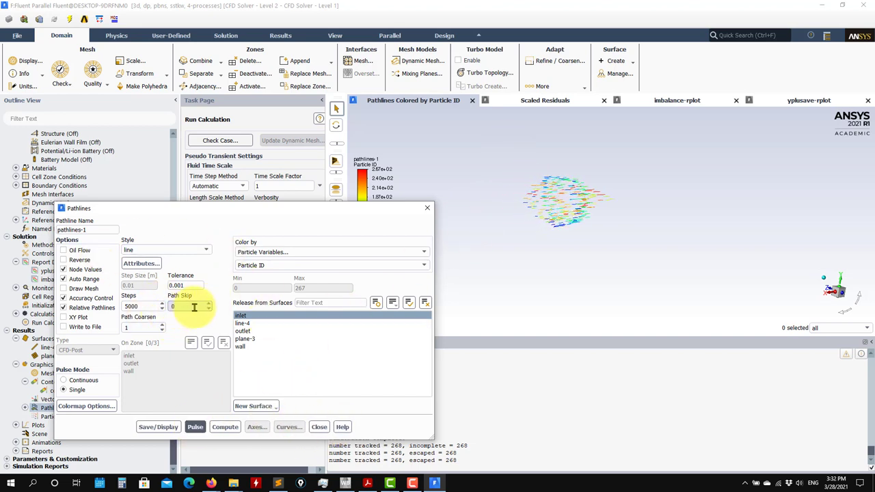
pyautogui.click(159, 427)
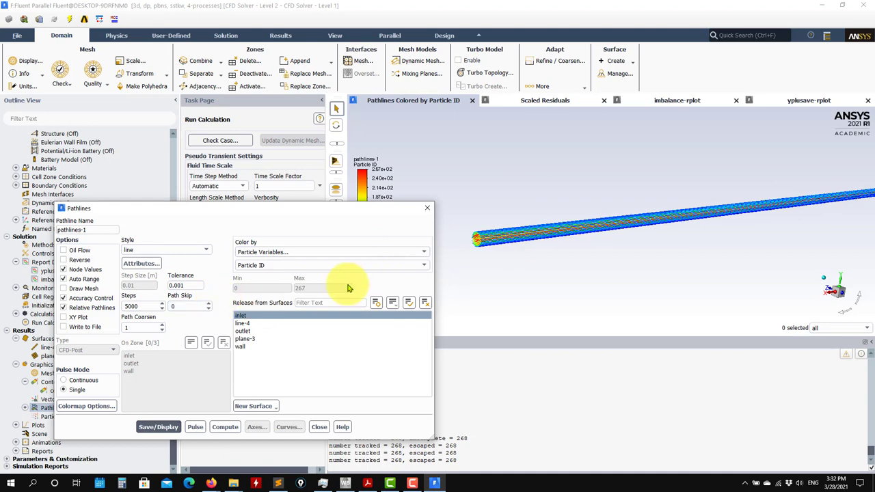
pyautogui.scroll(3, 478, 250)
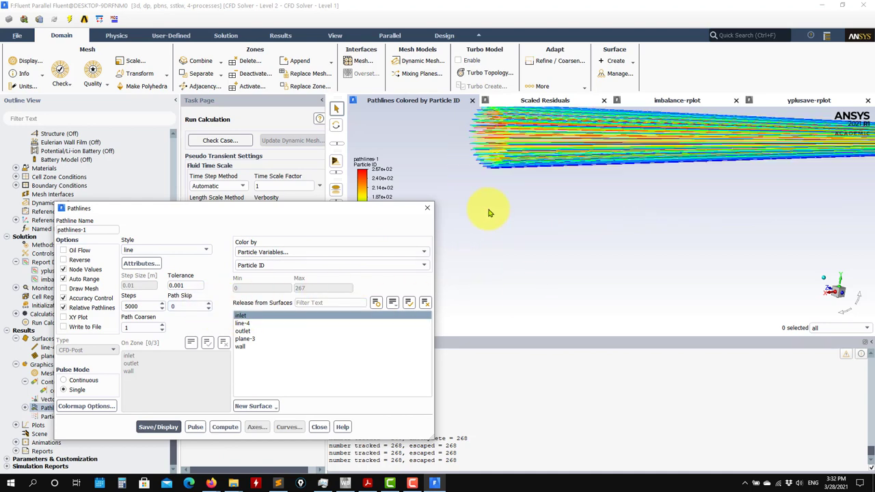
pyautogui.scroll(-3, 489, 213)
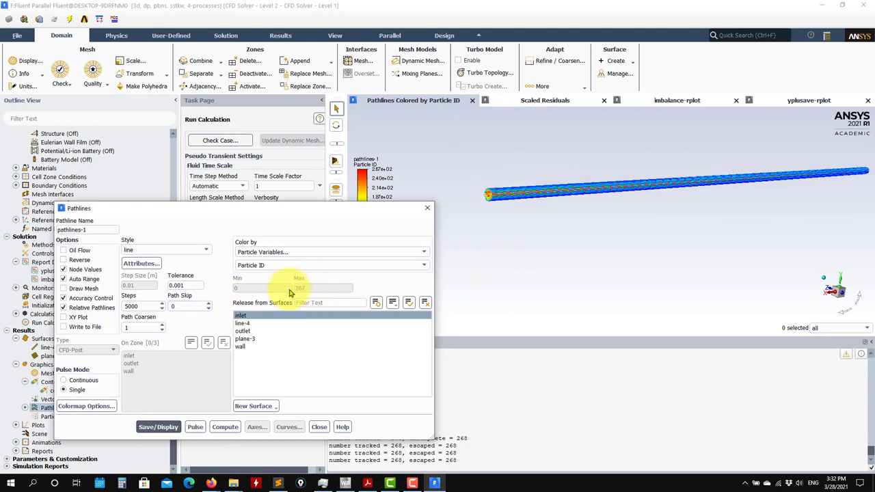
# Set the path skip to 4, redisplay the thinned pathlines, and close the pathline settings
pyautogui.click(209, 304)
pyautogui.click(161, 425)
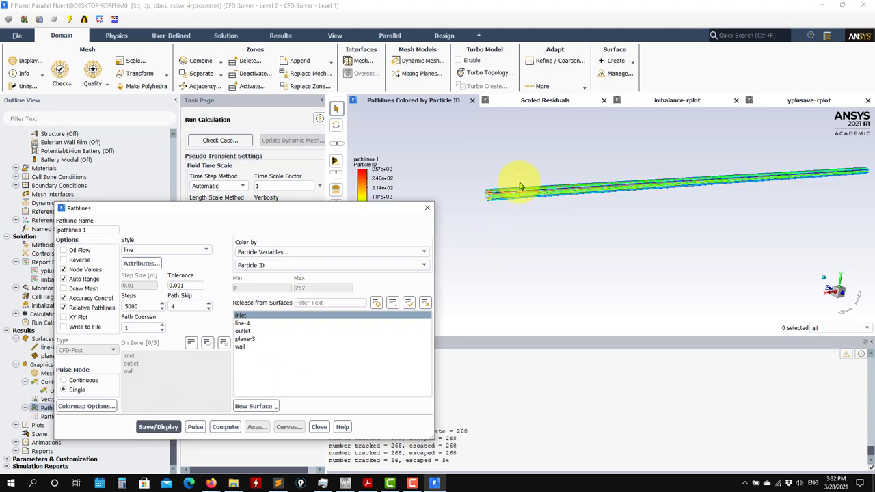
pyautogui.moveTo(519, 183); pyautogui.dragTo(479, 283)
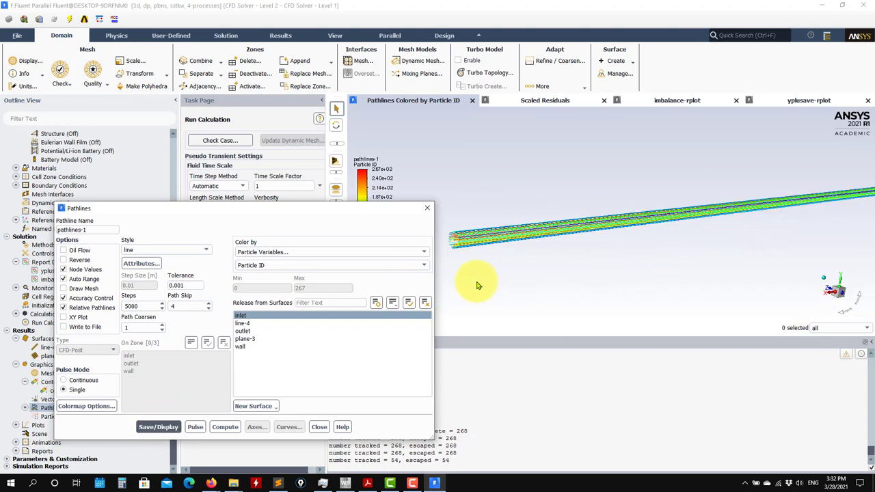
pyautogui.click(319, 427)
pyautogui.click(68, 407)
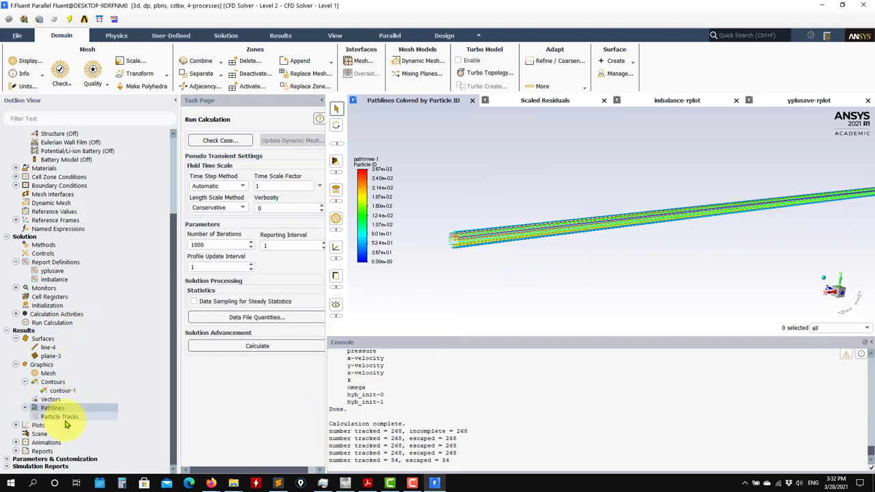
# Create velocity vectors on plane-3, colored by velocity magnitude with a skip of 2, display them, and close the vector settings
pyautogui.doubleClick(50, 400)
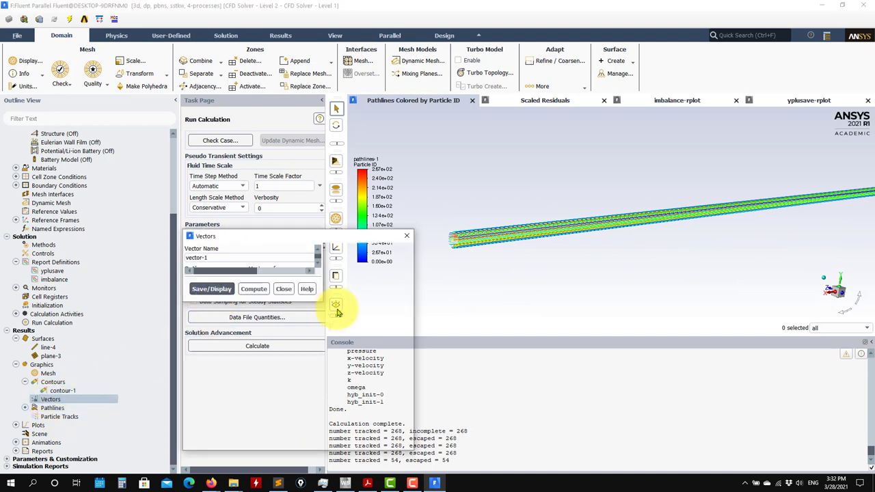
pyautogui.click(266, 387)
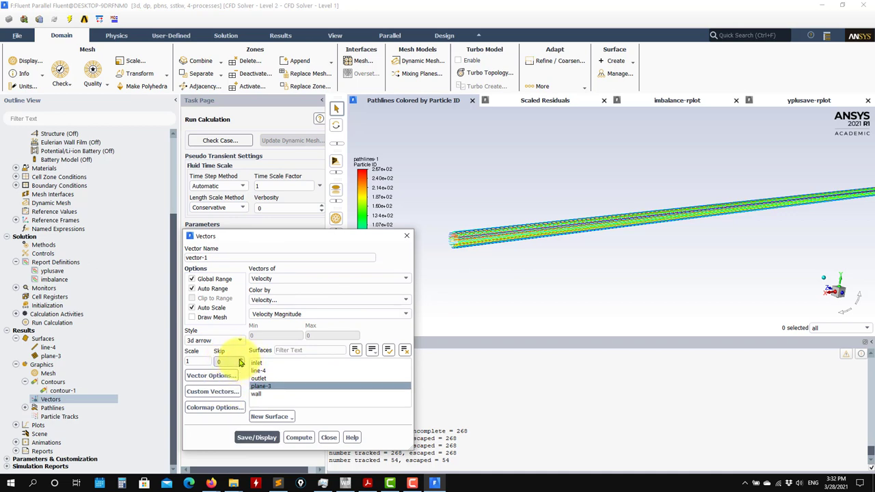
pyautogui.click(240, 360)
pyautogui.click(240, 360)
pyautogui.click(257, 436)
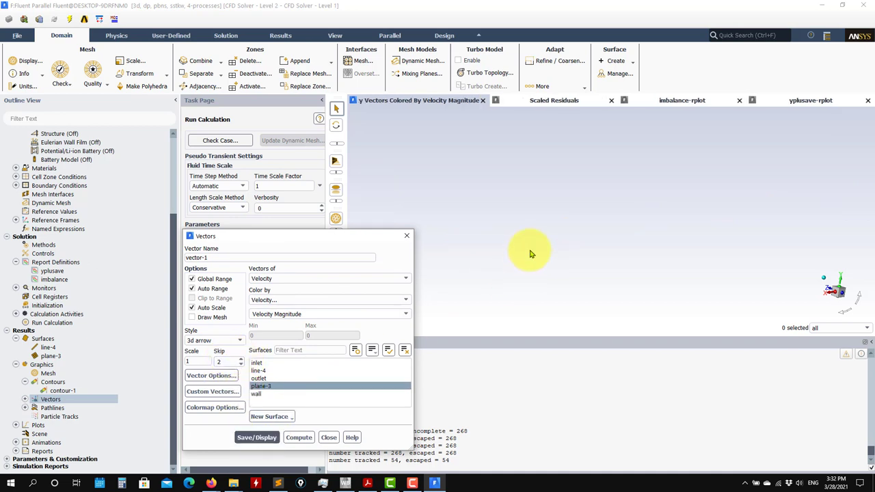
pyautogui.moveTo(578, 226); pyautogui.dragTo(605, 244)
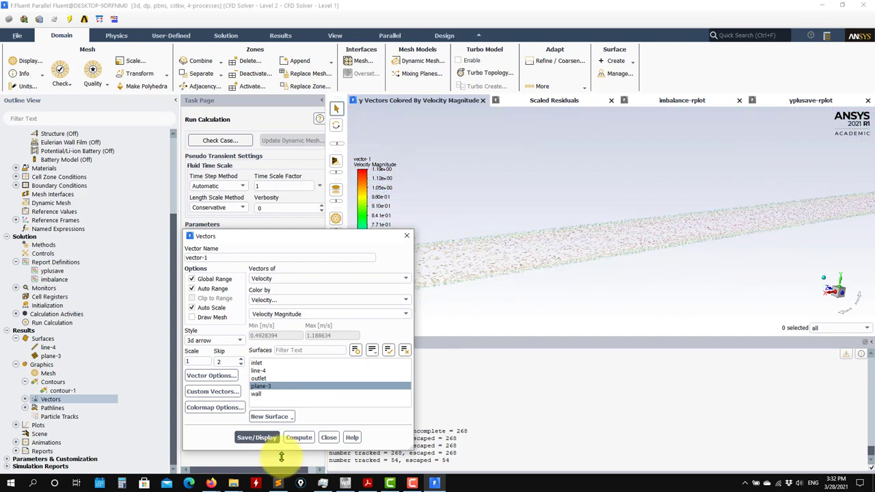
pyautogui.click(328, 437)
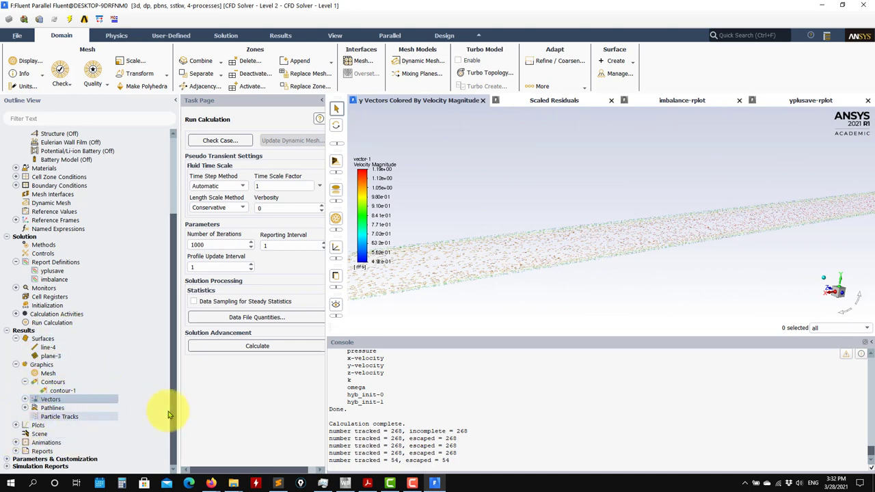
# Create an XY plot of static pressure on line-4 using the X plot direction
pyautogui.click(16, 425)
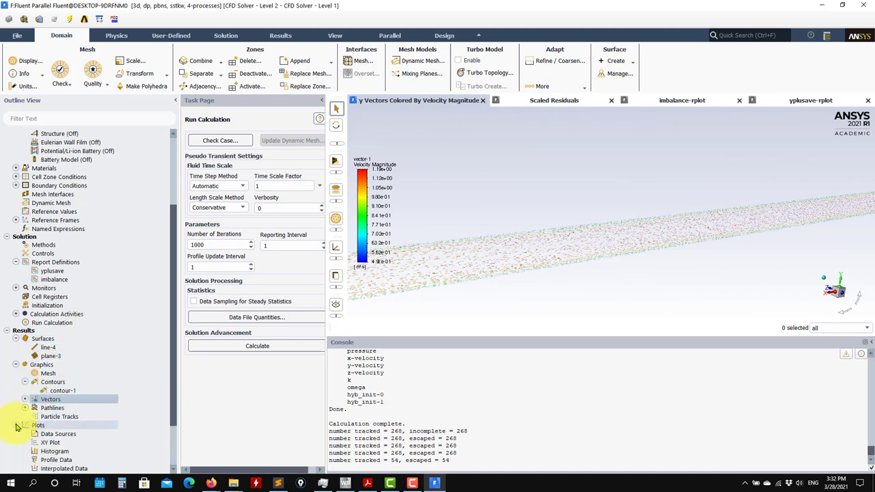
pyautogui.doubleClick(52, 443)
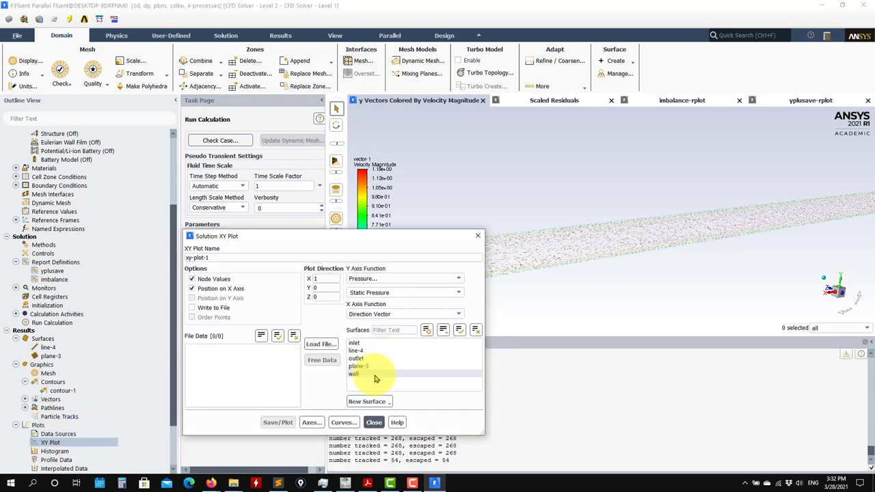
pyautogui.click(356, 350)
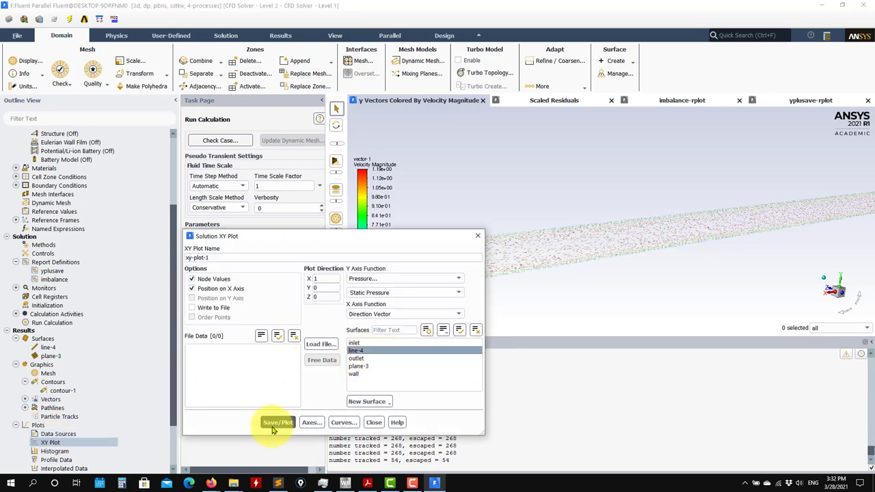
pyautogui.click(278, 422)
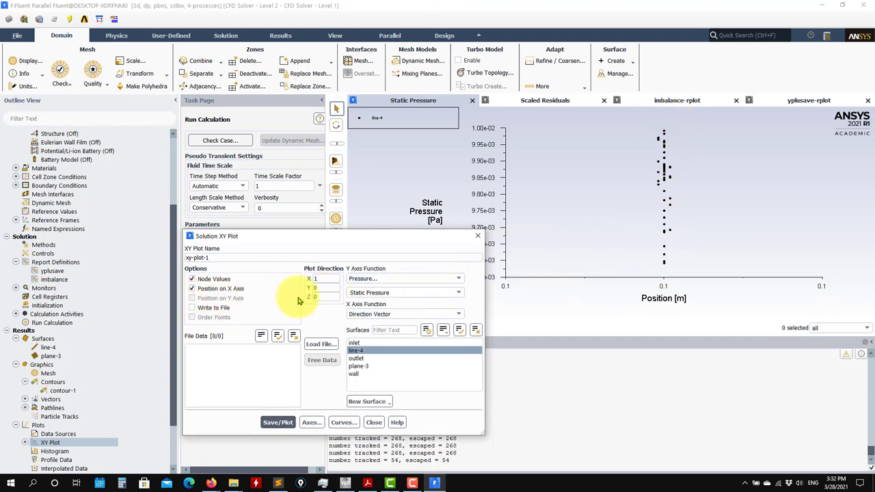
# Change the plot direction to X 0, Y 1, keep position on the X axis, and replot static pressure on line-4
pyautogui.click(214, 288)
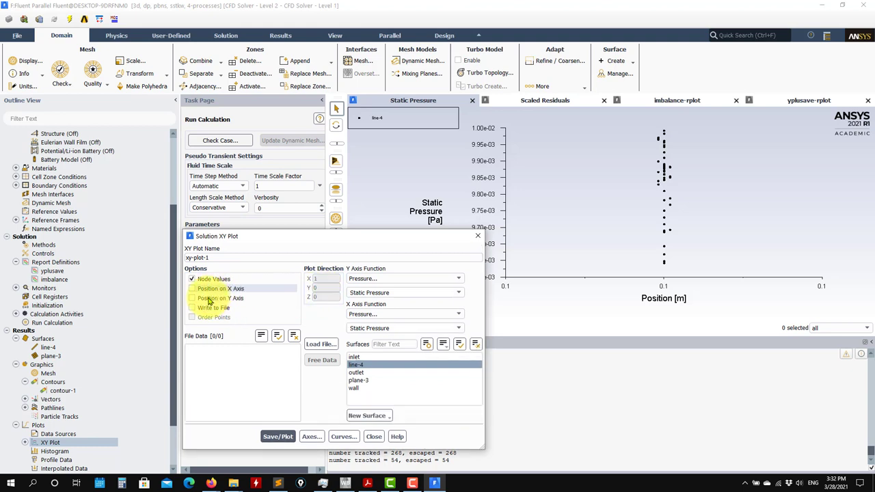
pyautogui.click(210, 299)
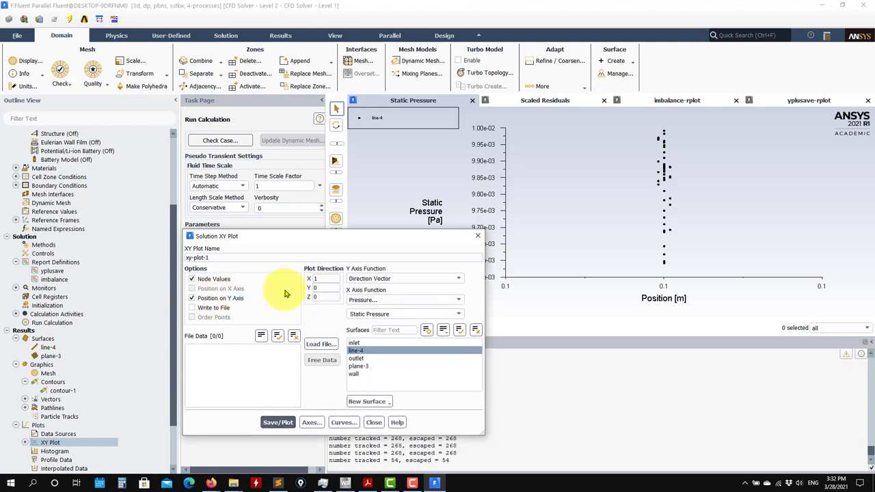
pyautogui.click(213, 289)
pyautogui.doubleClick(327, 287)
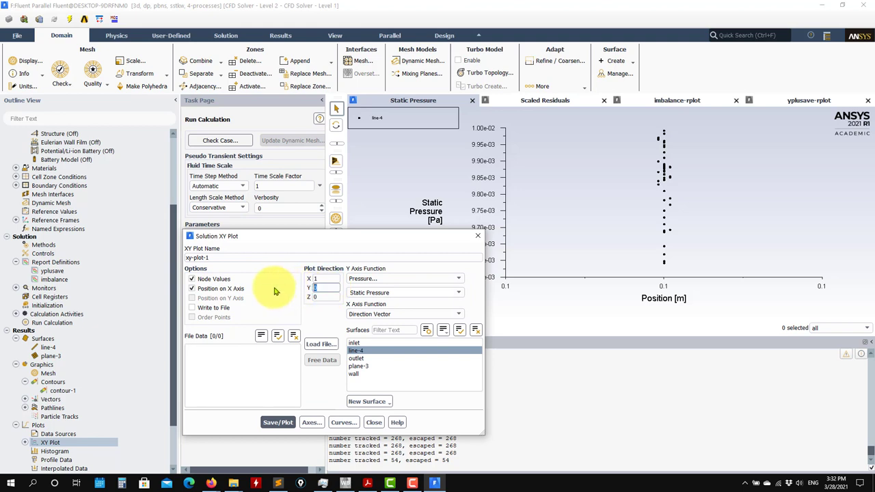
pyautogui.write('1')
pyautogui.doubleClick(317, 278)
pyautogui.write('0')
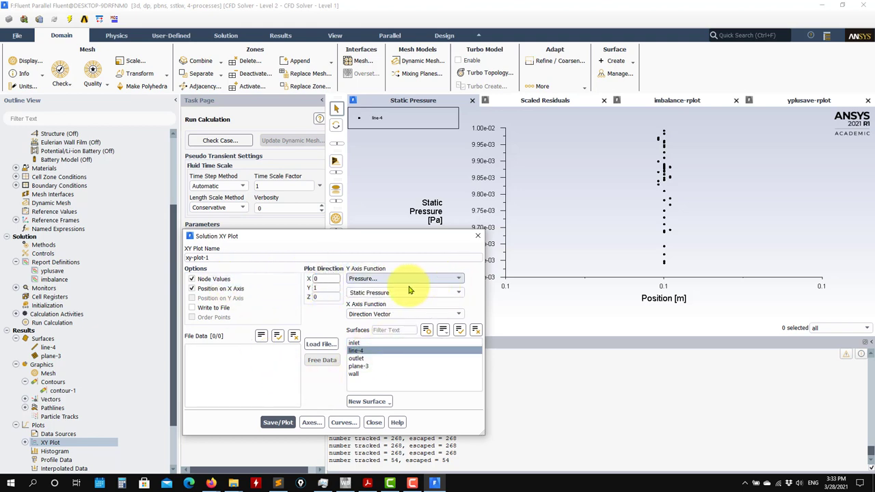
pyautogui.click(277, 423)
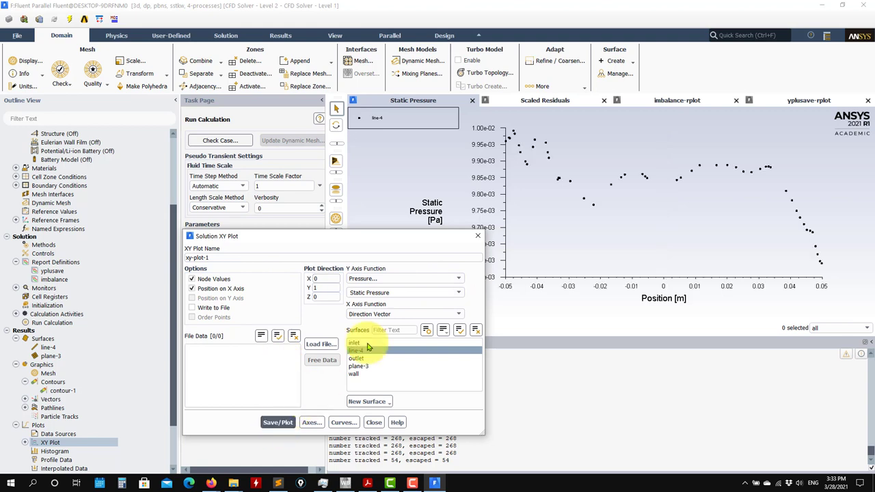
# Switch the Y axis function to Velocity Magnitude and replot the profile along line-4
pyautogui.click(460, 279)
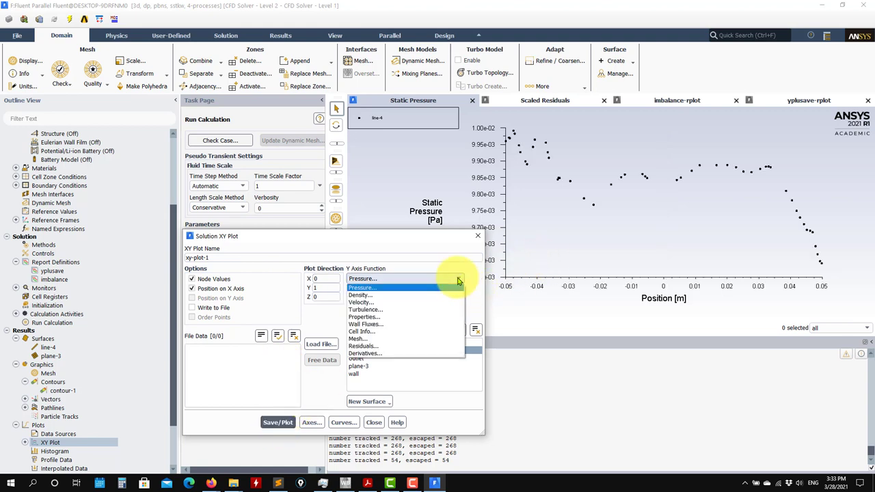
pyautogui.click(357, 302)
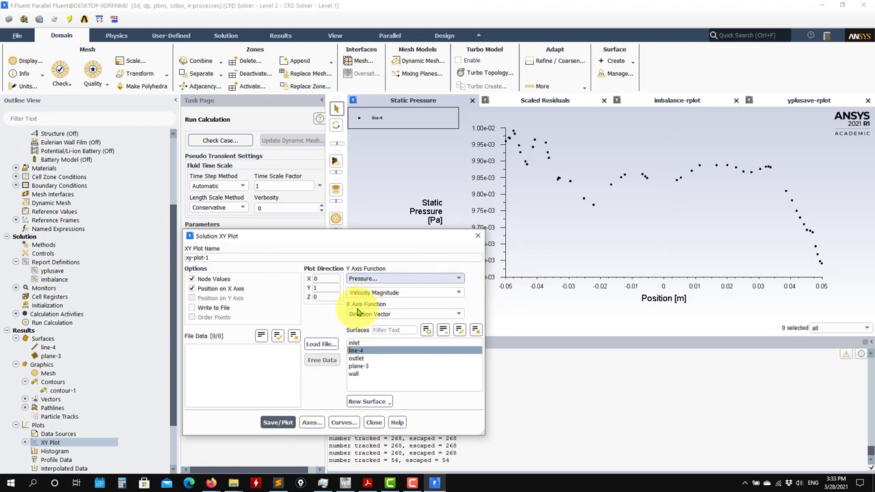
pyautogui.click(281, 422)
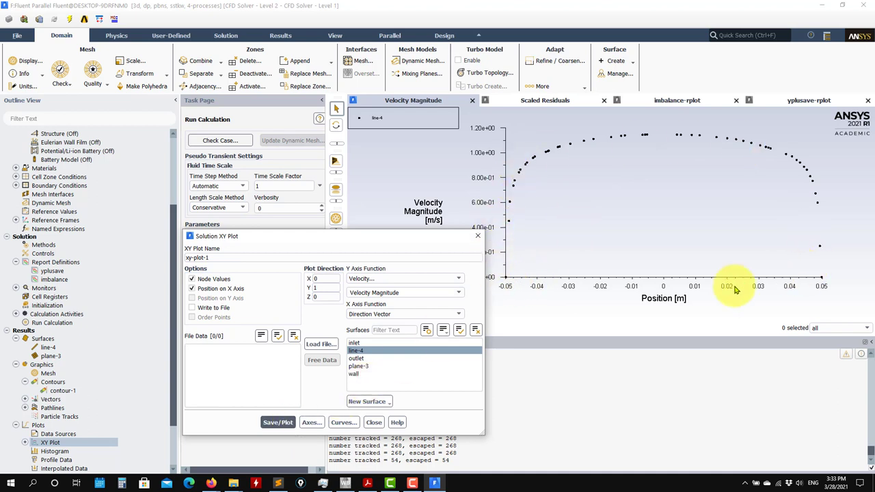
# Plot Turbulent Kinetic Energy (k) along line-4, followed by Turbulent Dissipation Rate (Epsilon), and uncover the plot's vertical axis
pyautogui.click(461, 279)
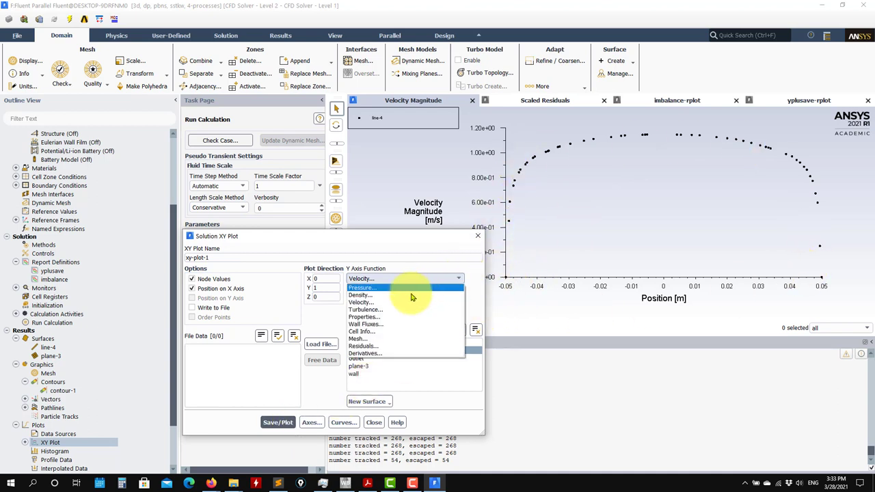
pyautogui.click(379, 310)
pyautogui.click(276, 422)
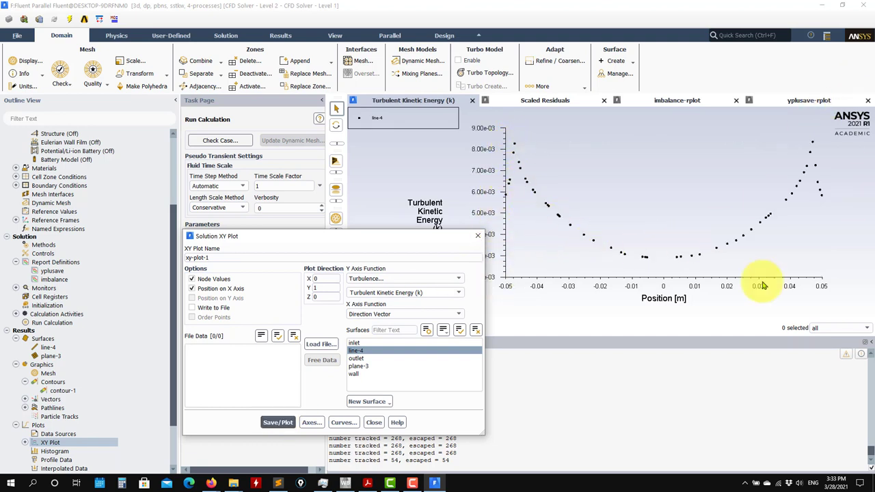
pyautogui.click(461, 293)
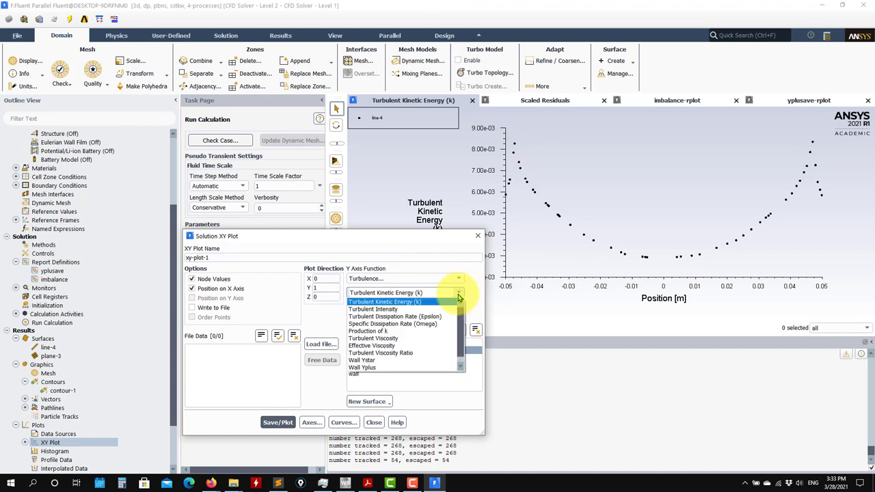
pyautogui.click(431, 317)
pyautogui.click(277, 422)
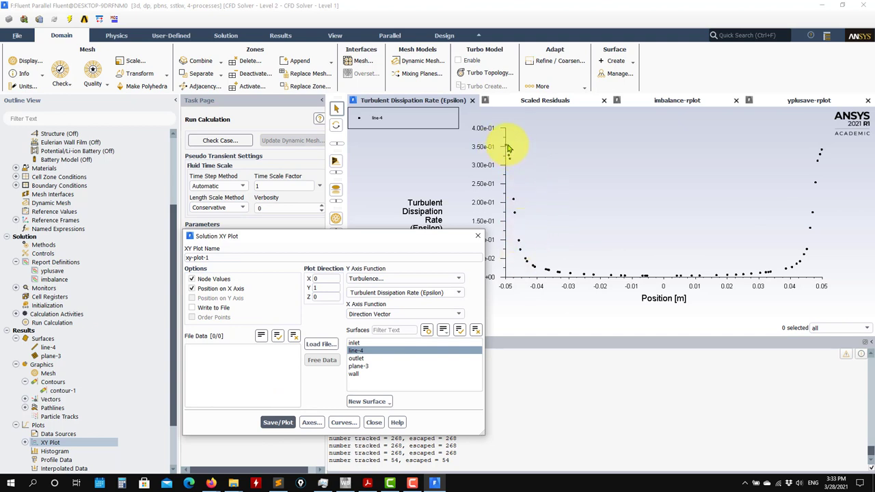
pyautogui.moveTo(390, 236); pyautogui.dragTo(331, 213)
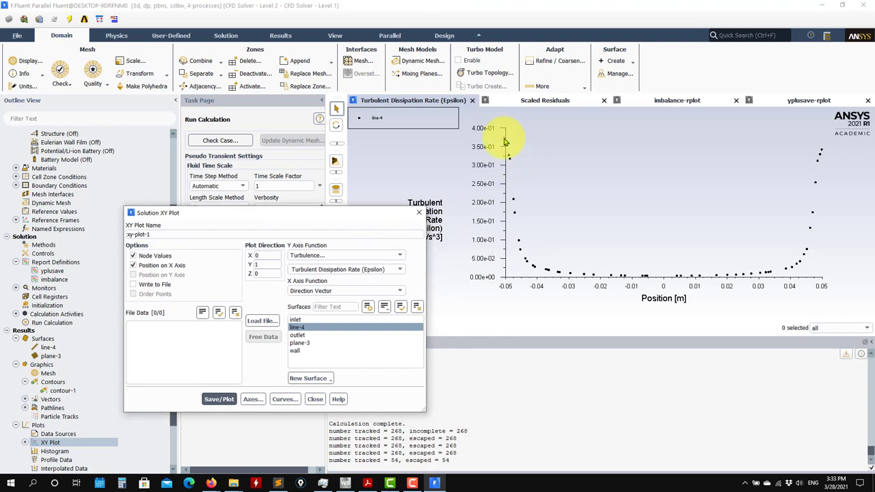
# Review the yplusave and scaled residuals plots, return to the dissipation rate plot, and close the XY plot settings
pyautogui.click(806, 100)
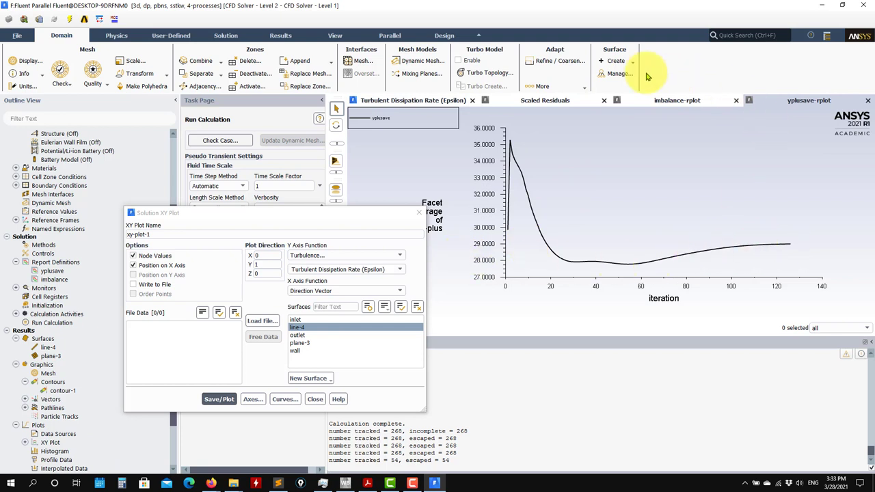
pyautogui.click(543, 99)
pyautogui.click(430, 102)
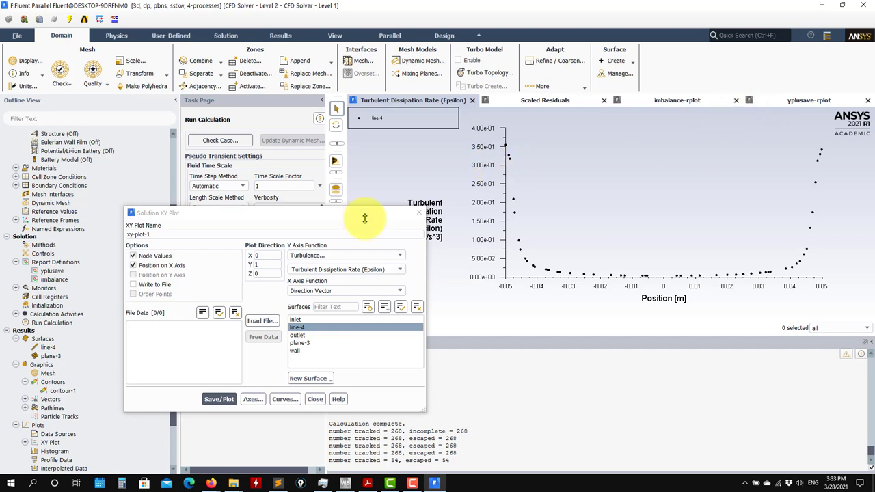
pyautogui.click(315, 399)
pyautogui.scroll(-1, 106, 279)
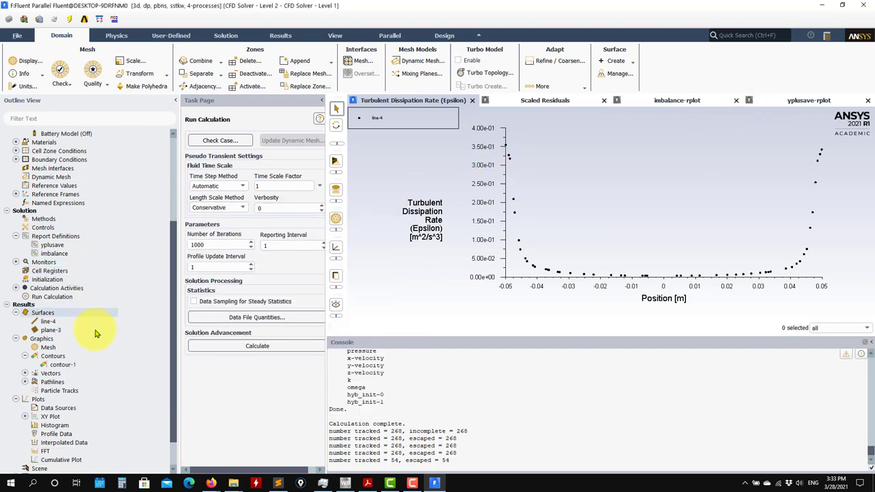
pyautogui.scroll(-2, 76, 388)
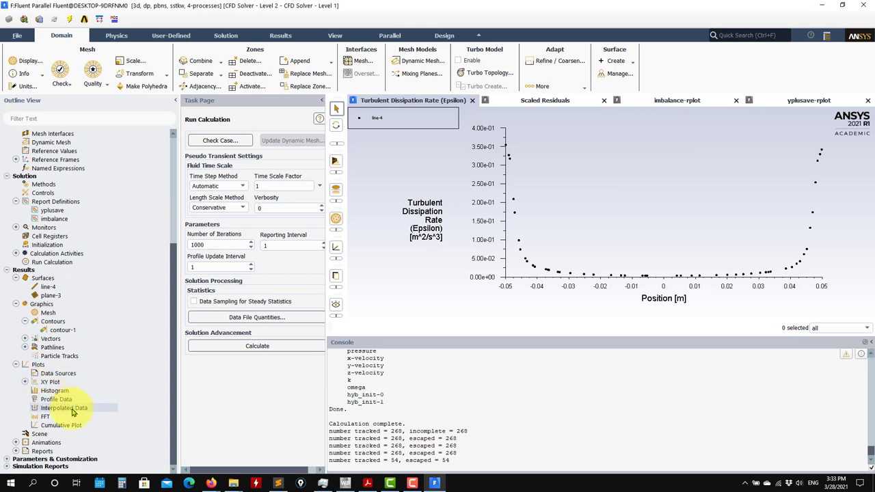
# Compute a Mass Flow Rate flux report for the inlet and outlet boundaries
pyautogui.click(15, 451)
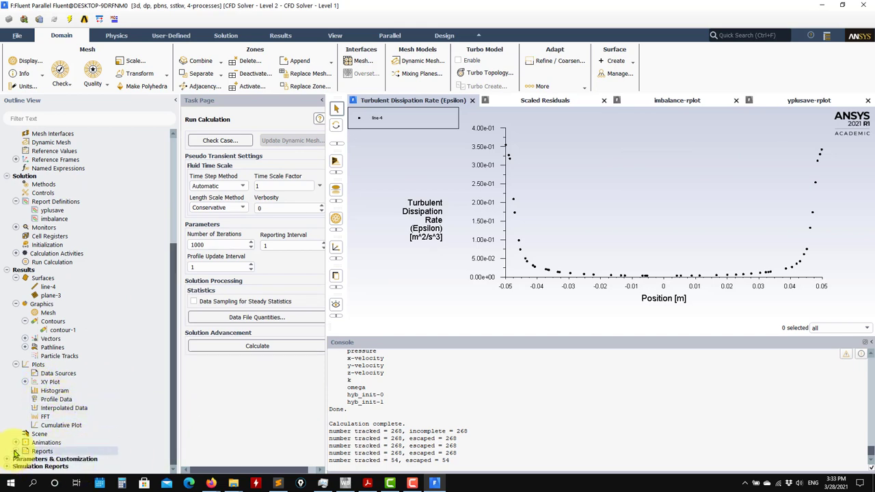
pyautogui.scroll(-3, 171, 440)
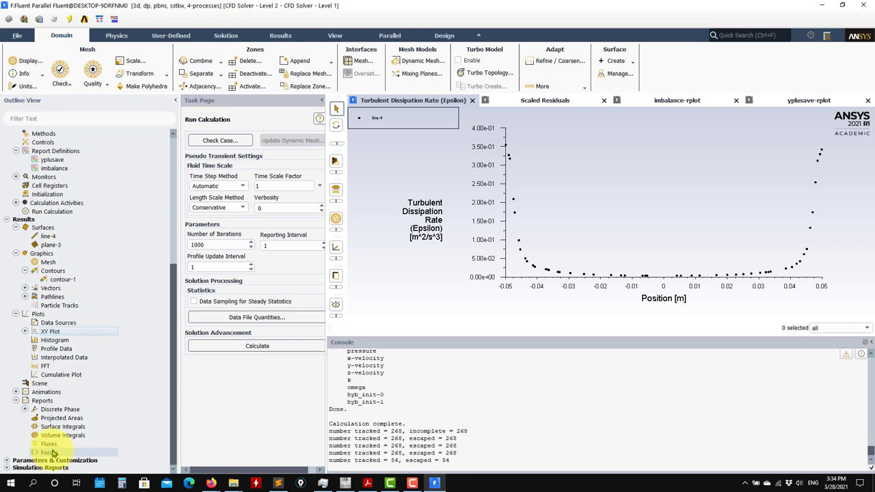
pyautogui.doubleClick(113, 441)
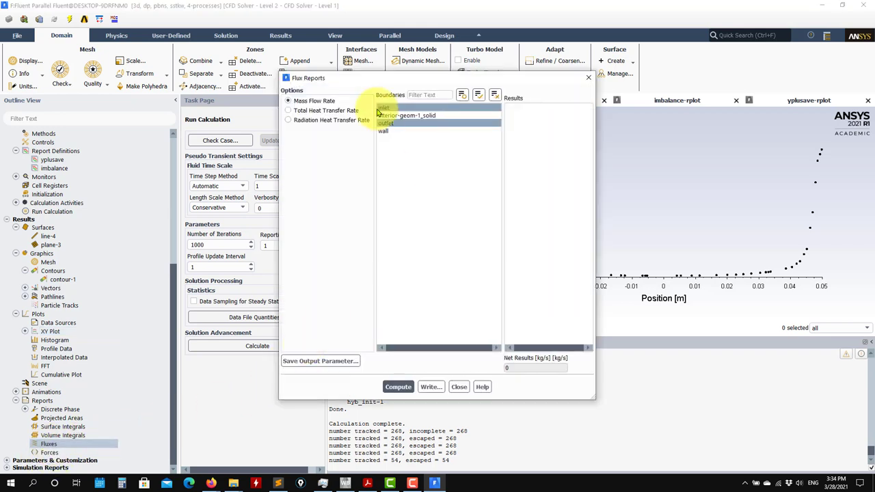
pyautogui.click(396, 385)
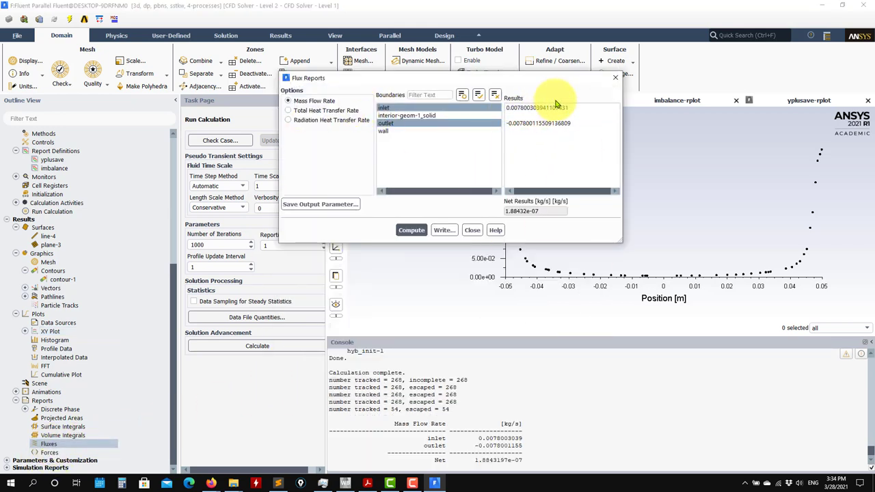
# Print the forces report for the wall along direction vector 1 0 0, print its center of pressure for X coordinate 0, and close the force reports
pyautogui.doubleClick(55, 452)
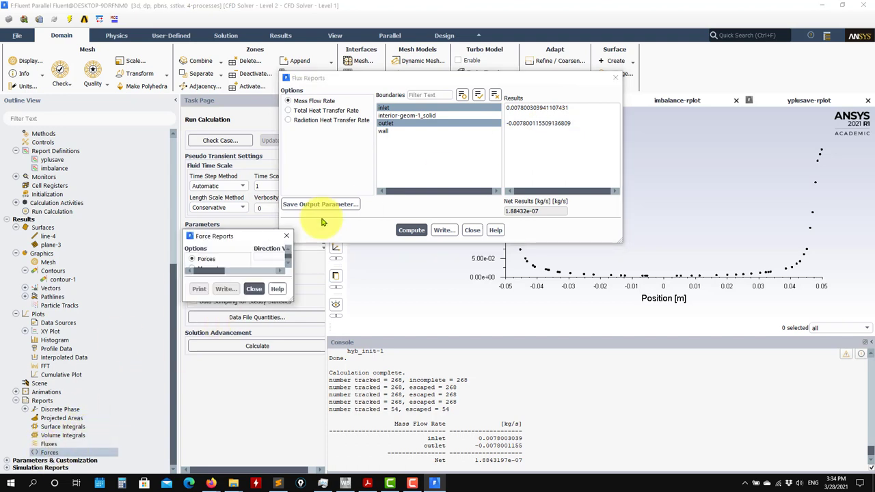
pyautogui.click(313, 267)
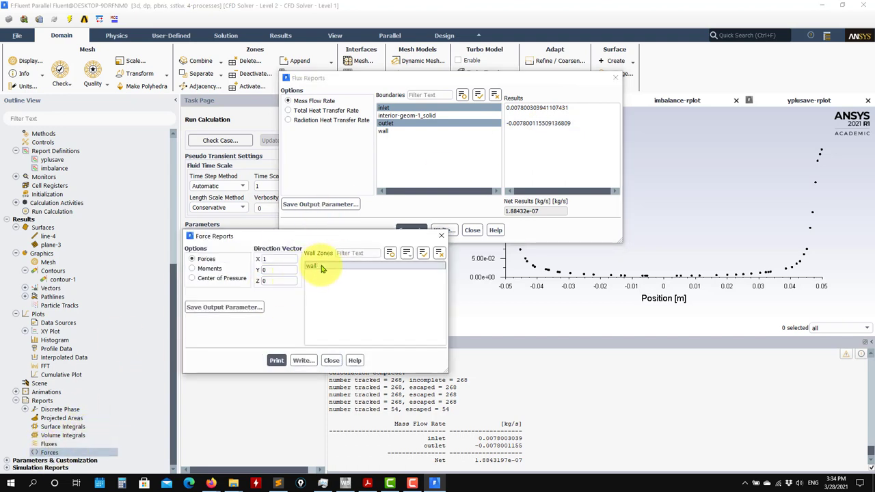
pyautogui.click(276, 362)
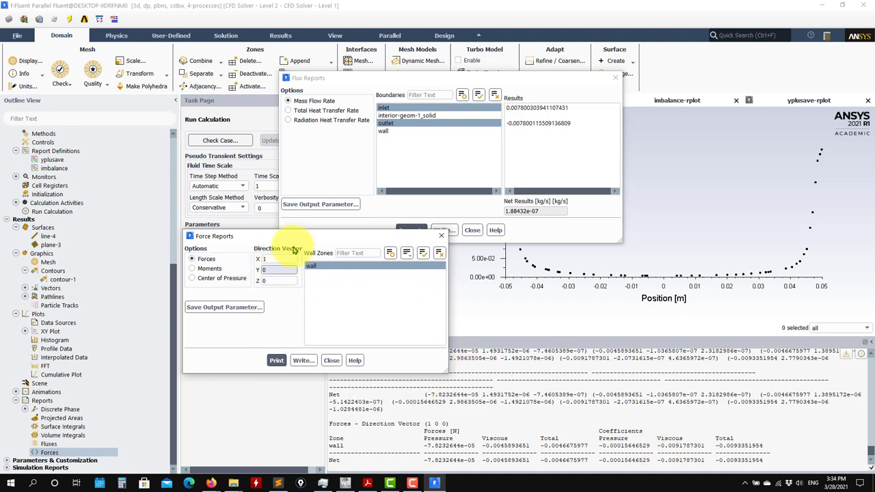
pyautogui.click(204, 269)
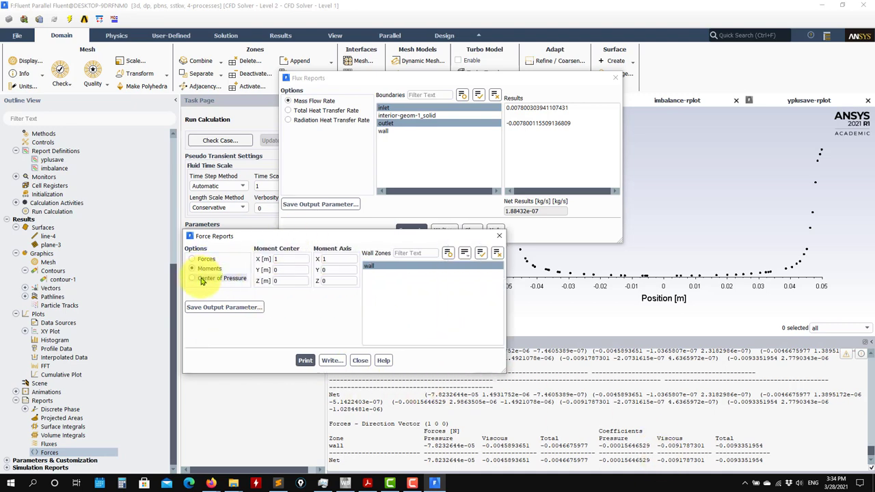
pyautogui.click(283, 359)
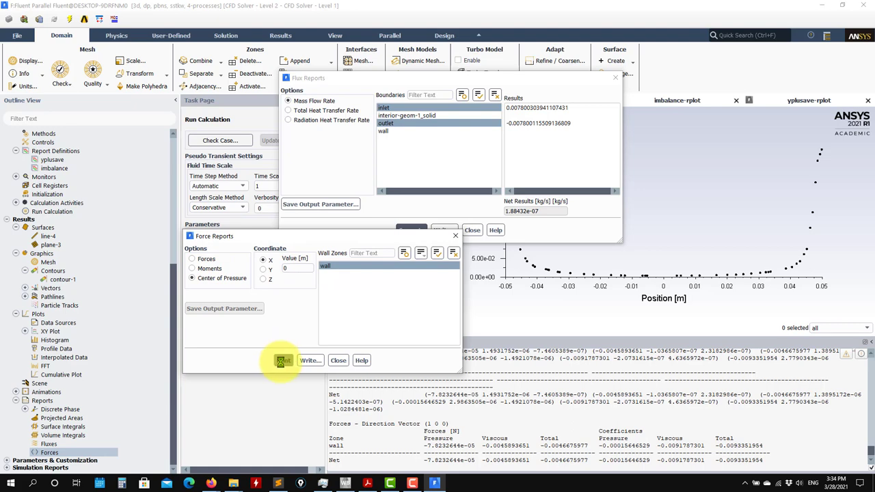
pyautogui.click(337, 359)
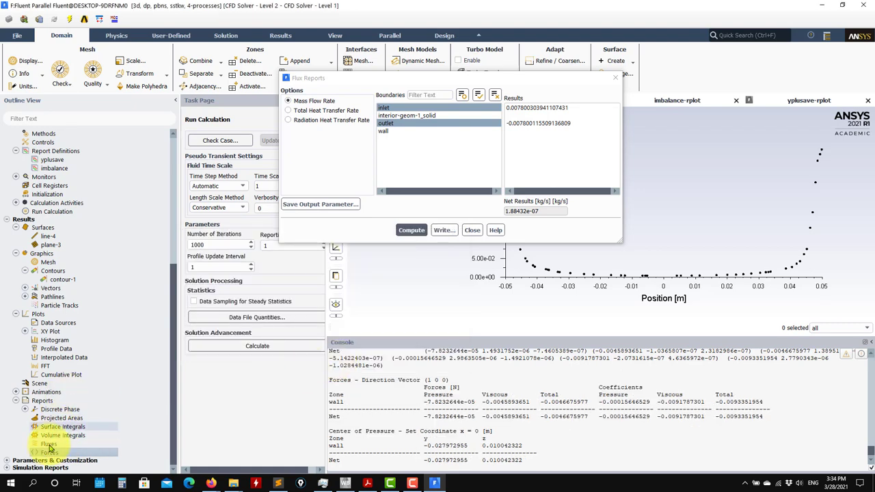
# Compute the area of the wall surface with a surface integral report
pyautogui.click(69, 426)
pyautogui.doubleClick(69, 426)
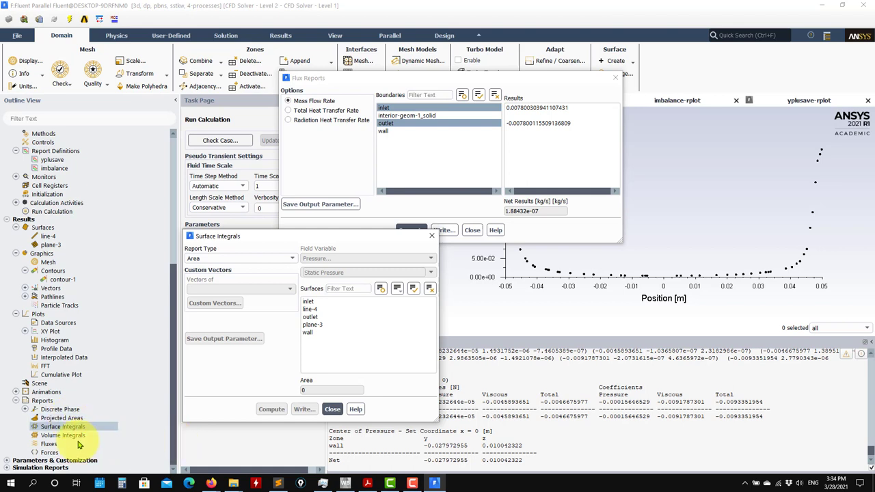
pyautogui.click(309, 333)
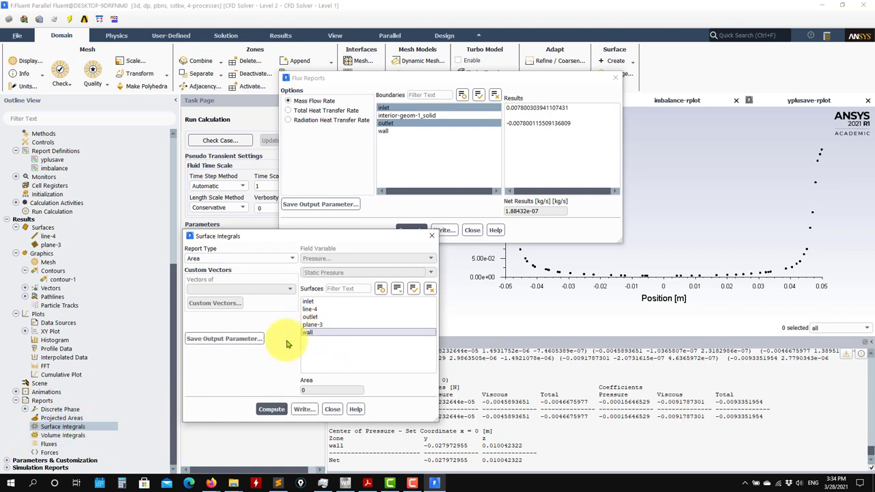
pyautogui.click(272, 408)
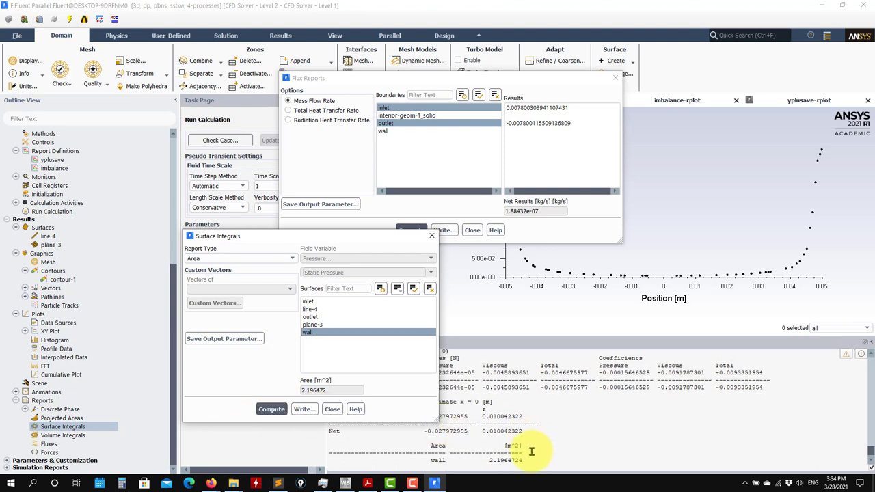
# Compute the Facet Maximum of Wall Yplus, from the Turbulence variables, on the wall surface
pyautogui.click(273, 258)
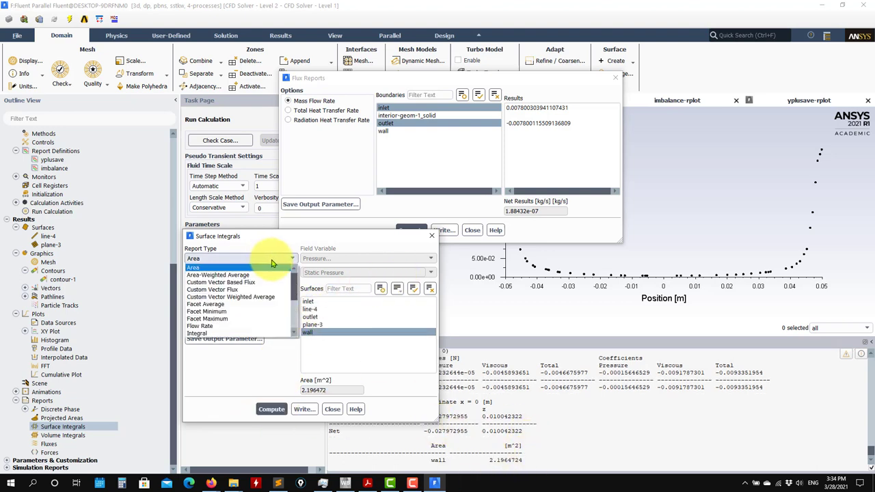
pyautogui.click(217, 320)
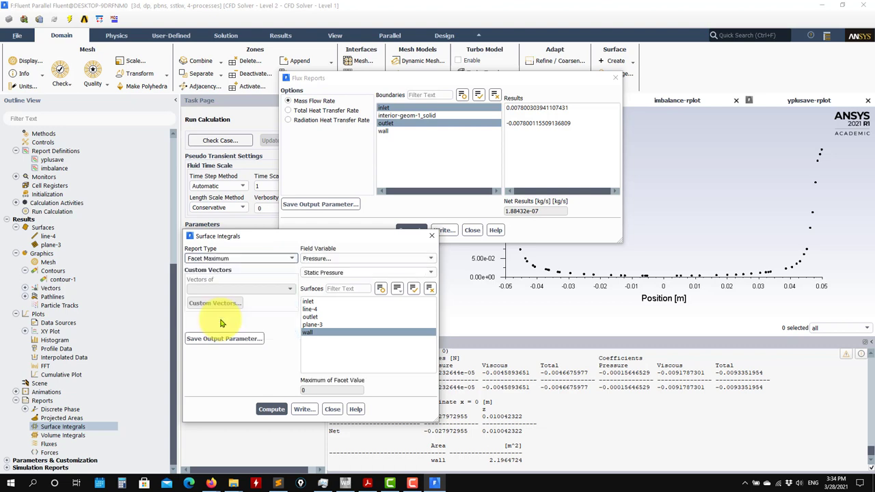
pyautogui.click(412, 259)
pyautogui.click(319, 289)
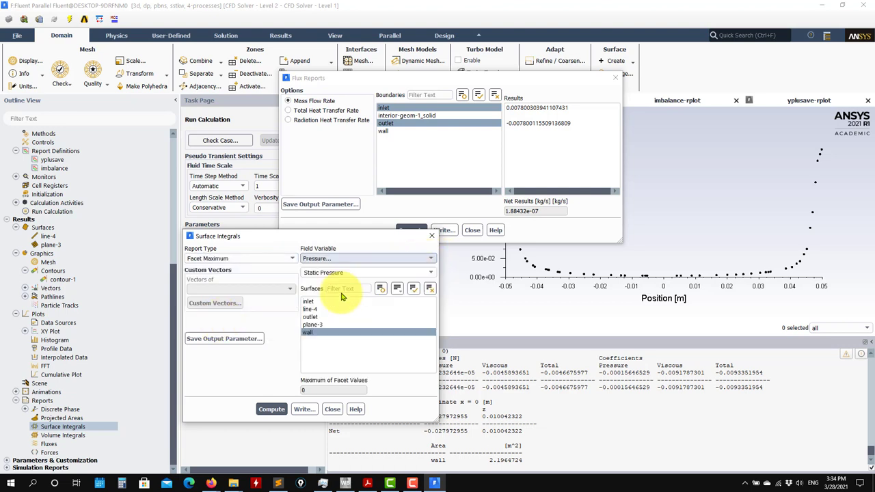
pyautogui.click(420, 273)
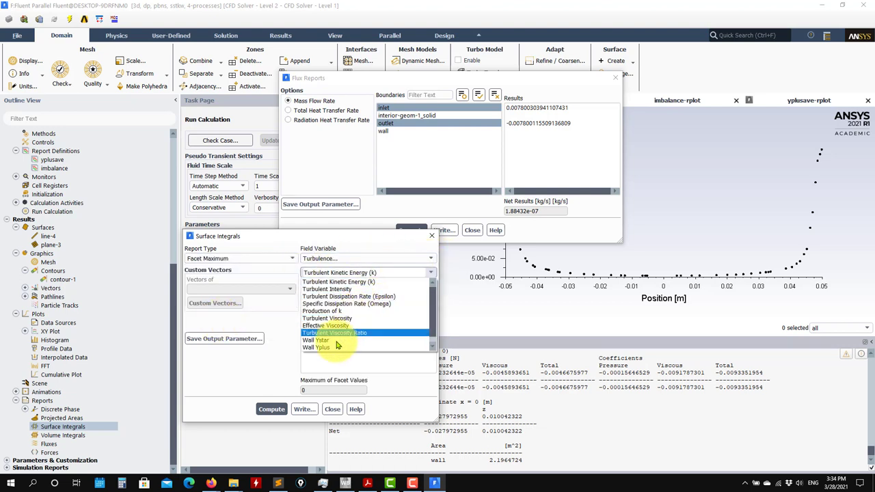
pyautogui.click(314, 347)
pyautogui.click(257, 413)
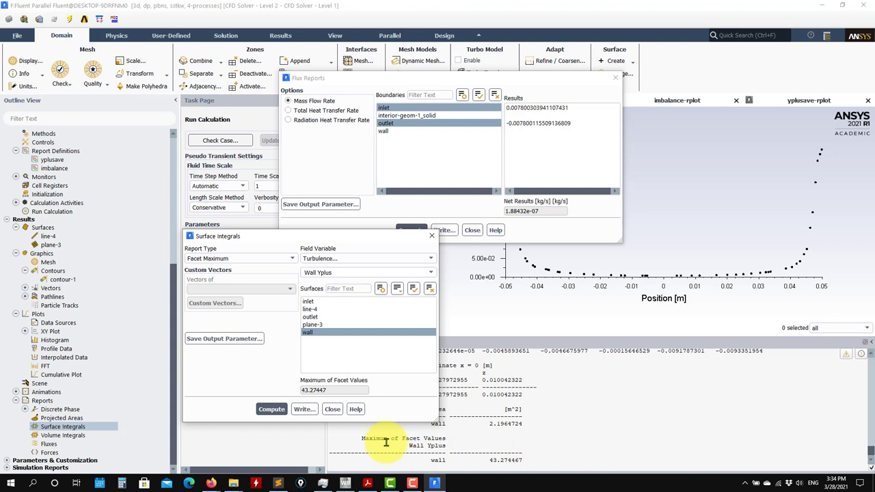
# Look through the other available surface integral report types, and close the Surface Integrals and Flux Reports dialogs
pyautogui.click(291, 258)
pyautogui.scroll(-3, 295, 321)
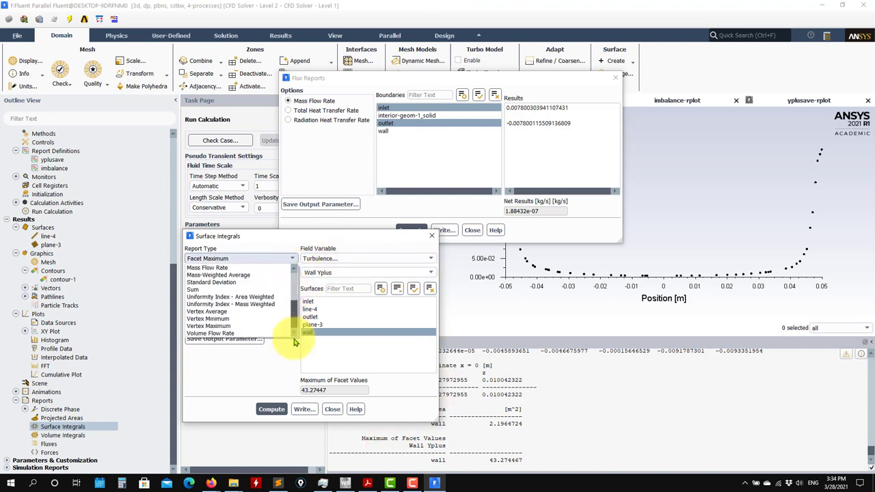
pyautogui.scroll(3, 284, 259)
pyautogui.click(332, 410)
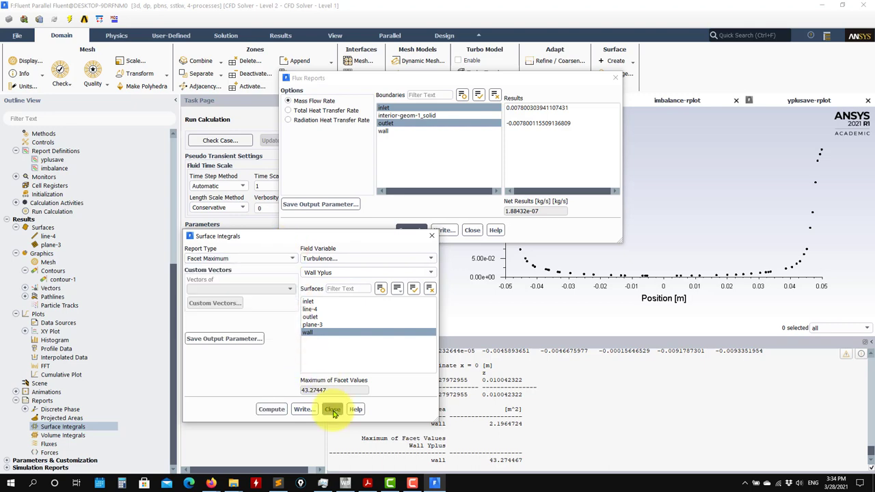
pyautogui.click(471, 229)
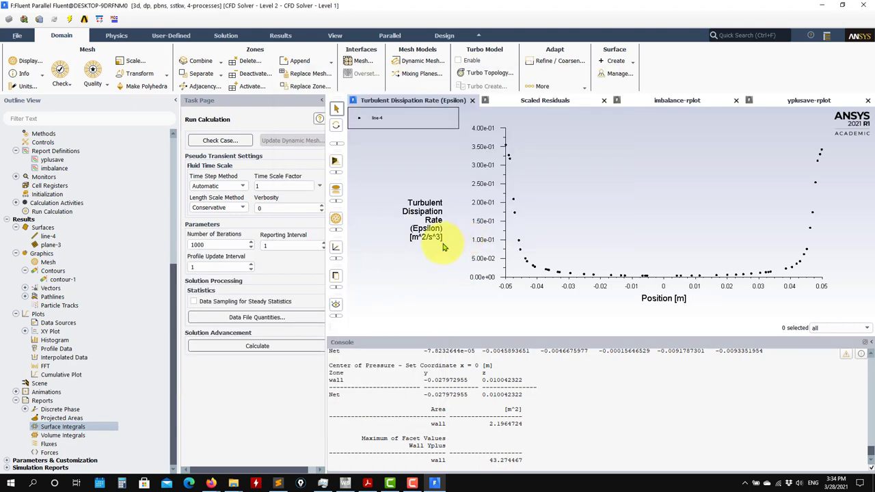
pyautogui.moveTo(173, 260); pyautogui.dragTo(166, 433)
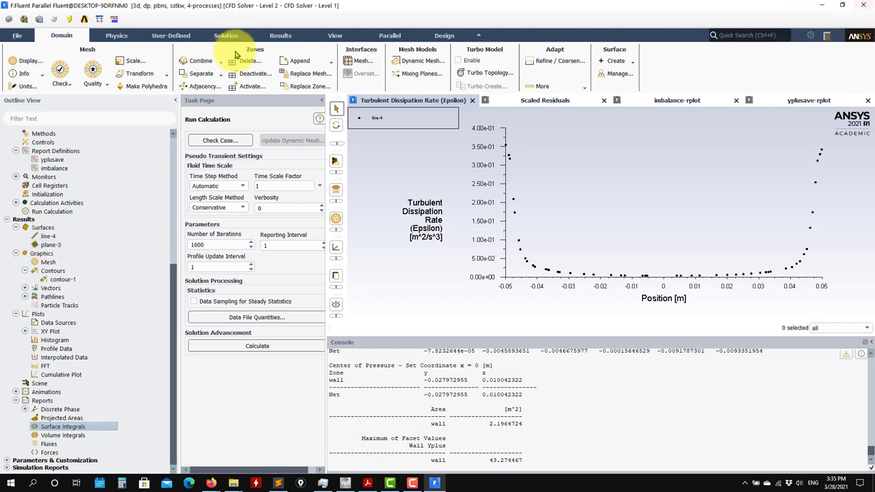
# Quit Fluent, keeping the settings changes for current and future calculations, and return to the Workbench project
pyautogui.click(866, 6)
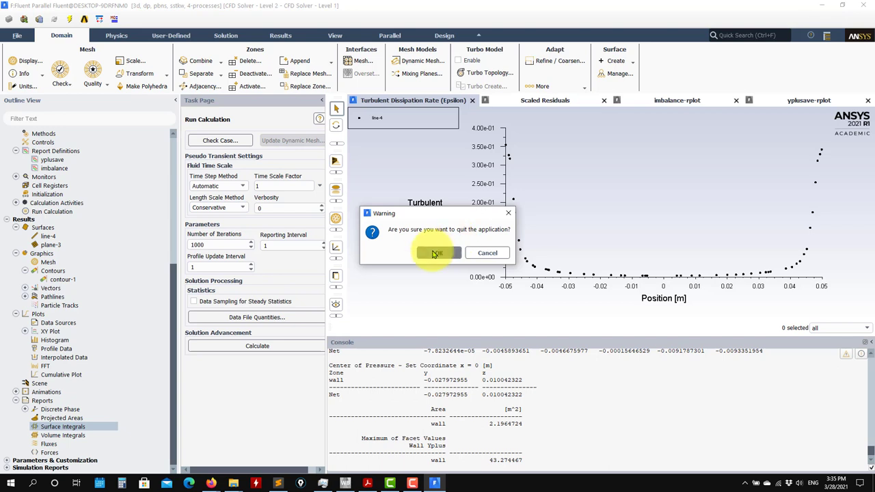
pyautogui.click(433, 251)
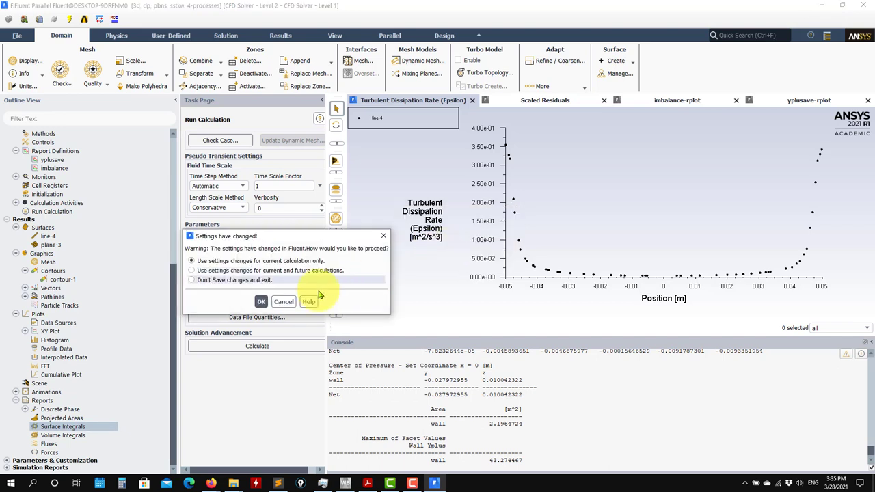
pyautogui.click(192, 270)
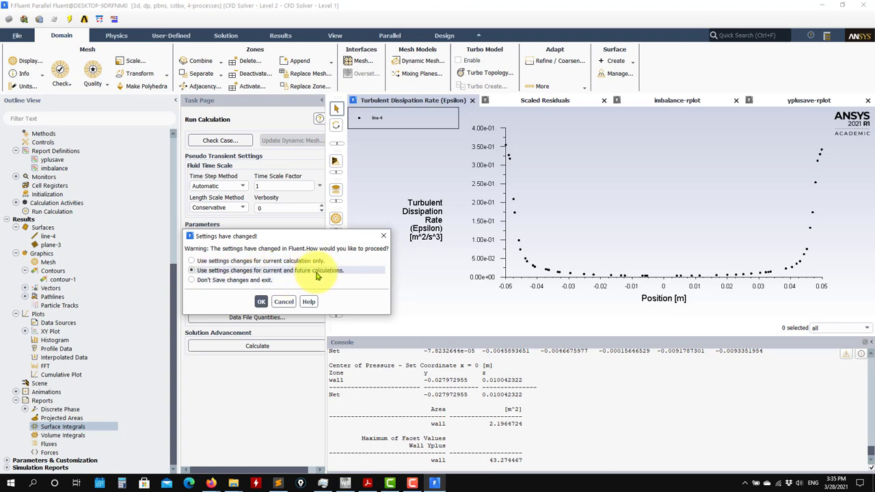
pyautogui.click(260, 301)
pyautogui.click(262, 302)
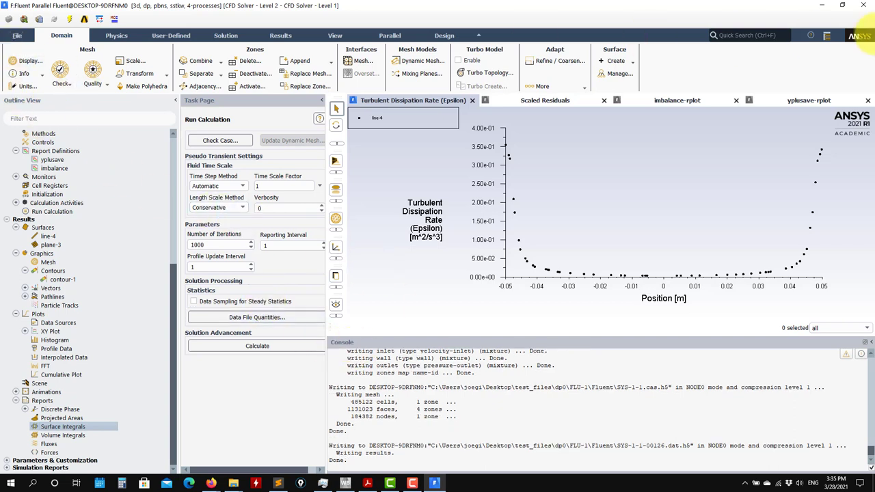
pyautogui.click(862, 5)
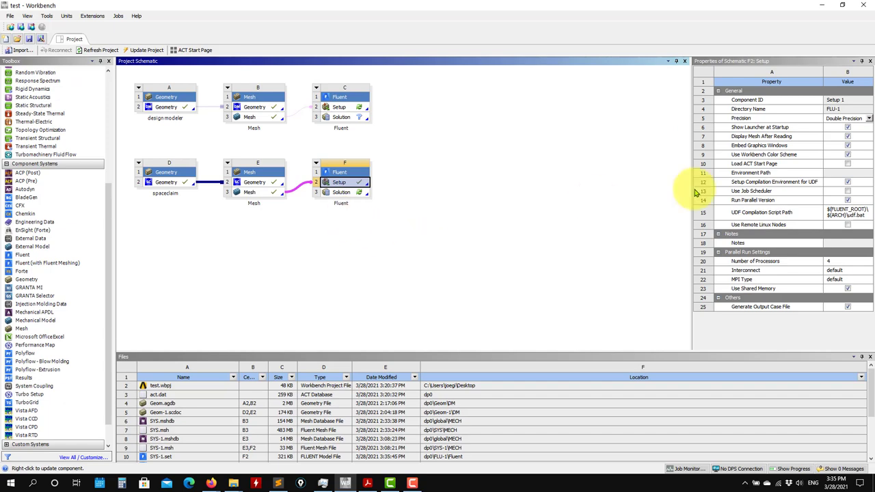
# Switch to the Fluent results folder in File Explorer, inspect the SYS-1.set settings file among the saved files, and return to Workbench
pyautogui.click(233, 480)
pyautogui.click(344, 441)
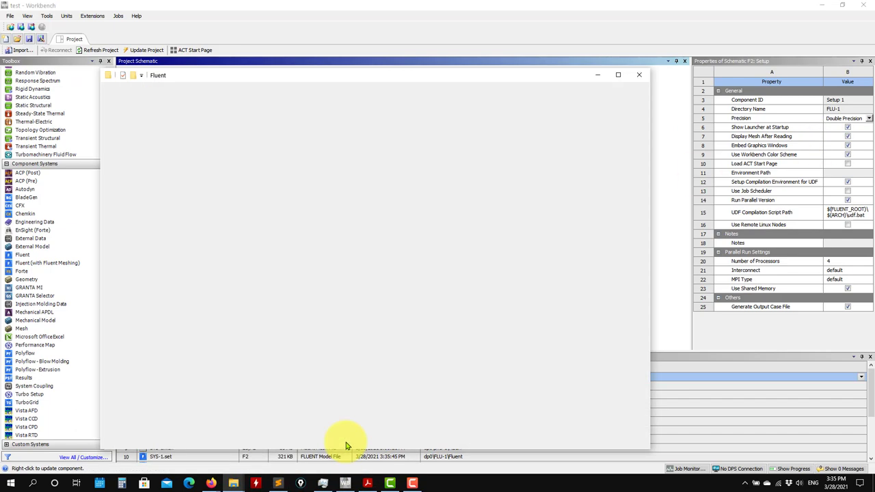
pyautogui.click(277, 194)
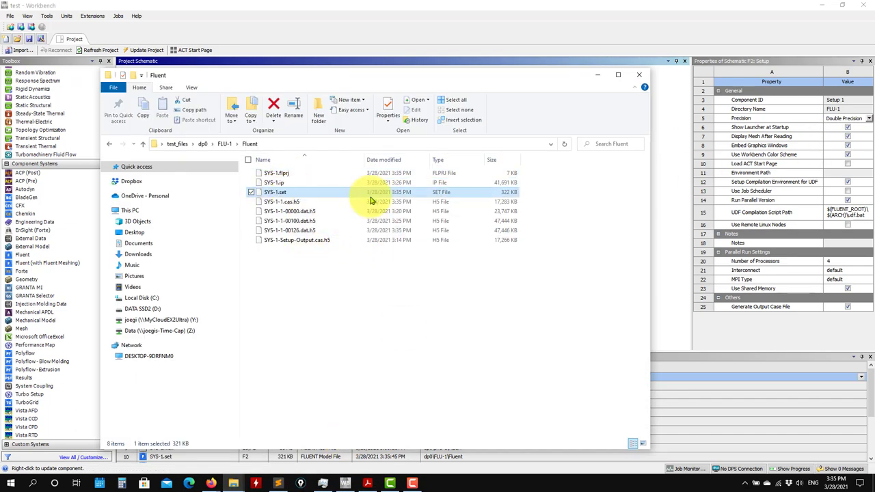
pyautogui.click(597, 76)
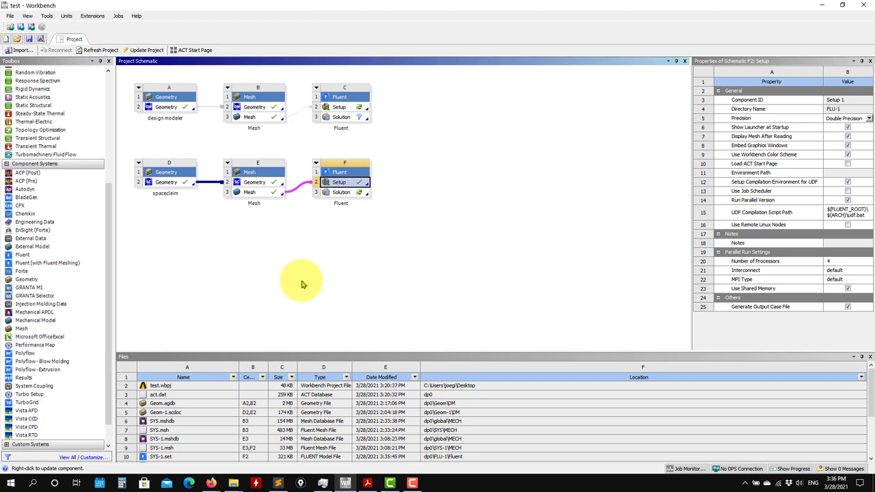
# Bring the Fluent results folder back up, examine the SYS-1-1.cas.h5 case file and the data files, and minimize the folder
pyautogui.click(239, 487)
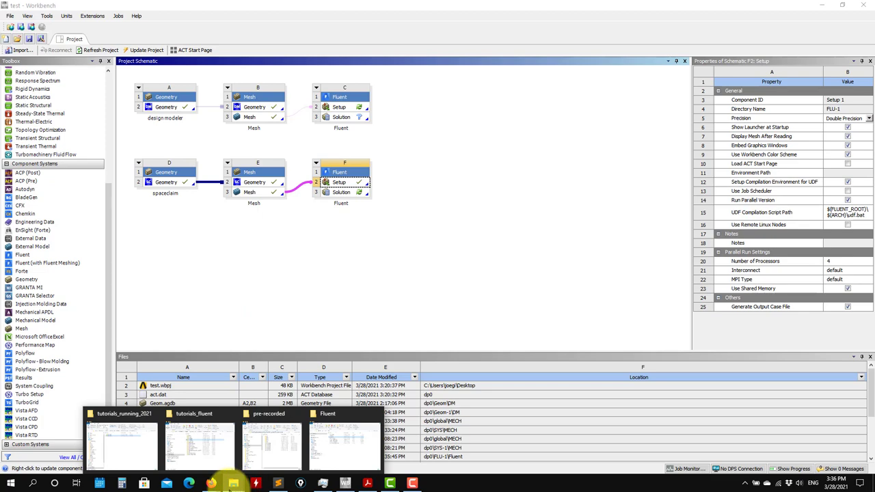
pyautogui.click(233, 483)
pyautogui.click(232, 484)
pyautogui.click(340, 456)
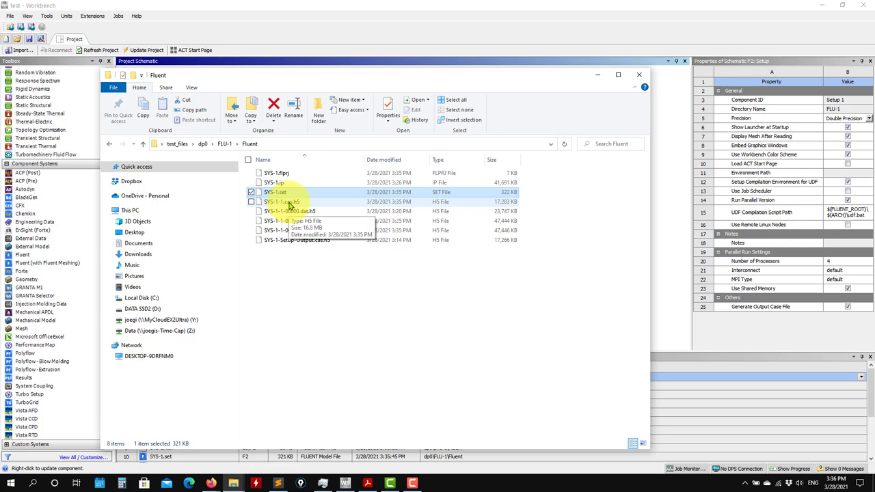
pyautogui.click(599, 75)
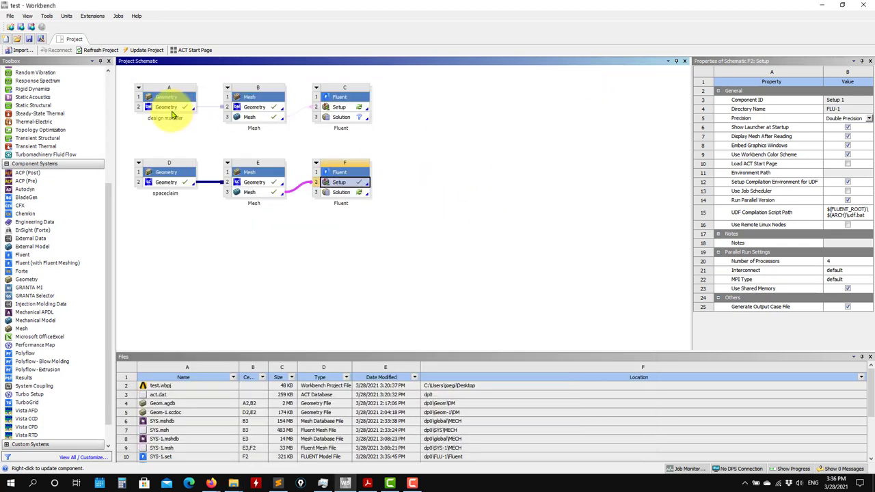